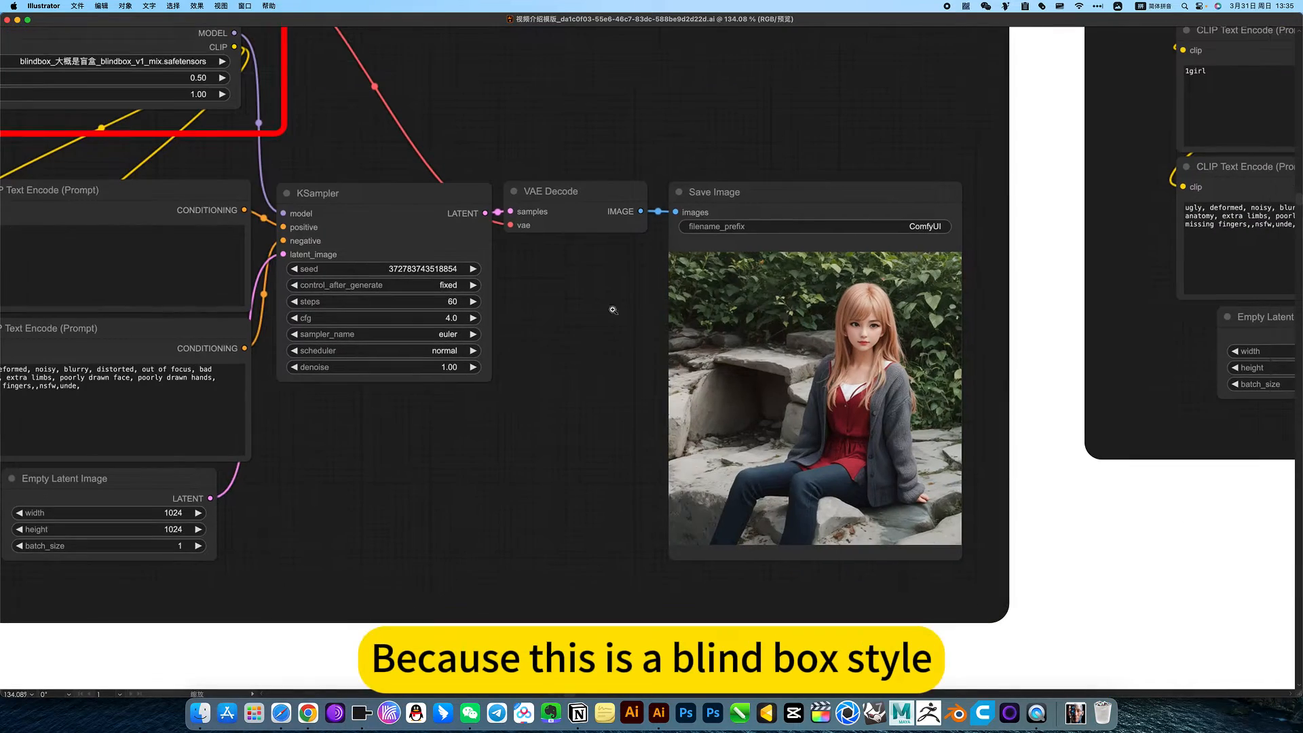
Step: Examine the LoRA workflow diagram, from the generated image back to the highlighted Load LoRA node and its strength settings
{"action": "scroll", "coordinate": [877, 352], "scroll_direction": "up", "scroll_amount": 5}
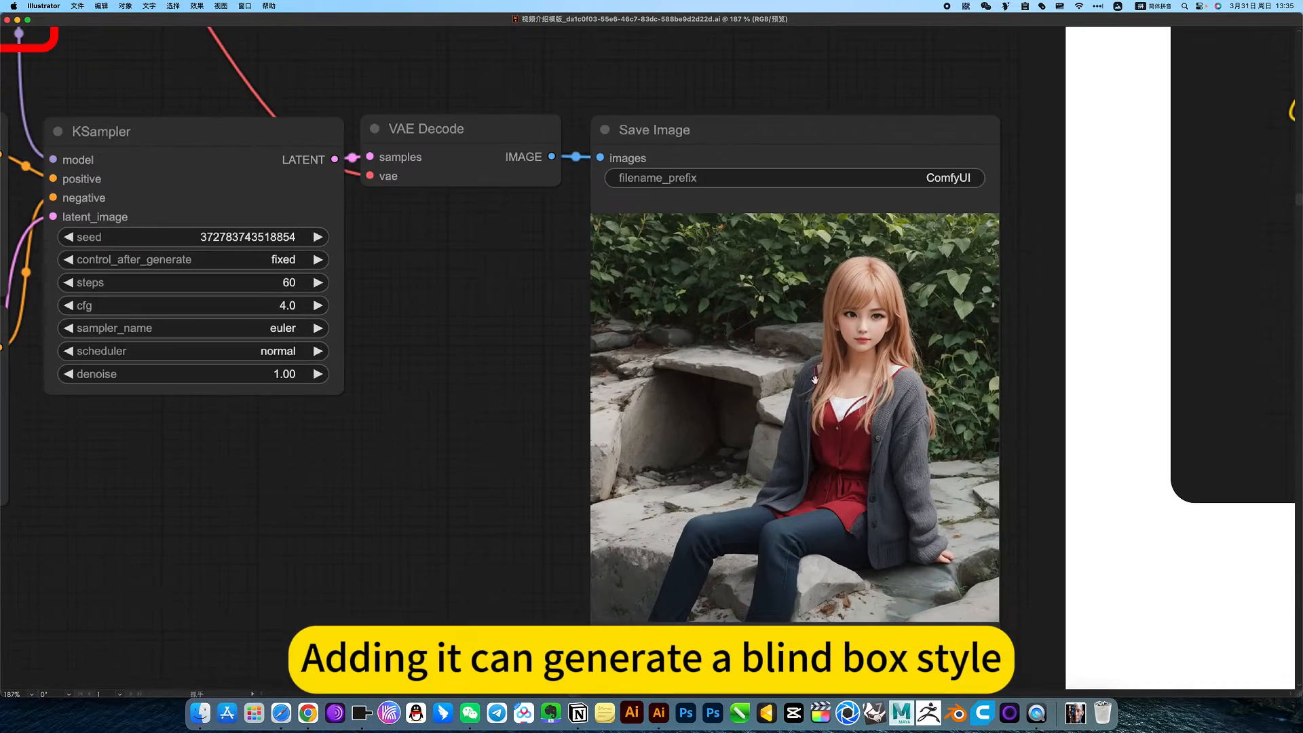
{"action": "left_click", "coordinate": [389, 268], "text": "alt+super"}
{"action": "left_click_drag", "start_coordinate": [387, 271], "coordinate": [818, 398]}
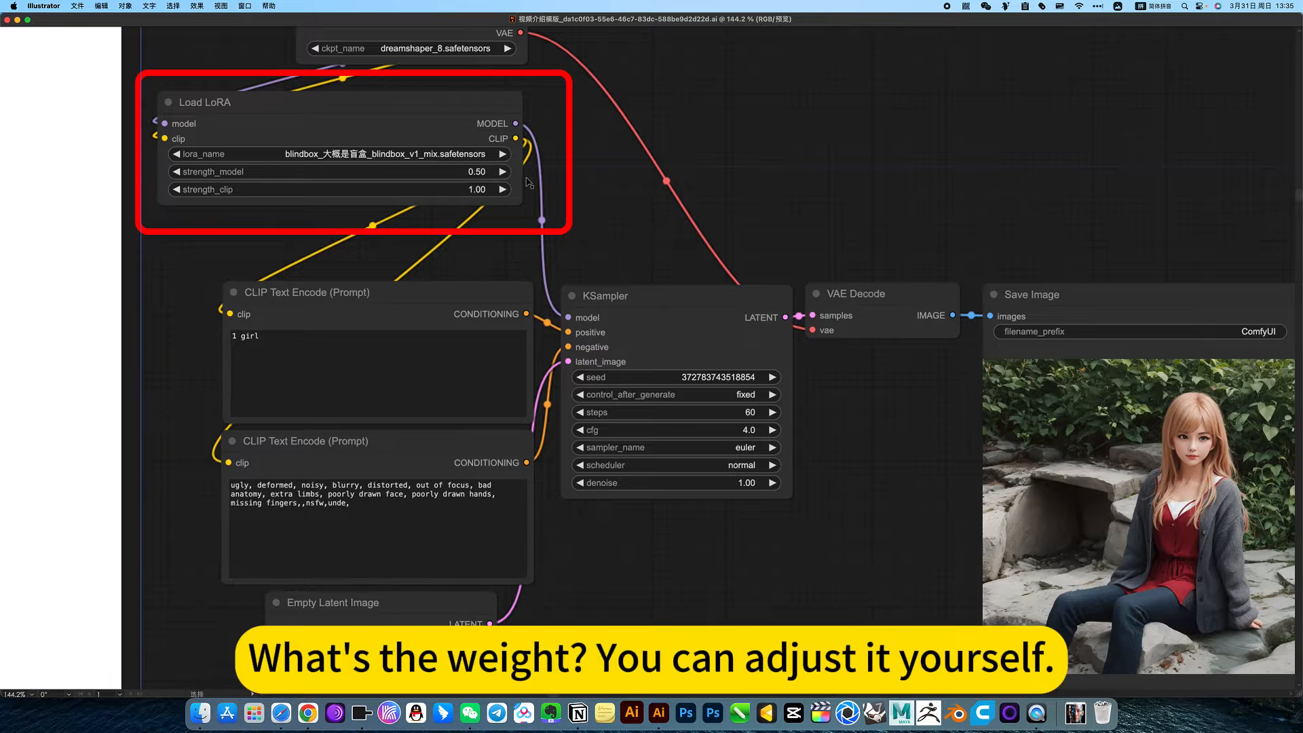
{"action": "scroll", "coordinate": [541, 221], "scroll_direction": "down", "scroll_amount": 5}
{"action": "left_click_drag", "start_coordinate": [542, 221], "coordinate": [584, 303]}
{"action": "scroll", "coordinate": [584, 303], "scroll_direction": "up", "scroll_amount": 5}
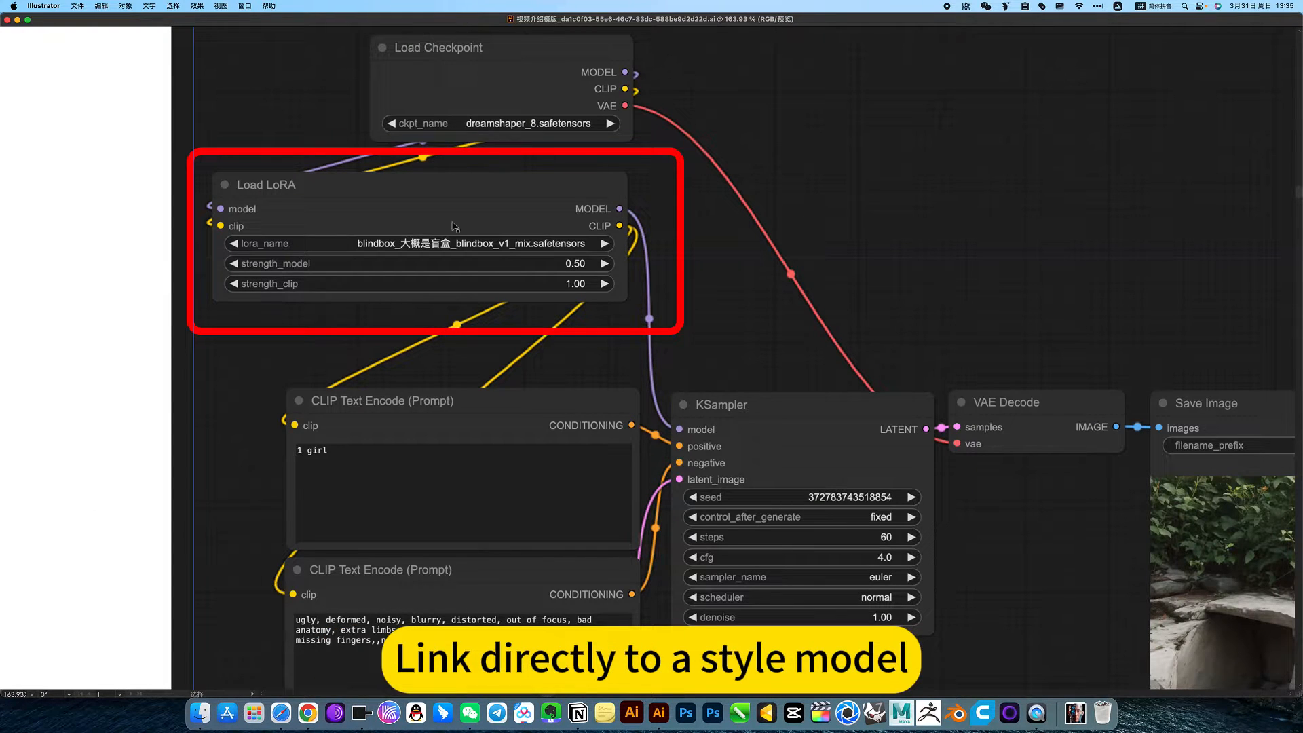
{"action": "left_click_drag", "start_coordinate": [560, 296], "coordinate": [455, 277]}
{"action": "left_click_drag", "start_coordinate": [656, 449], "coordinate": [597, 263]}
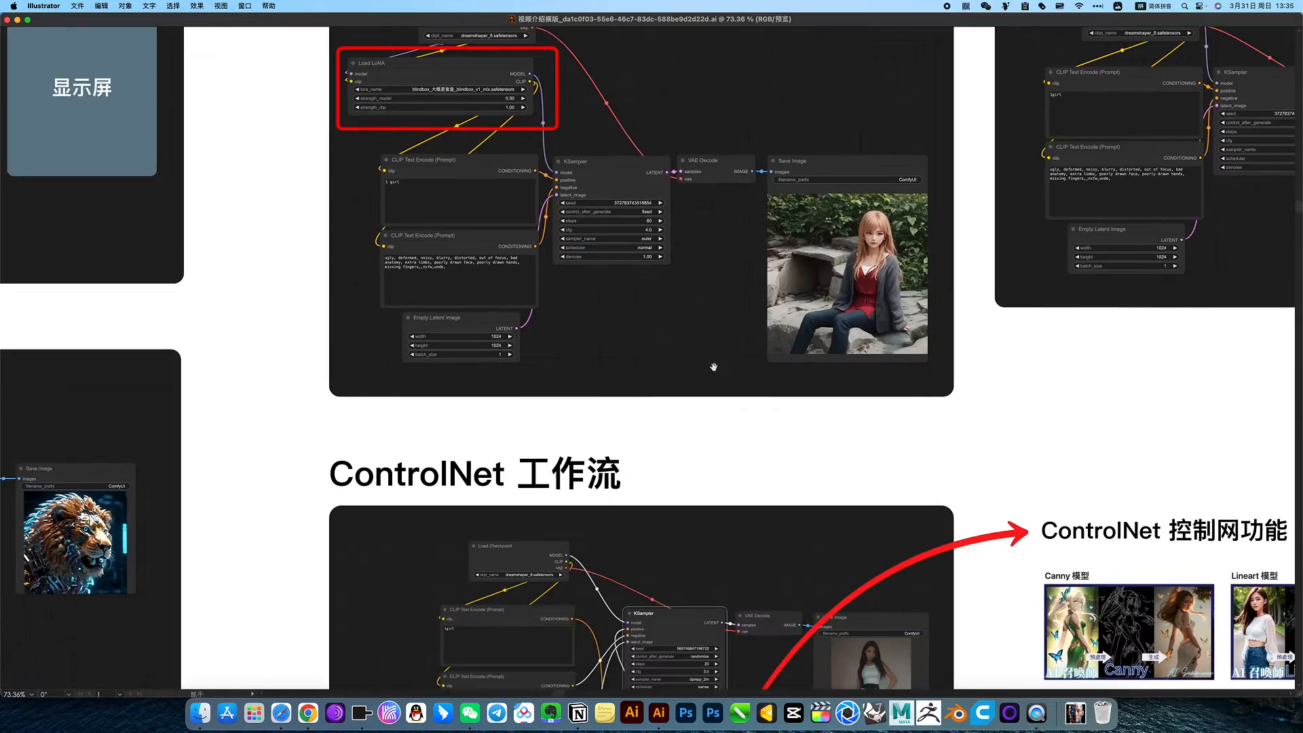
Step: View the ControlNet workflow diagram below the LoRA workflow and the function overview its red arrow leads to
{"action": "left_click_drag", "start_coordinate": [715, 368], "coordinate": [617, 245]}
{"action": "left_click_drag", "start_coordinate": [525, 380], "coordinate": [525, 284]}
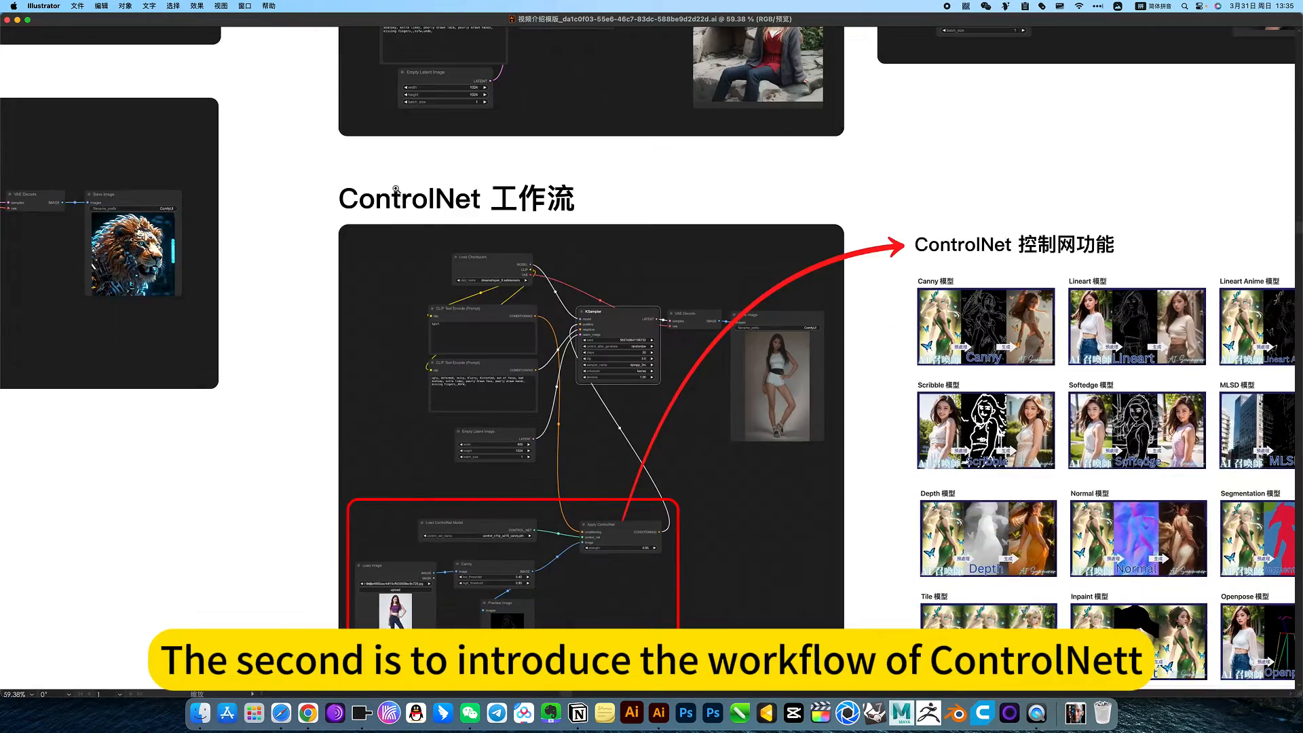
{"action": "left_click_drag", "start_coordinate": [396, 190], "coordinate": [578, 217]}
{"action": "left_click_drag", "start_coordinate": [930, 292], "coordinate": [595, 235]}
{"action": "left_click_drag", "start_coordinate": [945, 356], "coordinate": [442, 373]}
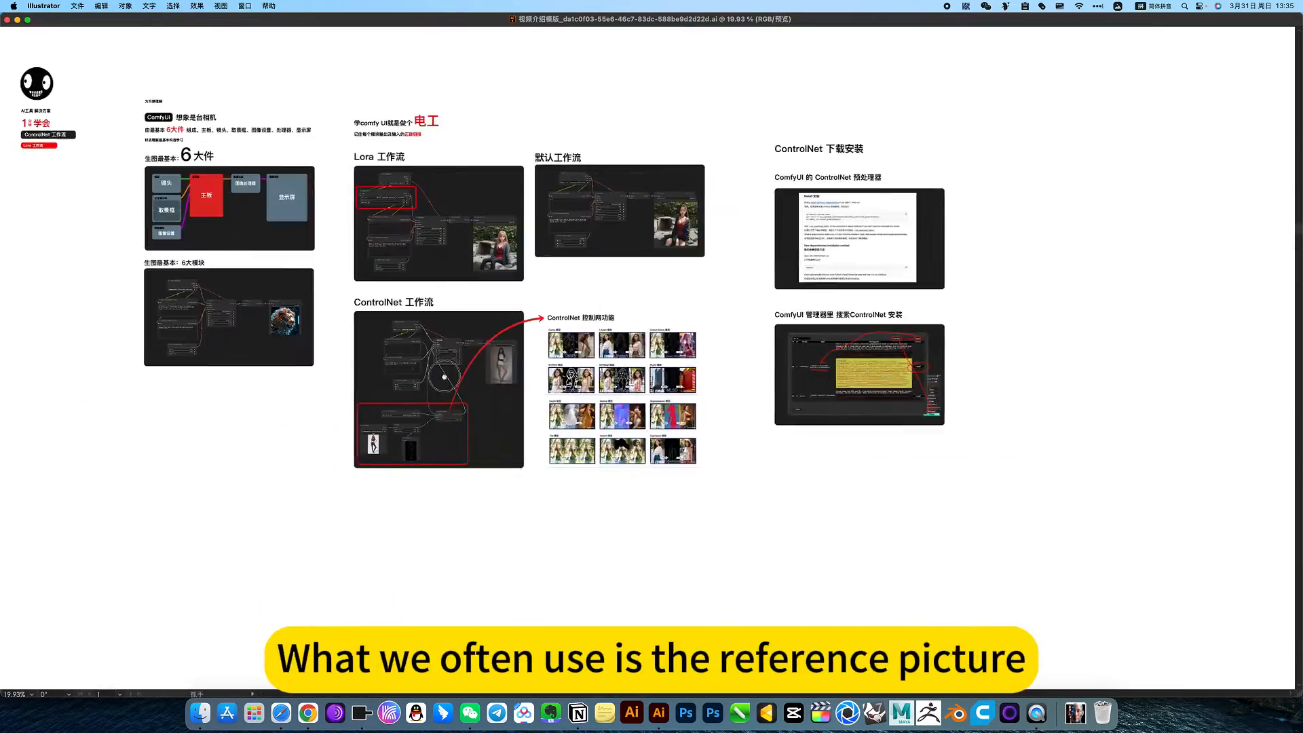
Step: Examine the ControlNet model examples, from Canny and Lineart through Depth, Normal and Segmentation to Tile, Inpaint and Openpose
{"action": "left_click_drag", "start_coordinate": [551, 364], "coordinate": [818, 367]}
{"action": "left_click_drag", "start_coordinate": [718, 387], "coordinate": [396, 423]}
{"action": "left_click_drag", "start_coordinate": [560, 421], "coordinate": [533, 415]}
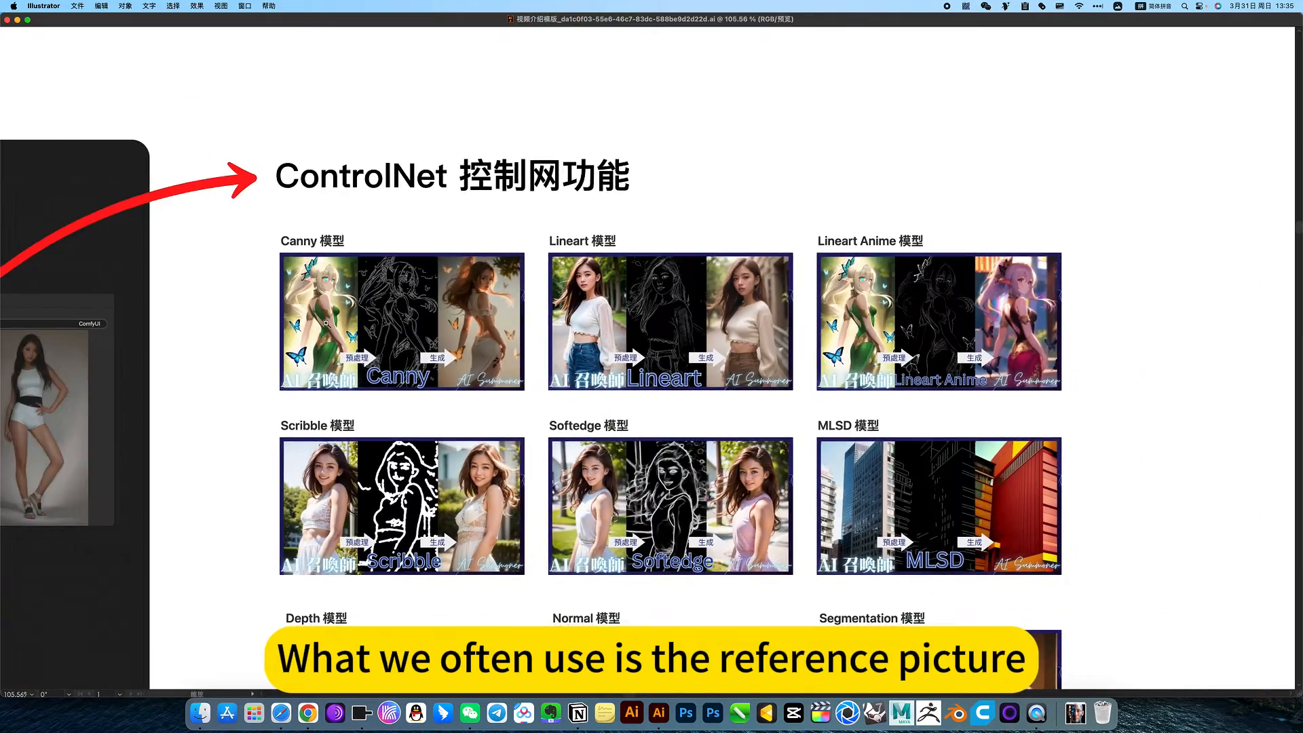
{"action": "left_click_drag", "start_coordinate": [322, 322], "coordinate": [435, 354]}
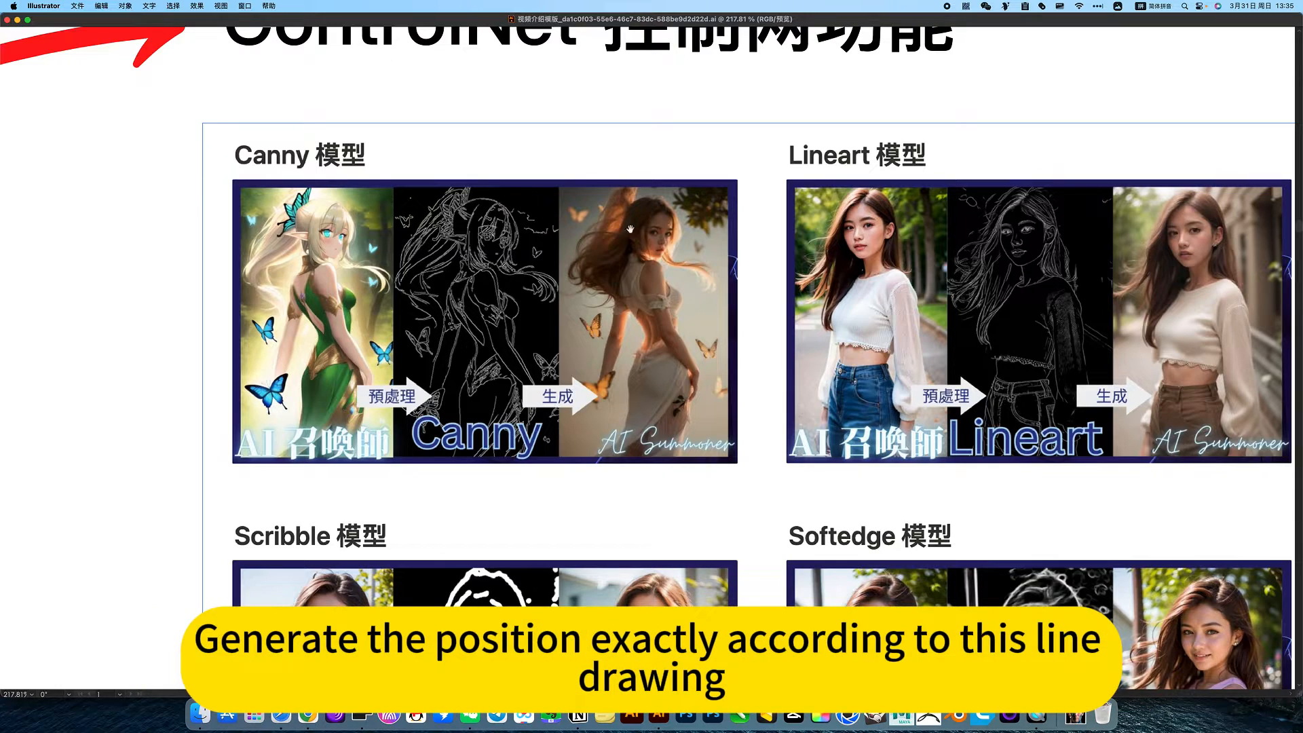
{"action": "left_click_drag", "start_coordinate": [692, 427], "coordinate": [546, 438]}
{"action": "left_click_drag", "start_coordinate": [684, 450], "coordinate": [565, 273]}
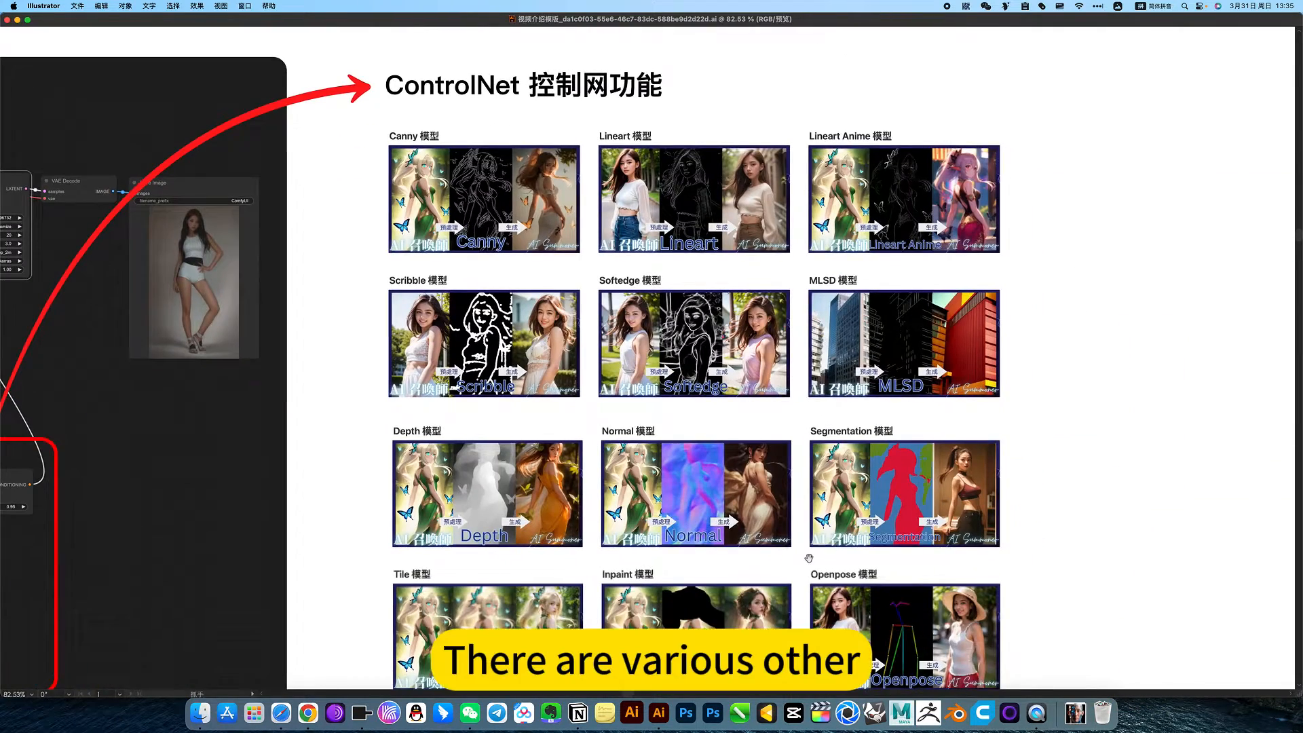
{"action": "left_click_drag", "start_coordinate": [809, 558], "coordinate": [778, 400]}
{"action": "left_click_drag", "start_coordinate": [421, 337], "coordinate": [470, 338]}
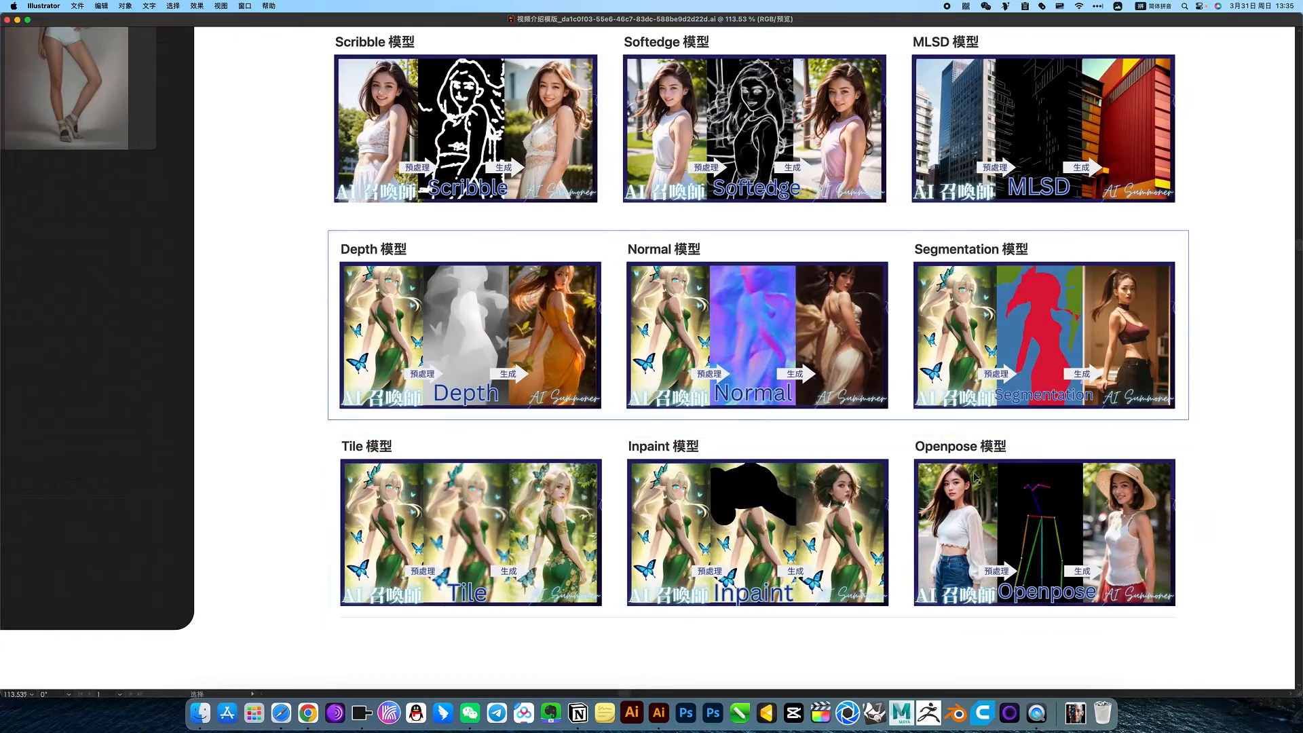
{"action": "left_click_drag", "start_coordinate": [717, 470], "coordinate": [687, 463]}
{"action": "left_click_drag", "start_coordinate": [577, 376], "coordinate": [680, 477]}
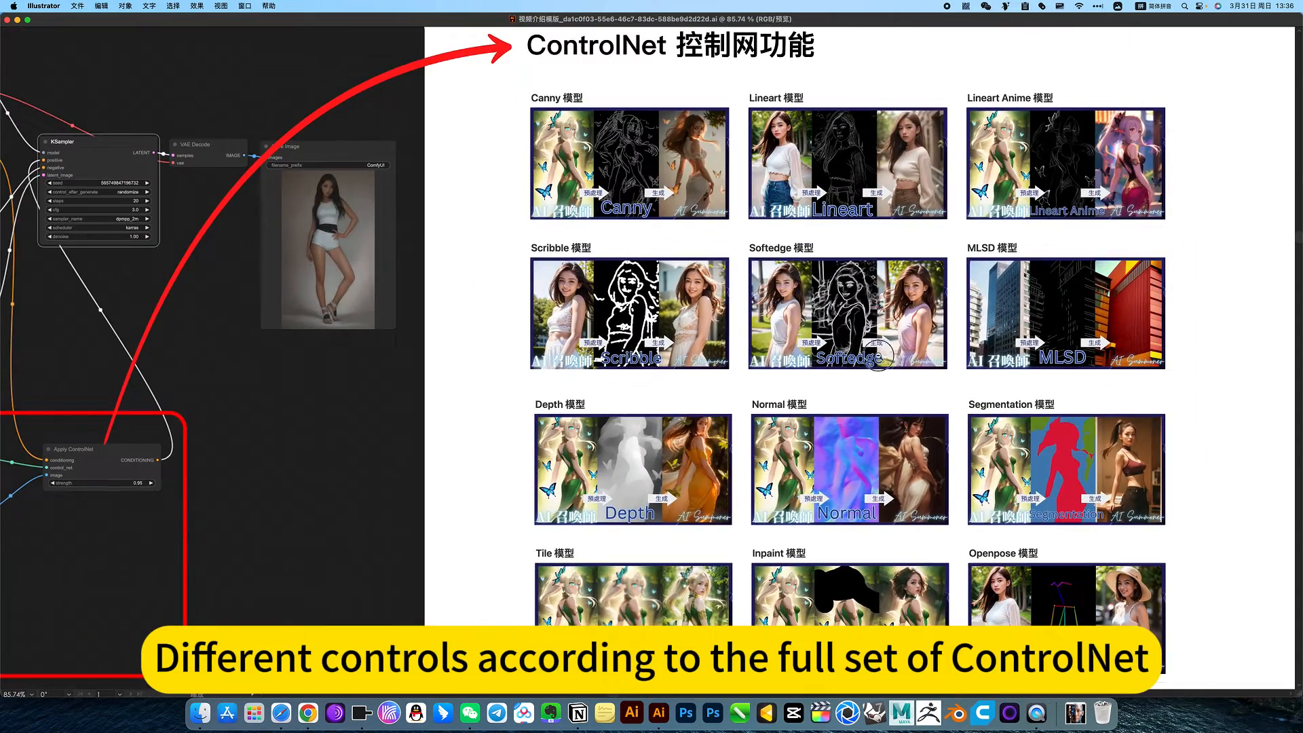
Step: Examine the red-framed ControlNet nodes in the workflow diagram: Load ControlNet Model, Load Image, Canny, Preview Image and Apply ControlNet
{"action": "left_click_drag", "start_coordinate": [882, 357], "coordinate": [814, 343]}
{"action": "left_click_drag", "start_coordinate": [393, 477], "coordinate": [580, 518]}
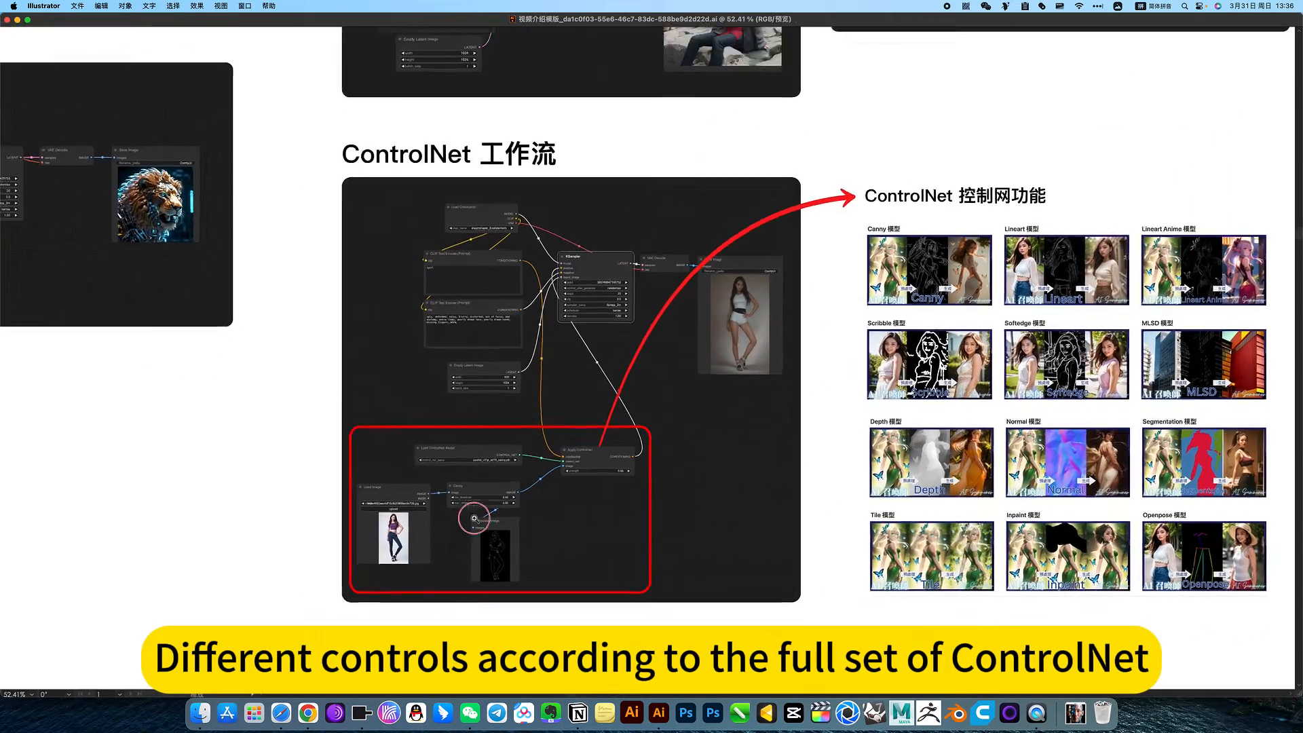
{"action": "left_click_drag", "start_coordinate": [474, 521], "coordinate": [616, 459]}
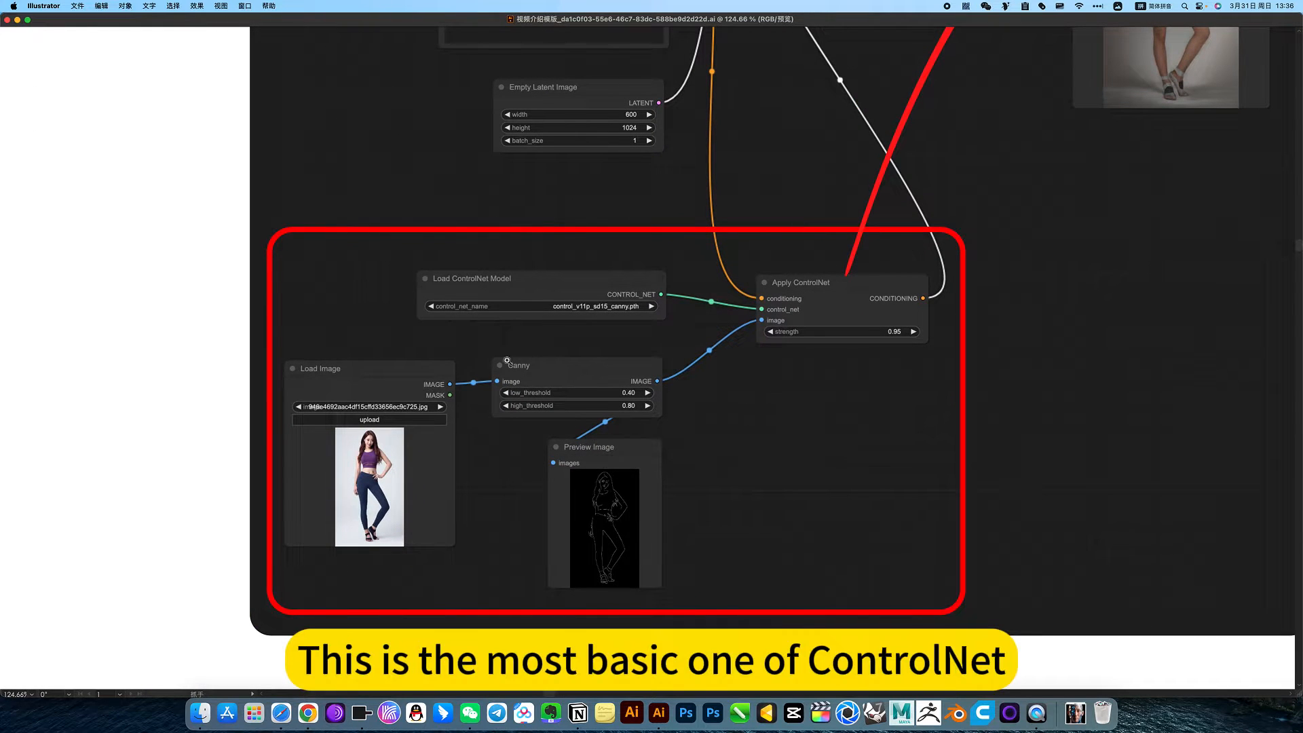
{"action": "left_click_drag", "start_coordinate": [594, 332], "coordinate": [583, 367]}
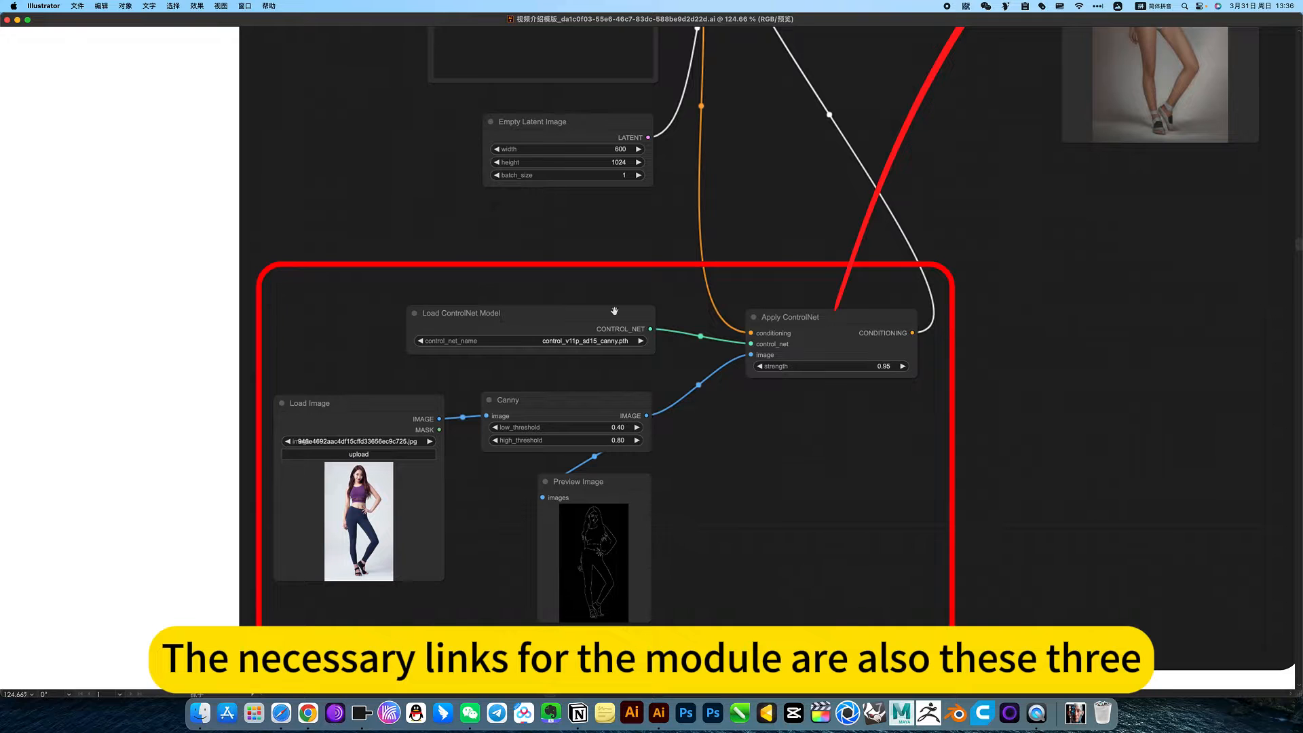
{"action": "key", "text": "v"}
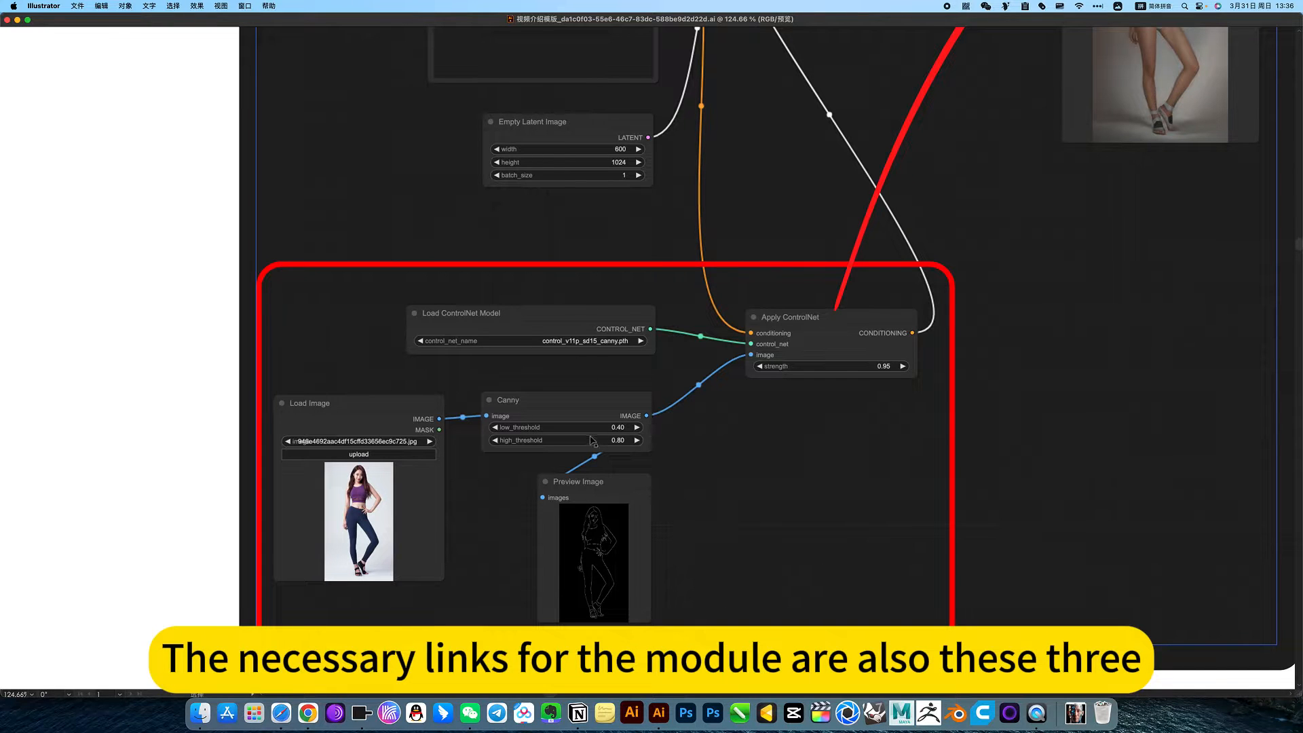
{"action": "scroll", "coordinate": [598, 572], "scroll_direction": "up", "scroll_amount": 5}
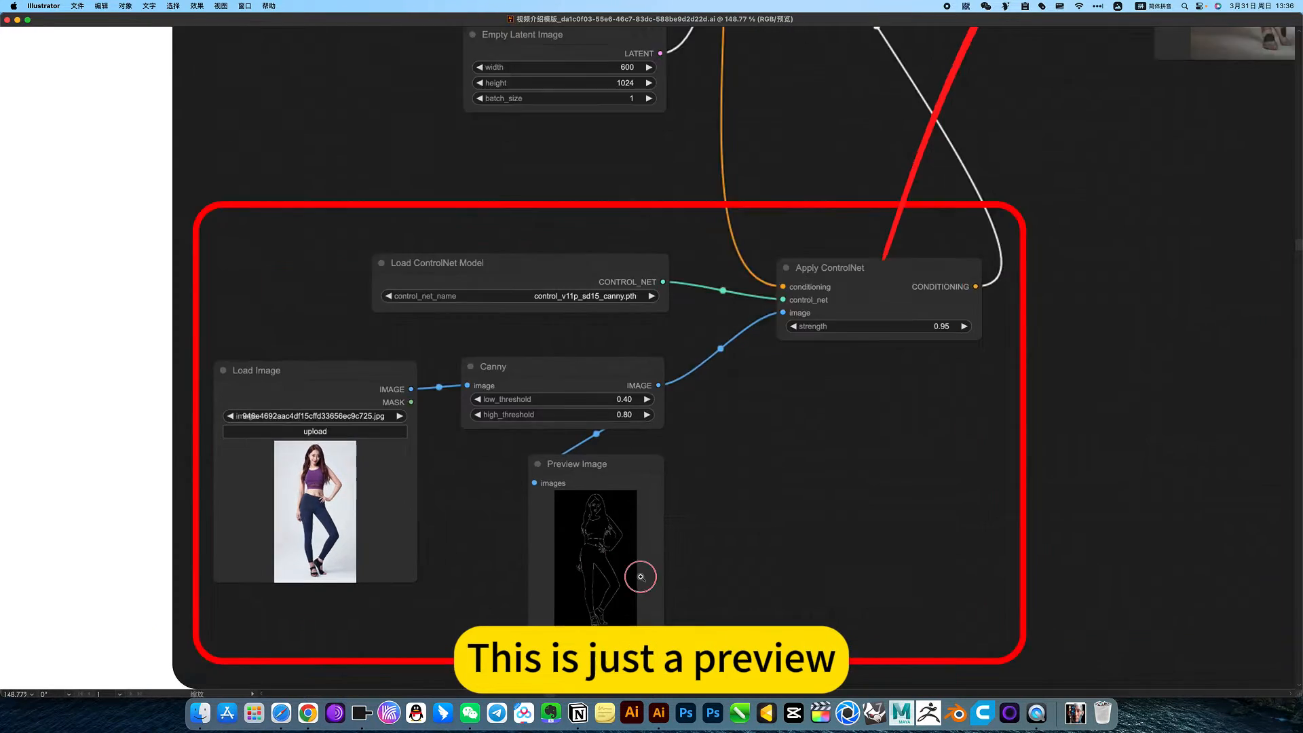
{"action": "scroll", "coordinate": [671, 499], "scroll_direction": "down", "scroll_amount": 2}
{"action": "scroll", "coordinate": [575, 349], "scroll_direction": "up", "scroll_amount": 2}
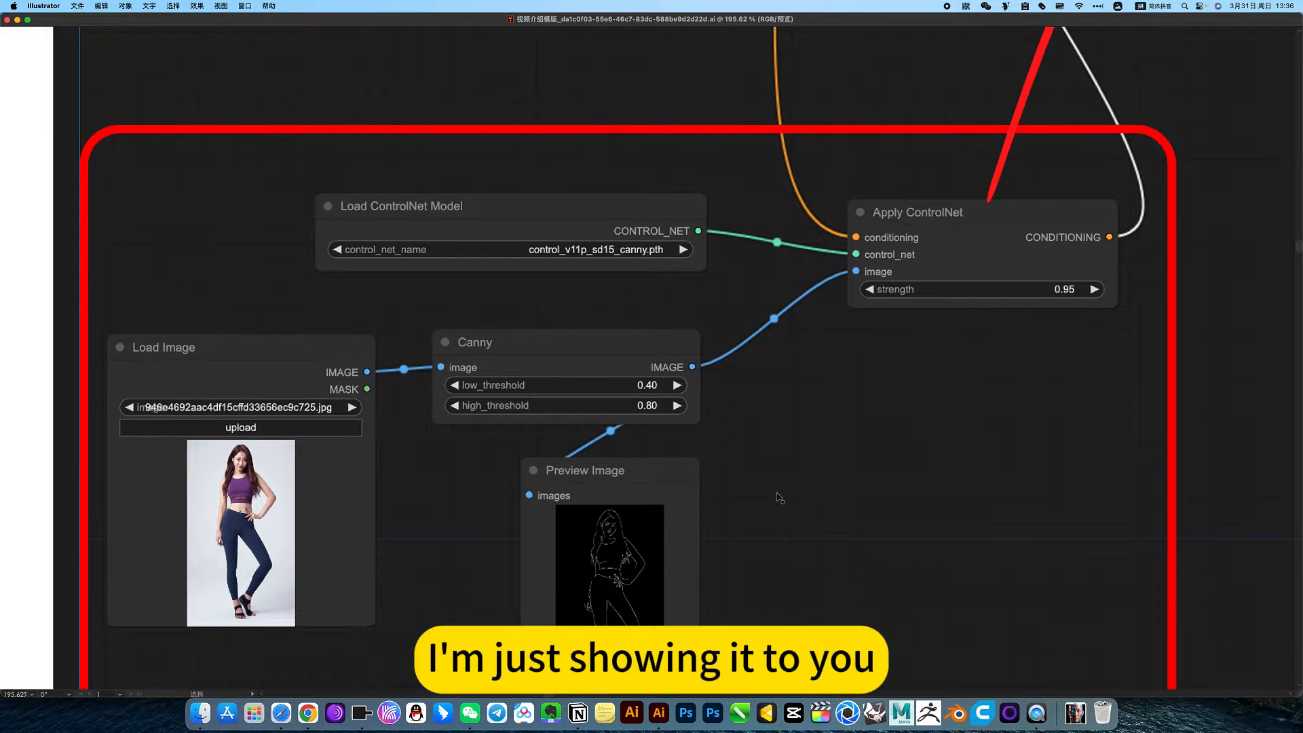
{"action": "scroll", "coordinate": [681, 495], "scroll_direction": "down", "scroll_amount": 10}
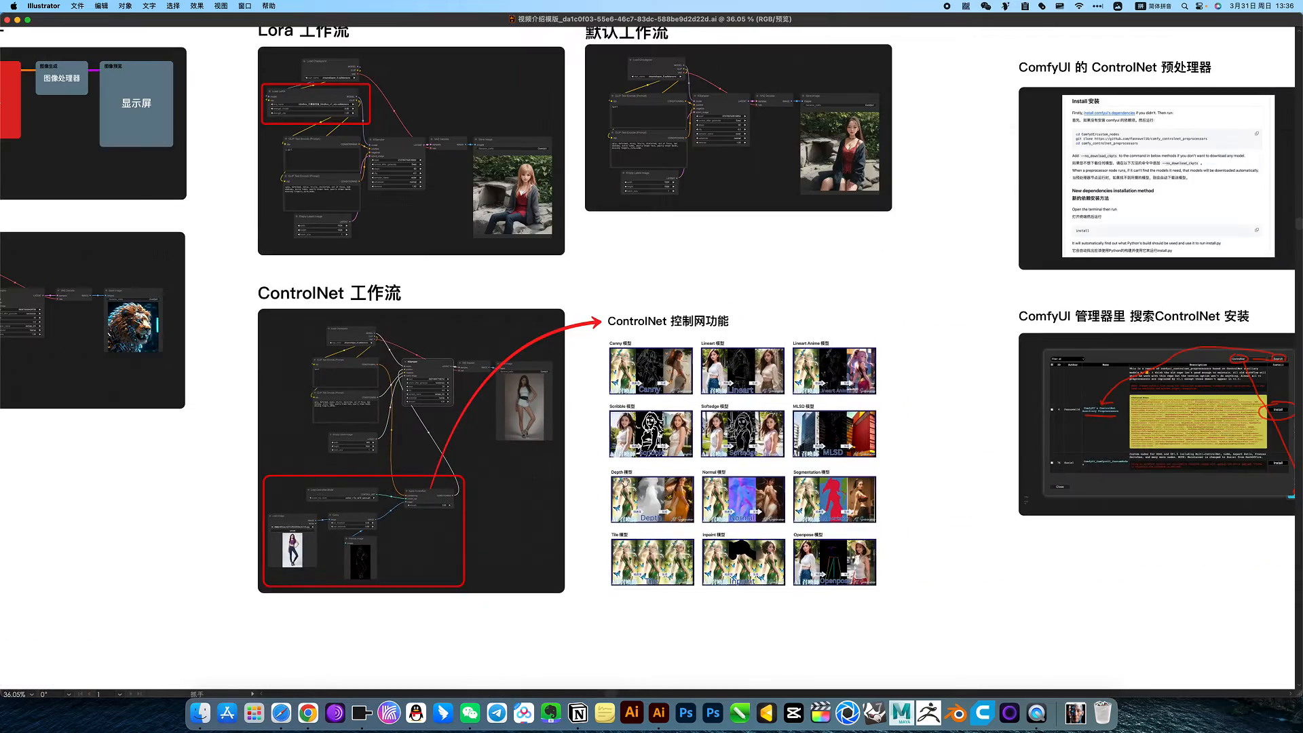
Step: Read the ControlNet download and installation section, showing the install commands for the ComfyUI preprocessors
{"action": "left_click_drag", "start_coordinate": [953, 308], "coordinate": [504, 490]}
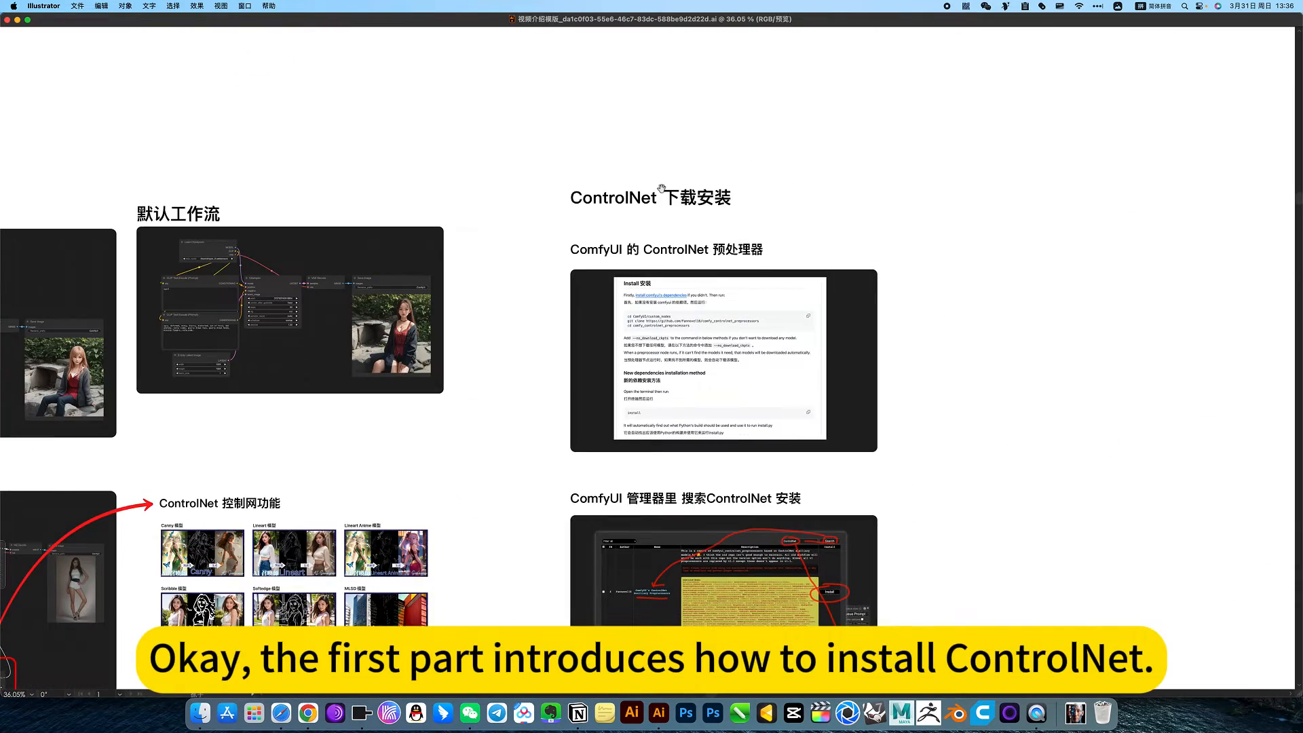
{"action": "scroll", "coordinate": [788, 236], "scroll_direction": "up", "scroll_amount": 5}
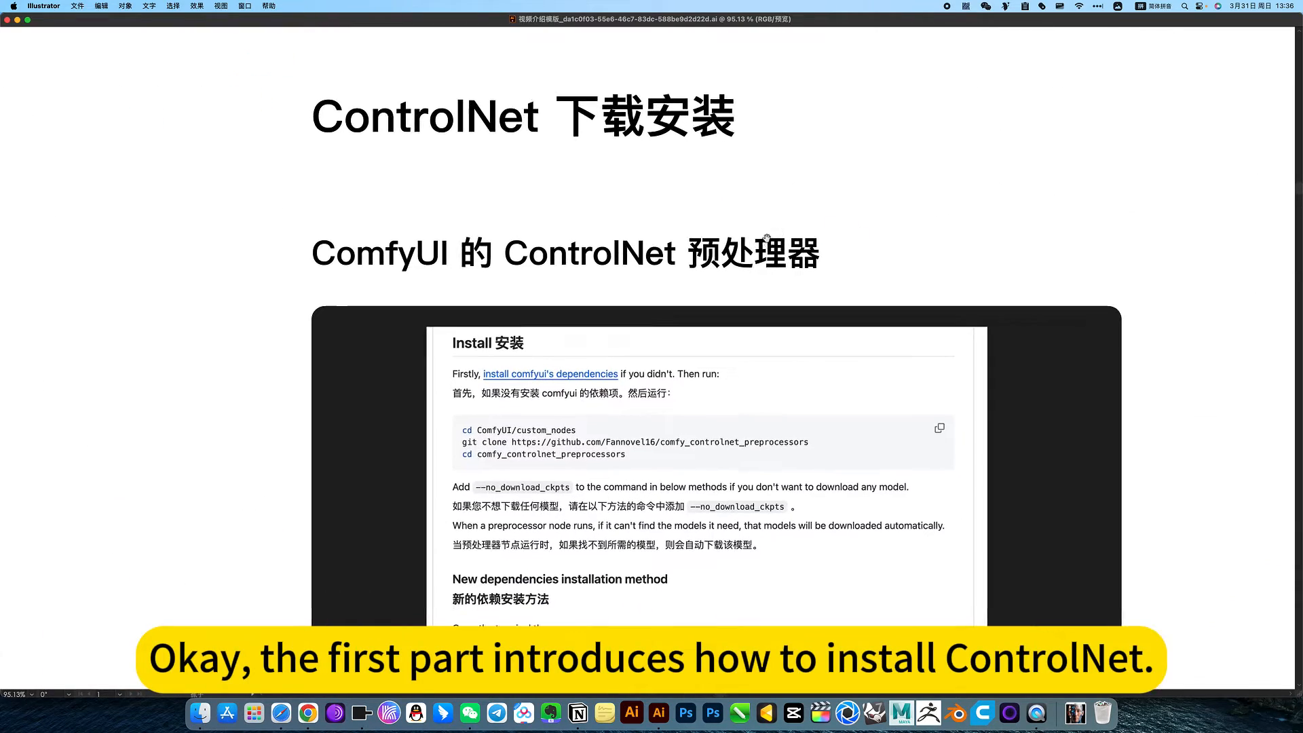
{"action": "left_click_drag", "start_coordinate": [678, 340], "coordinate": [578, 278]}
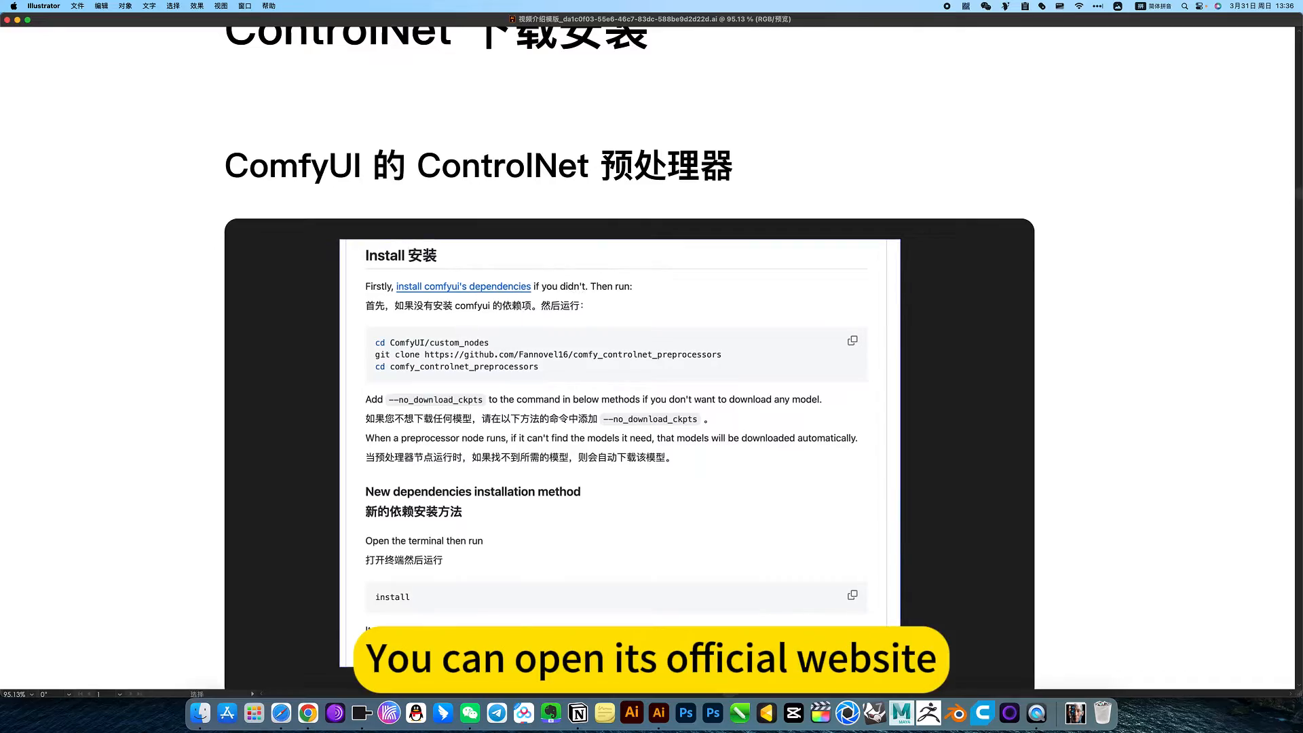
Step: Switch to Chrome and read the comfy_controlnet_preprocessors GitHub page from its README heading down to the Install section
{"action": "key", "text": "ctrl+Up"}
{"action": "left_click", "coordinate": [429, 436]}
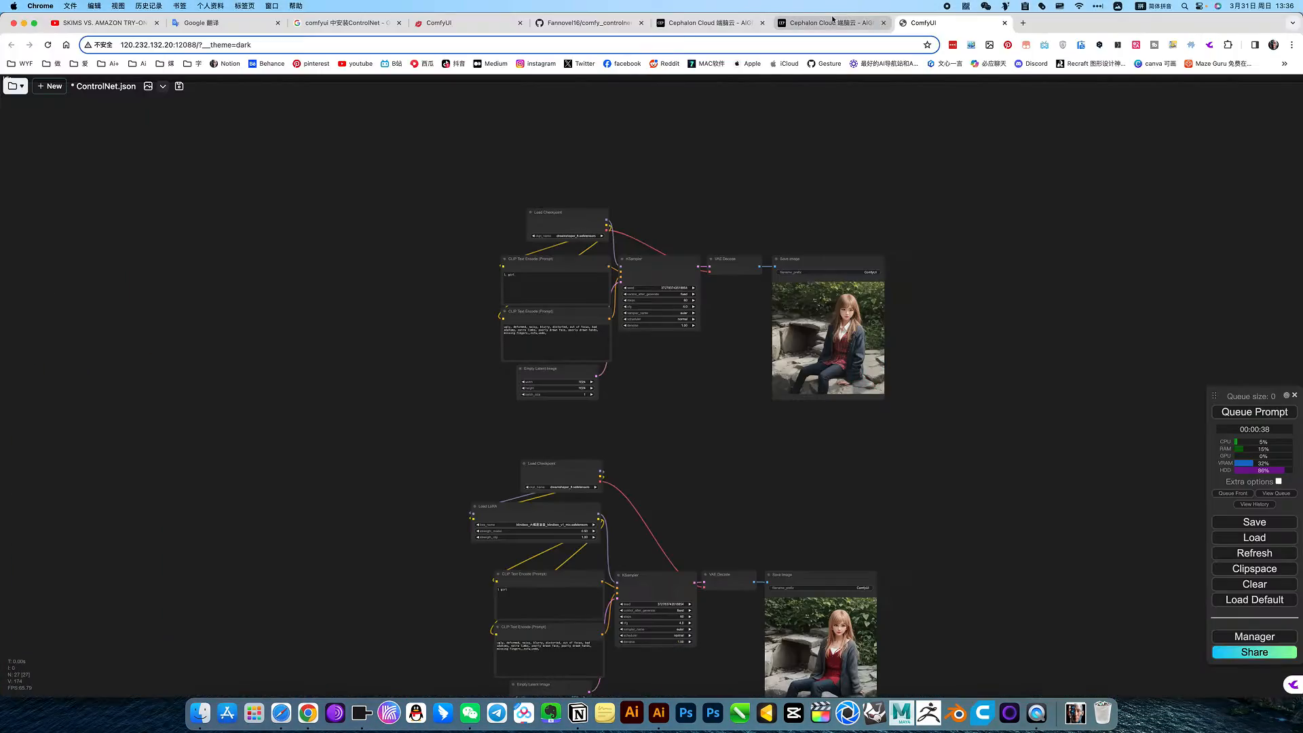
{"action": "left_click", "coordinate": [567, 23]}
{"action": "scroll", "coordinate": [683, 269], "scroll_direction": "up", "scroll_amount": 20}
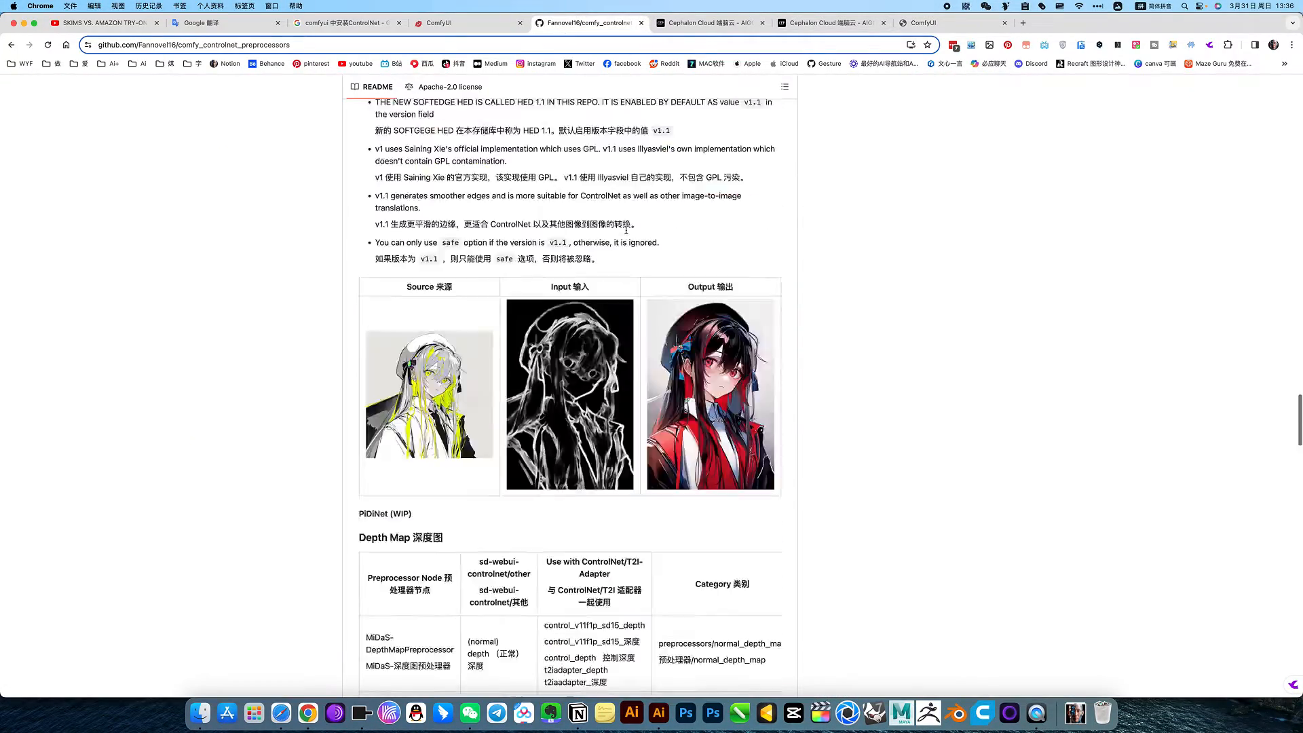
{"action": "scroll", "coordinate": [627, 232], "scroll_direction": "down", "scroll_amount": 2}
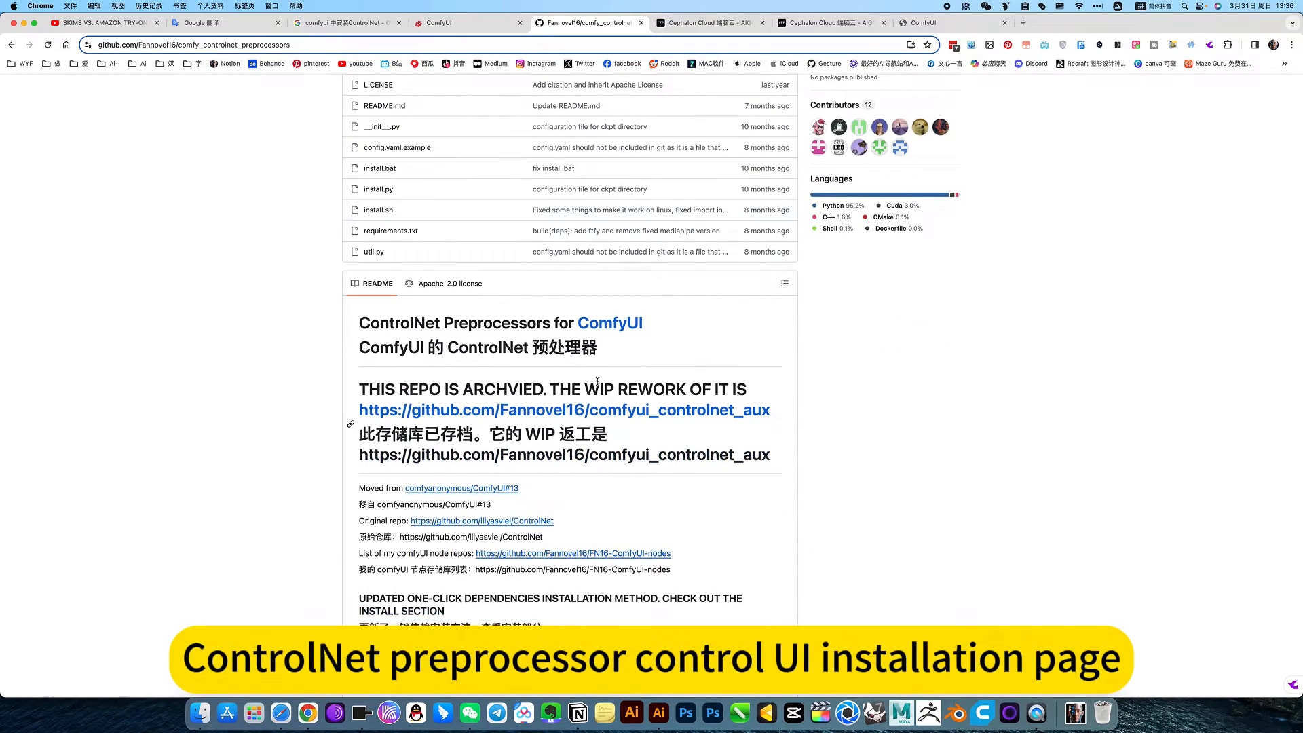
{"action": "scroll", "coordinate": [597, 382], "scroll_direction": "down", "scroll_amount": 7}
{"action": "scroll", "coordinate": [597, 381], "scroll_direction": "up", "scroll_amount": 8}
{"action": "scroll", "coordinate": [598, 381], "scroll_direction": "down", "scroll_amount": 20}
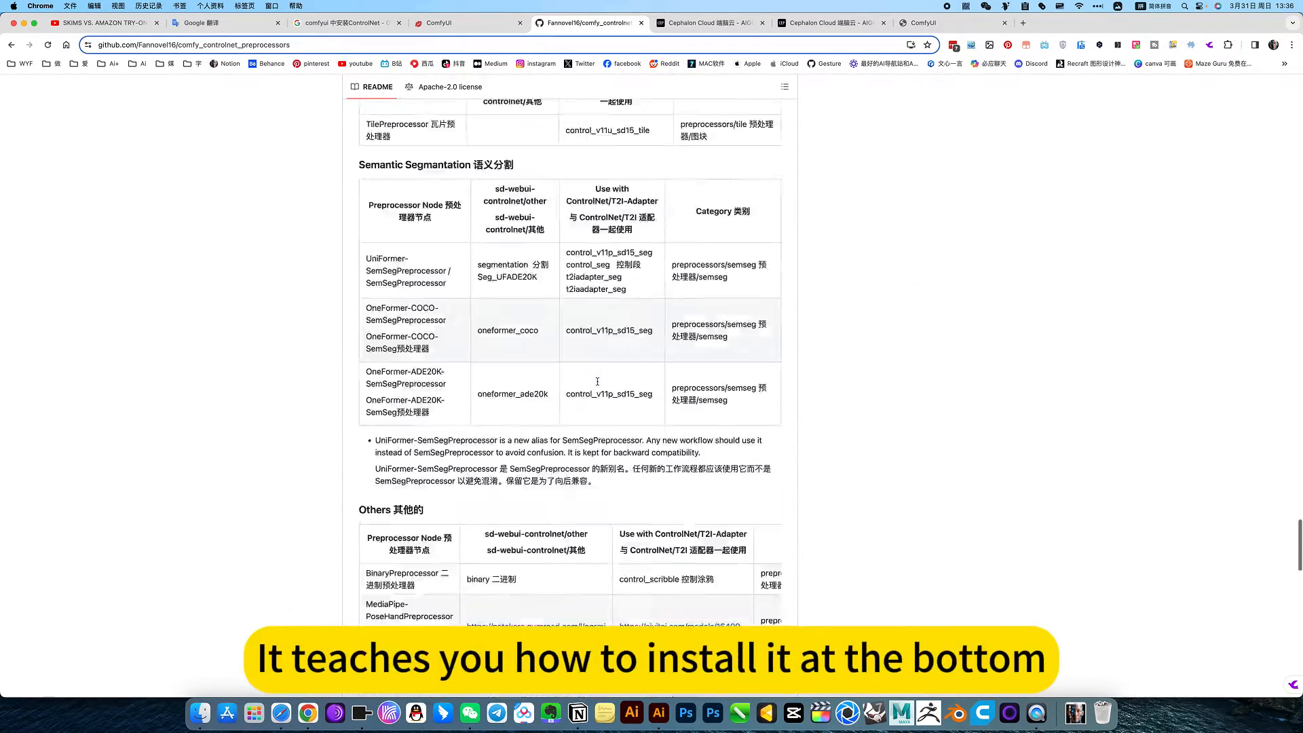
{"action": "scroll", "coordinate": [597, 381], "scroll_direction": "down", "scroll_amount": 20}
Step: Return to Illustrator and examine the annotated instructions for installing ControlNet through the ComfyUI manager, marking the word ControlNet in the heading
{"action": "key", "text": "ctrl+Up"}
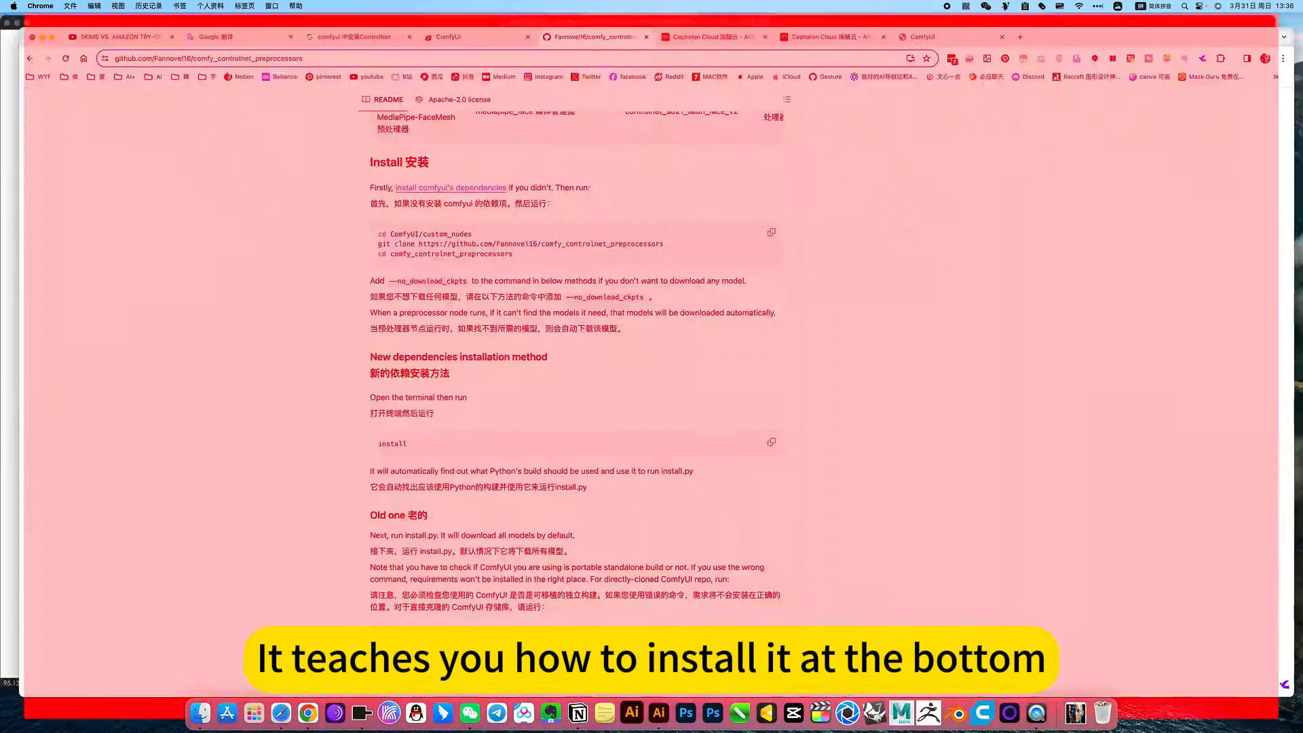
{"action": "left_click", "coordinate": [373, 340]}
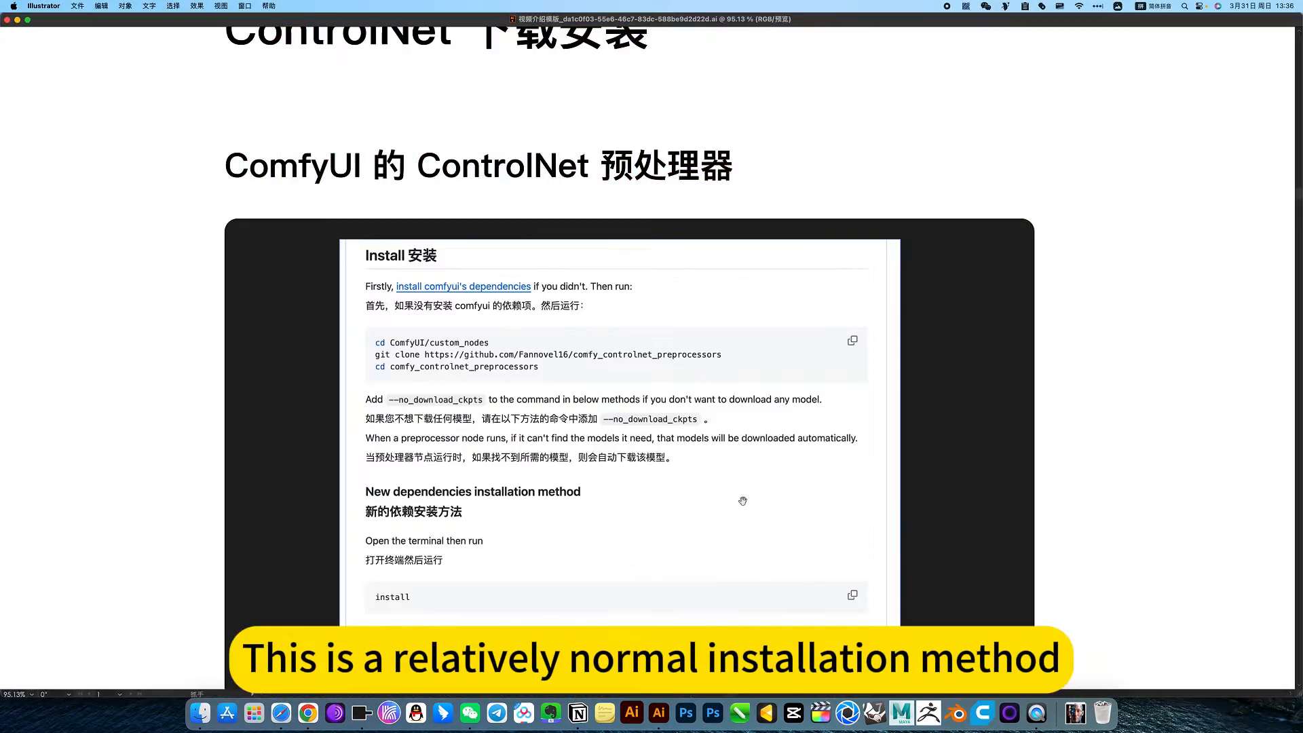
{"action": "scroll", "coordinate": [662, 288], "scroll_direction": "down", "scroll_amount": 5}
{"action": "scroll", "coordinate": [662, 288], "scroll_direction": "down", "scroll_amount": 5}
{"action": "left_click_drag", "start_coordinate": [650, 459], "coordinate": [618, 245]}
{"action": "left_click_drag", "start_coordinate": [614, 320], "coordinate": [637, 267]}
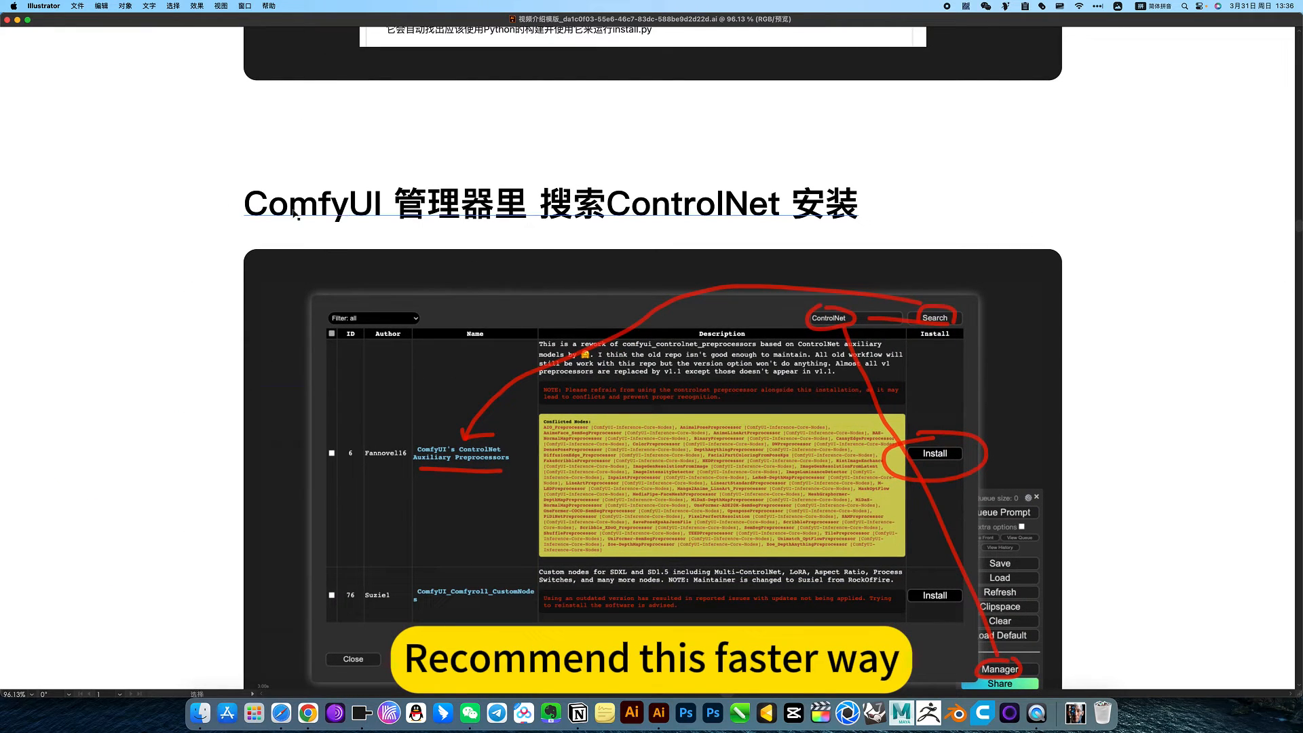
{"action": "scroll", "coordinate": [438, 266], "scroll_direction": "down", "scroll_amount": 3}
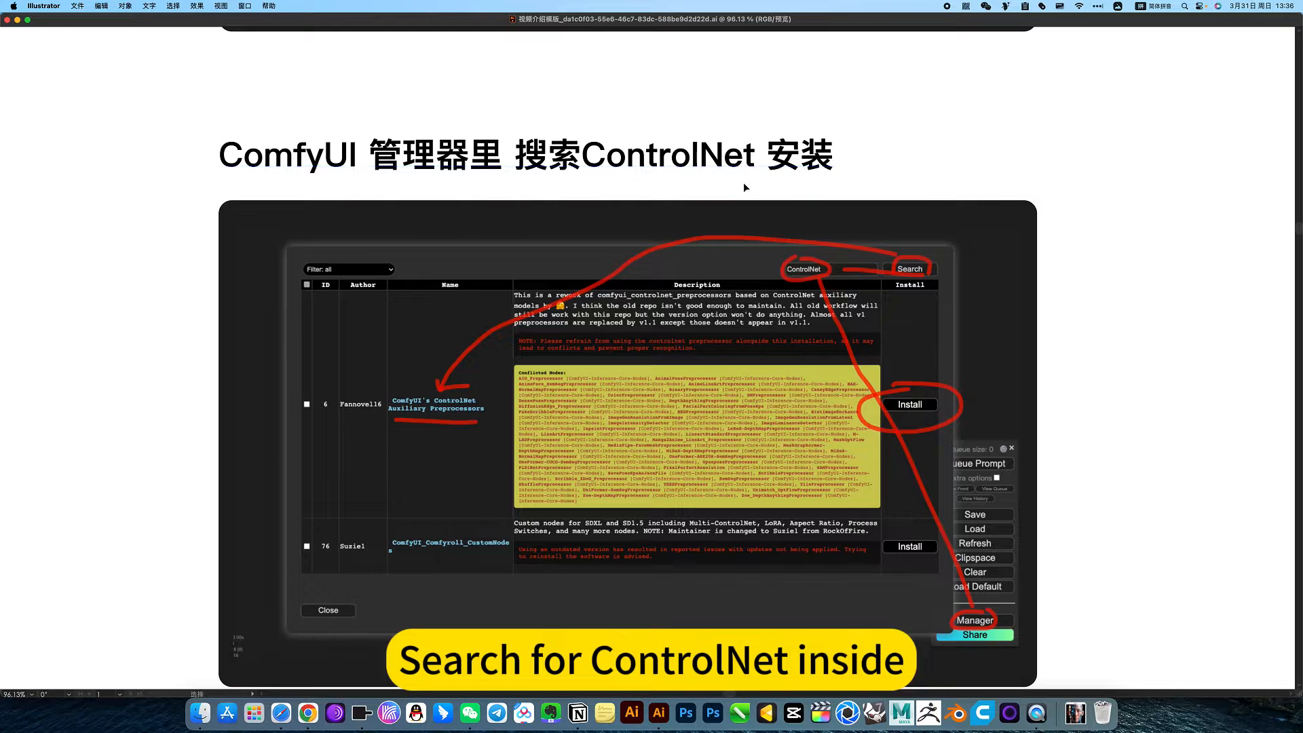
{"action": "left_click_drag", "start_coordinate": [755, 163], "coordinate": [589, 160]}
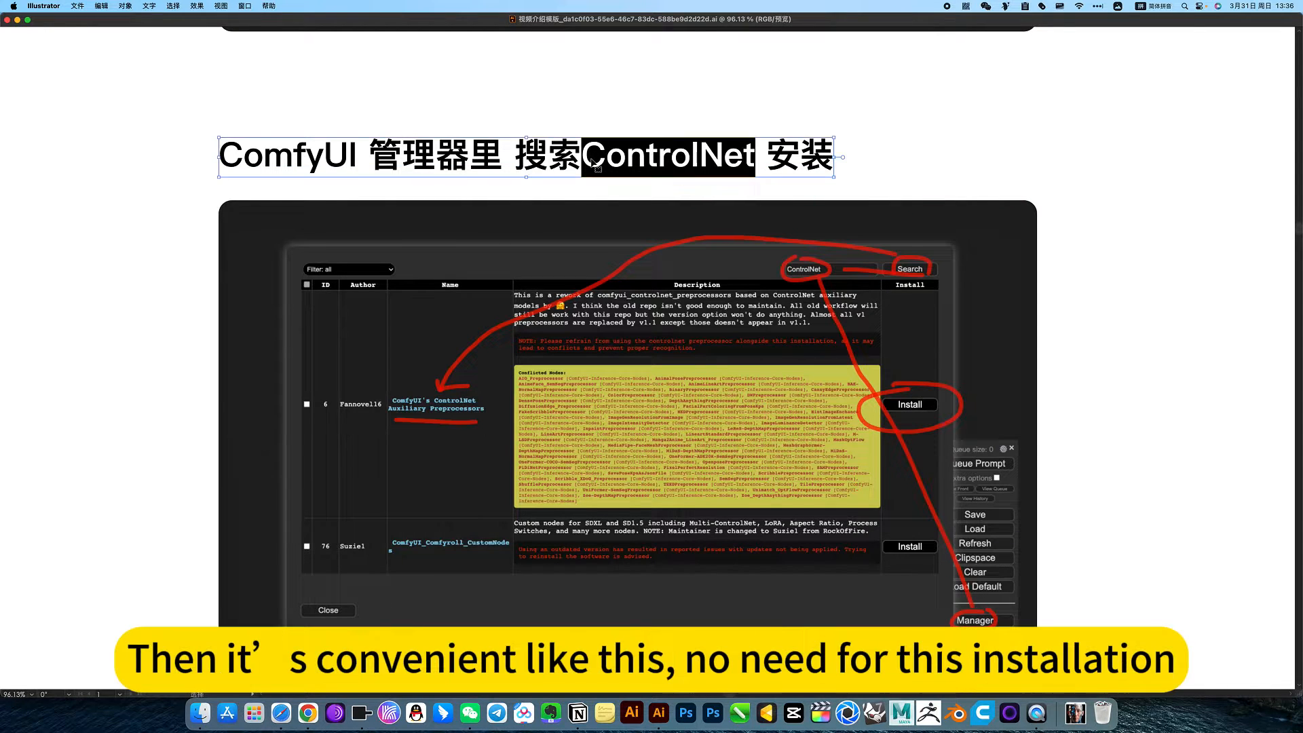
{"action": "left_click", "coordinate": [981, 141], "text": "super"}
Step: Switch to ComfyUI in Chrome, search the manager's custom nodes for ControlNet, and close the manager windows
{"action": "key", "text": "ctrl+Up"}
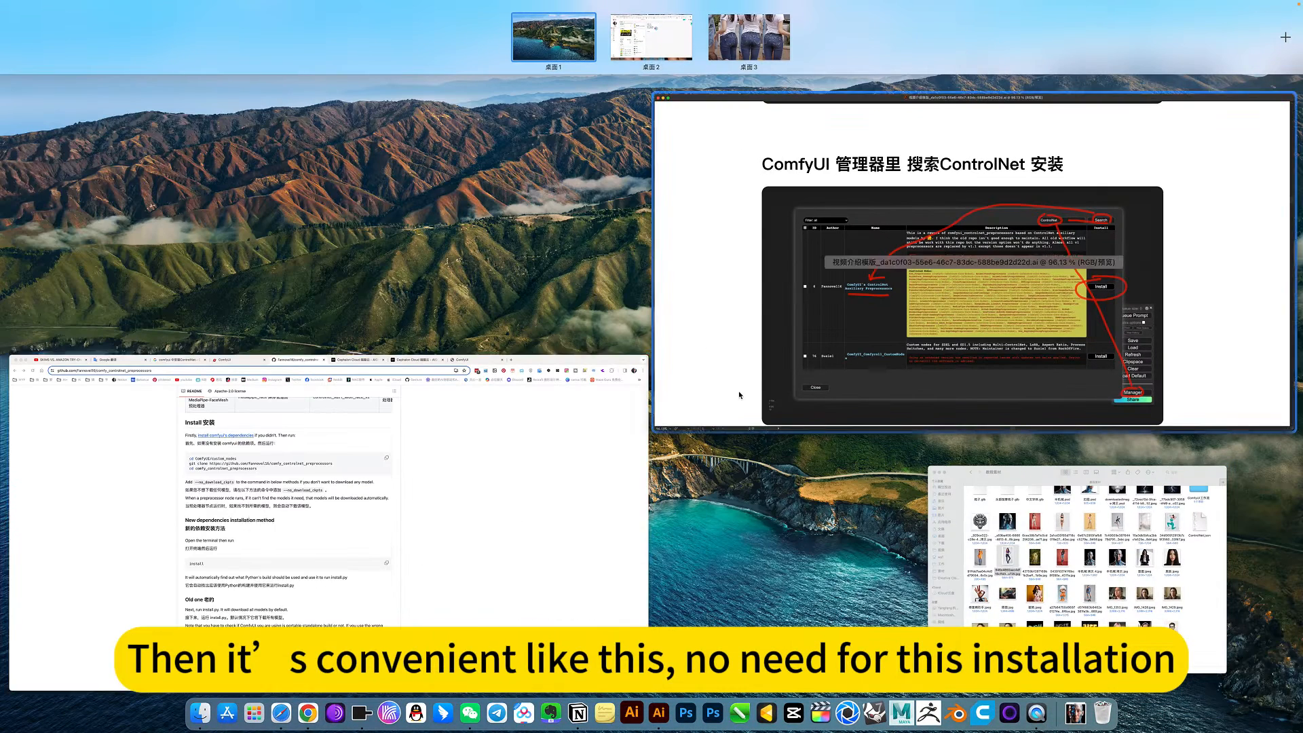
{"action": "left_click", "coordinate": [525, 392]}
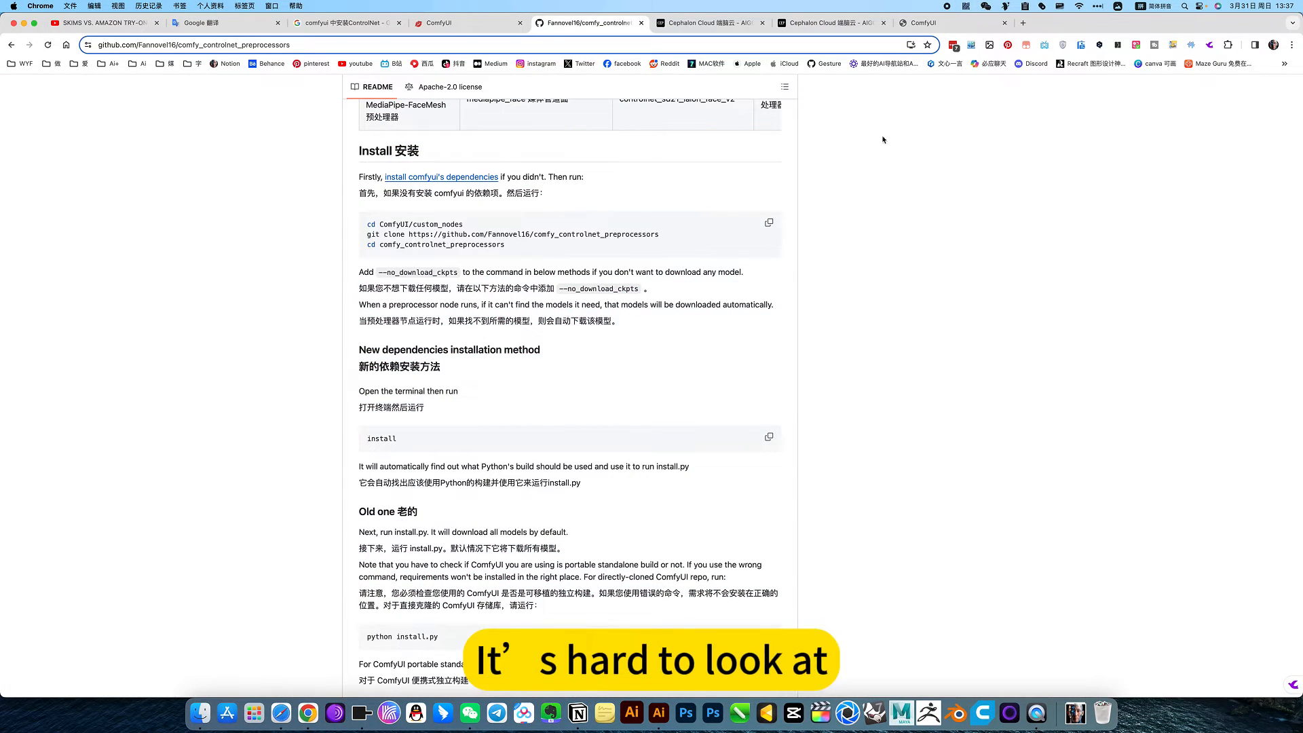
{"action": "left_click", "coordinate": [922, 24]}
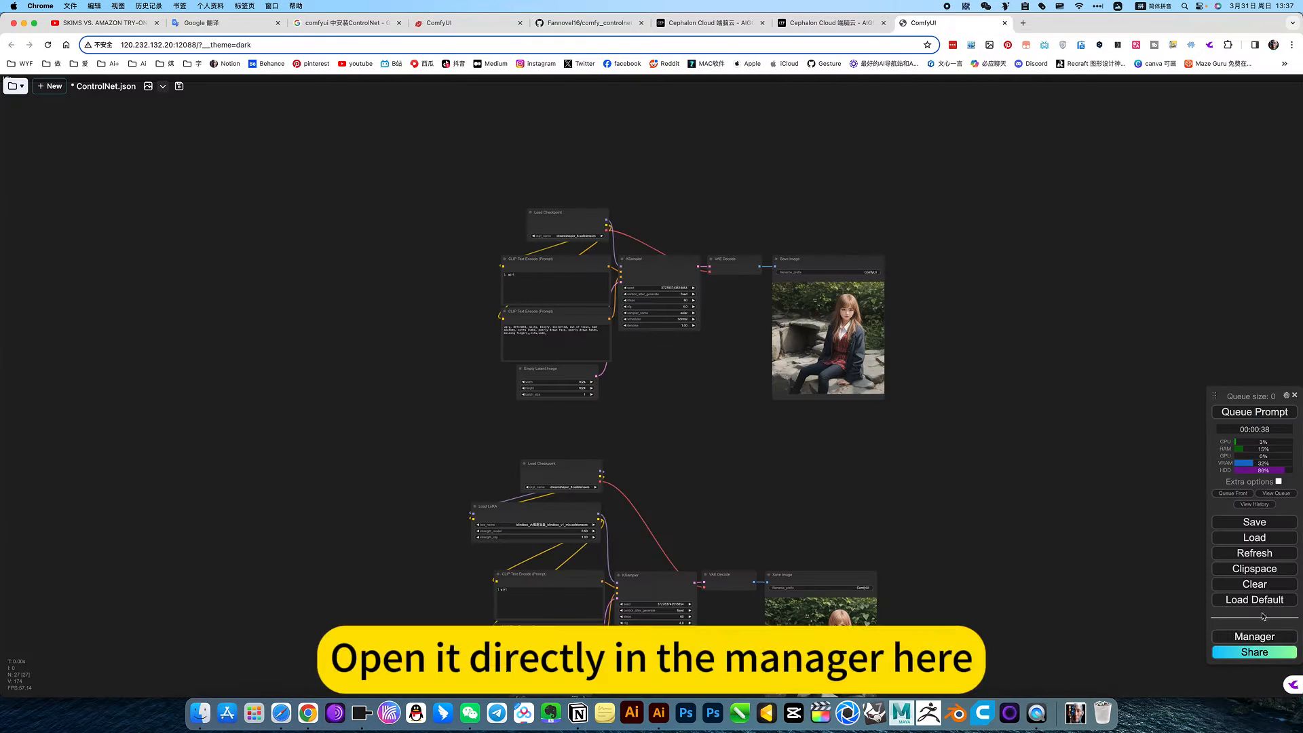
{"action": "left_click", "coordinate": [1254, 637]}
{"action": "left_click", "coordinate": [658, 322]}
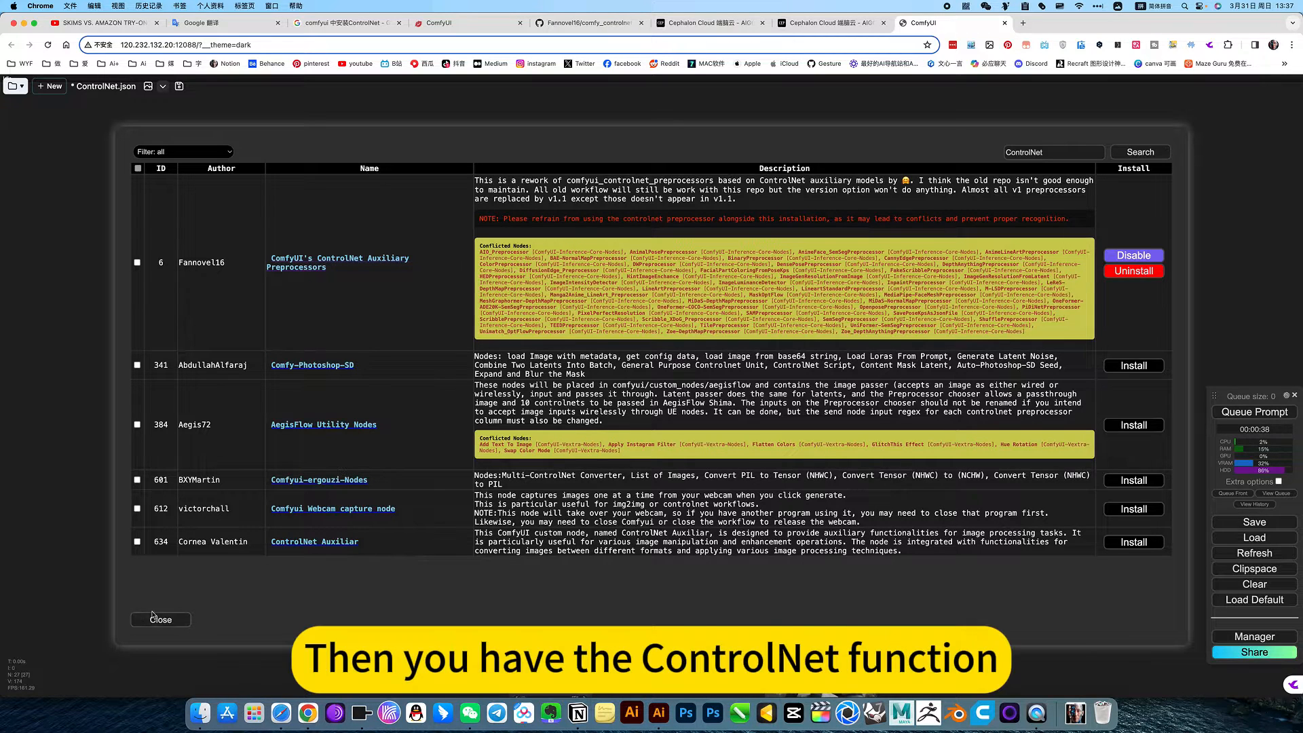
{"action": "left_click", "coordinate": [171, 622]}
{"action": "left_click", "coordinate": [637, 492]}
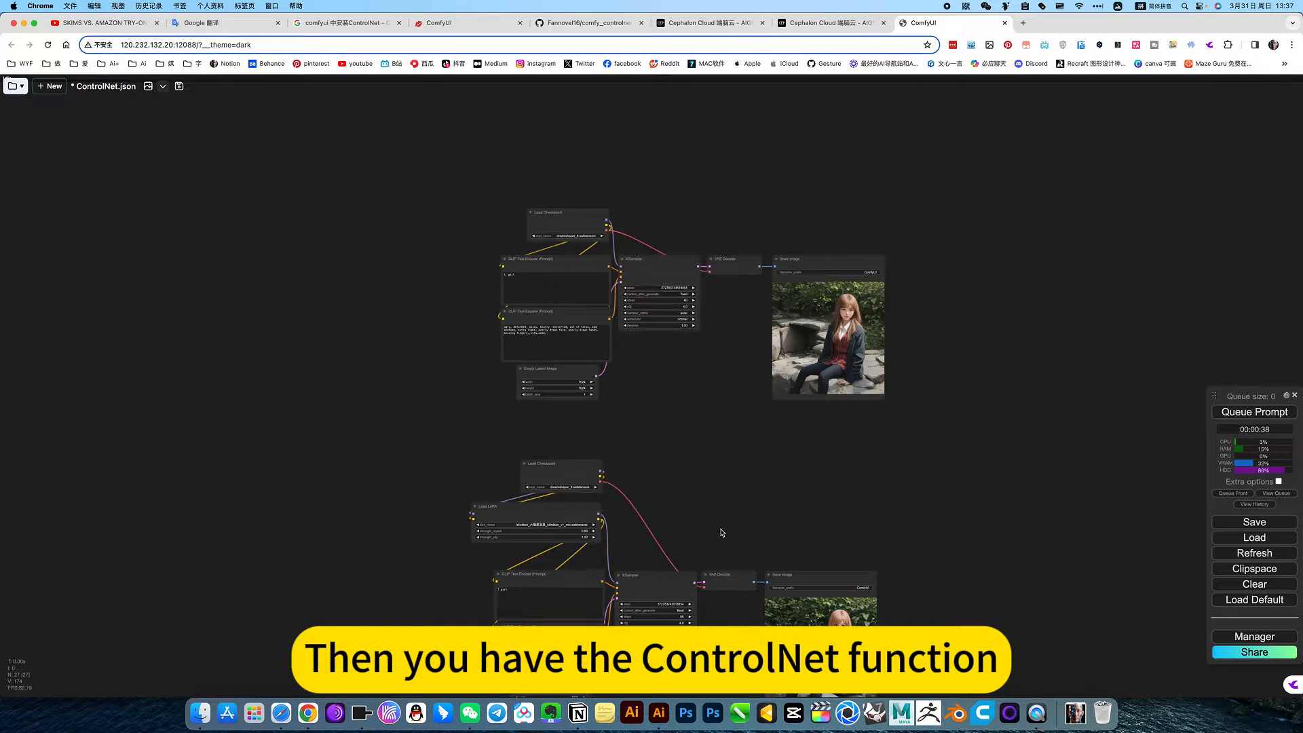
Step: Switch to Illustrator and examine the Lora workflow diagram beside the default workflow, focusing on the framed Load LoRA node
{"action": "key", "text": "ctrl+Up"}
{"action": "left_click", "coordinate": [421, 347]}
{"action": "left_click", "coordinate": [510, 390], "text": "alt+super"}
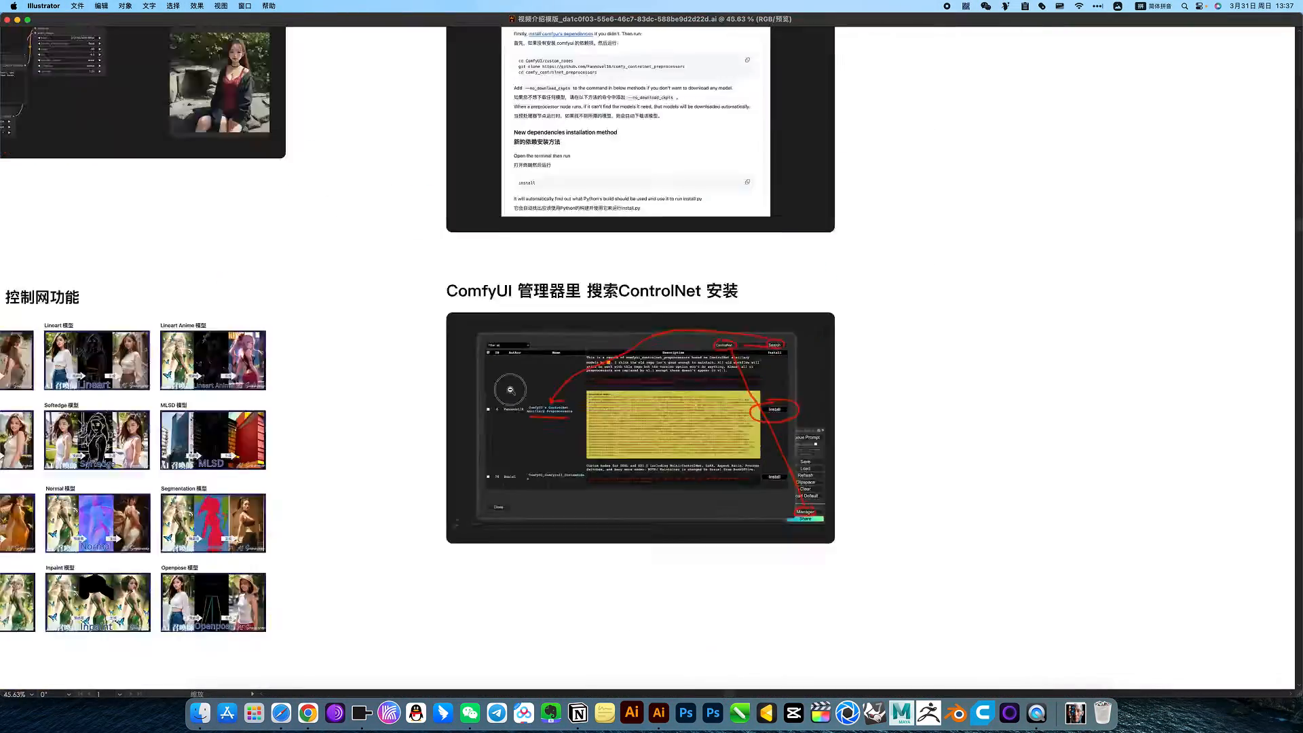
{"action": "left_click_drag", "start_coordinate": [510, 390], "coordinate": [448, 380]}
{"action": "left_click_drag", "start_coordinate": [353, 360], "coordinate": [690, 578]}
{"action": "left_click_drag", "start_coordinate": [251, 320], "coordinate": [597, 385]}
{"action": "left_click_drag", "start_coordinate": [494, 361], "coordinate": [589, 399]}
{"action": "left_click_drag", "start_coordinate": [666, 435], "coordinate": [551, 420]}
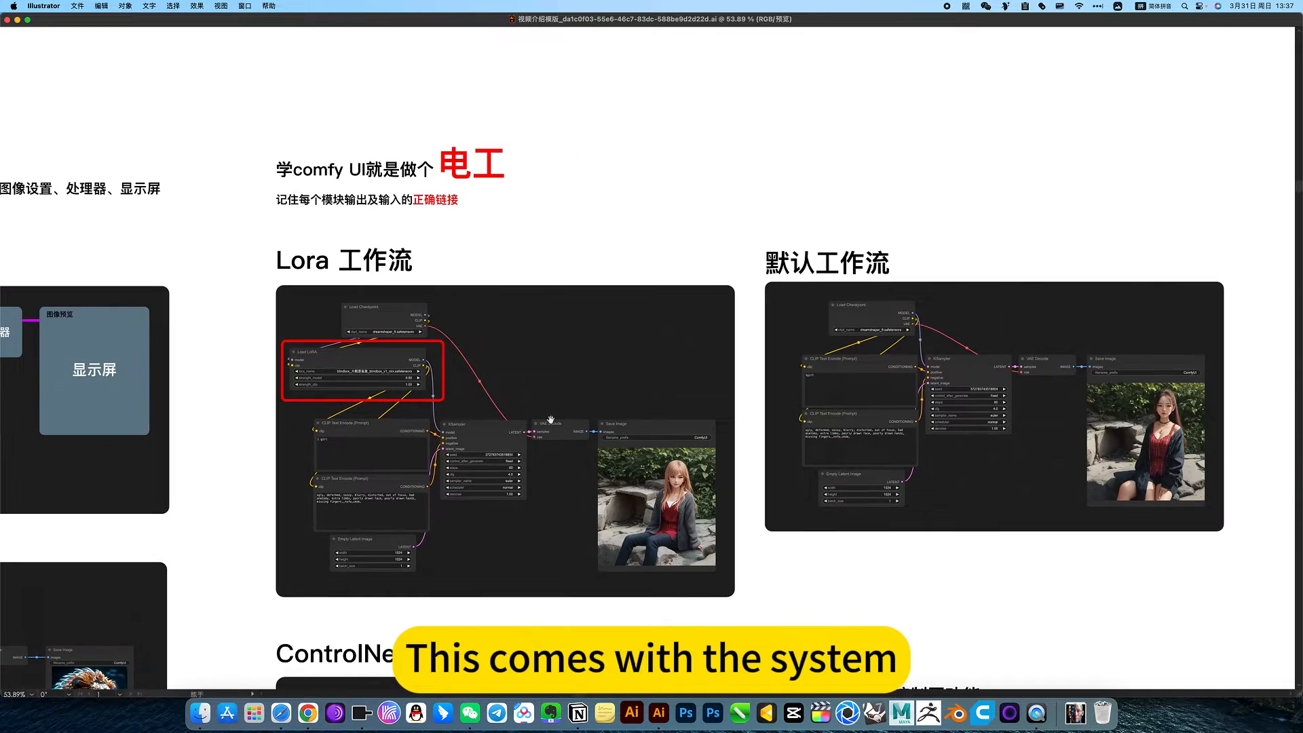
{"action": "left_click_drag", "start_coordinate": [456, 357], "coordinate": [504, 366]}
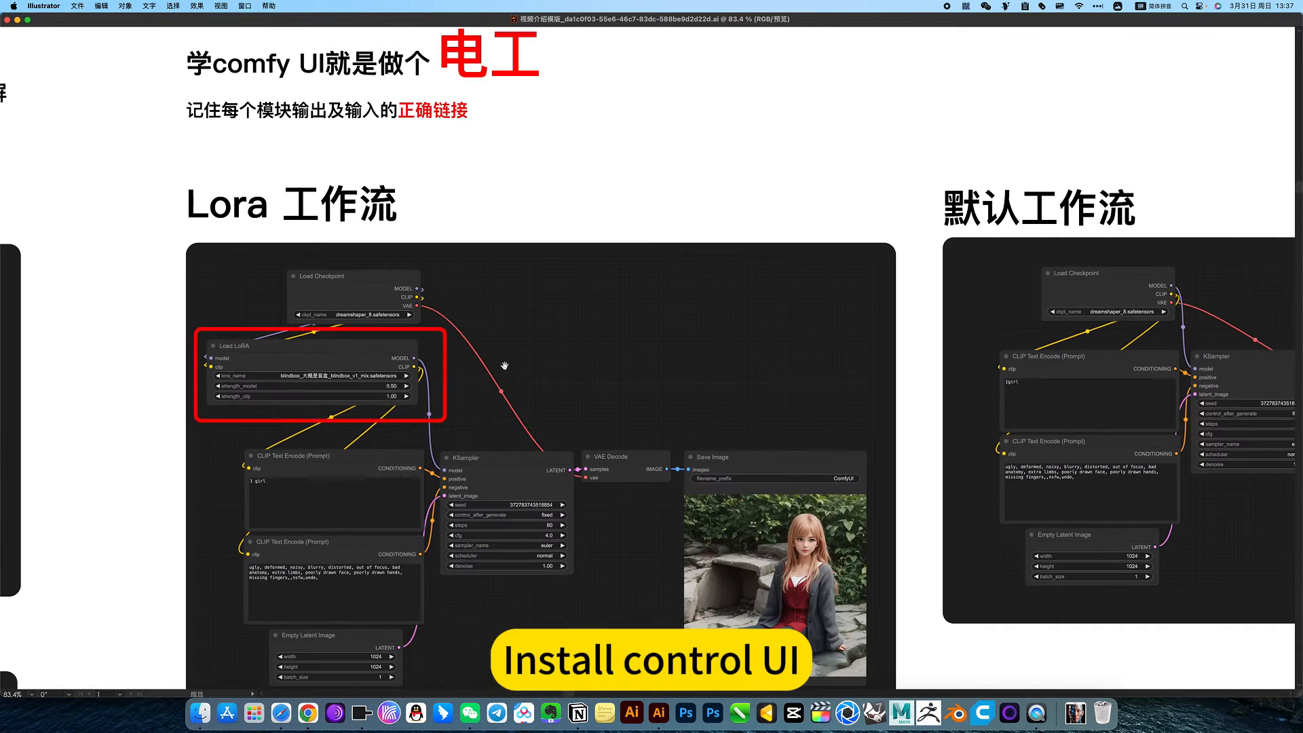
{"action": "left_click_drag", "start_coordinate": [611, 471], "coordinate": [658, 426]}
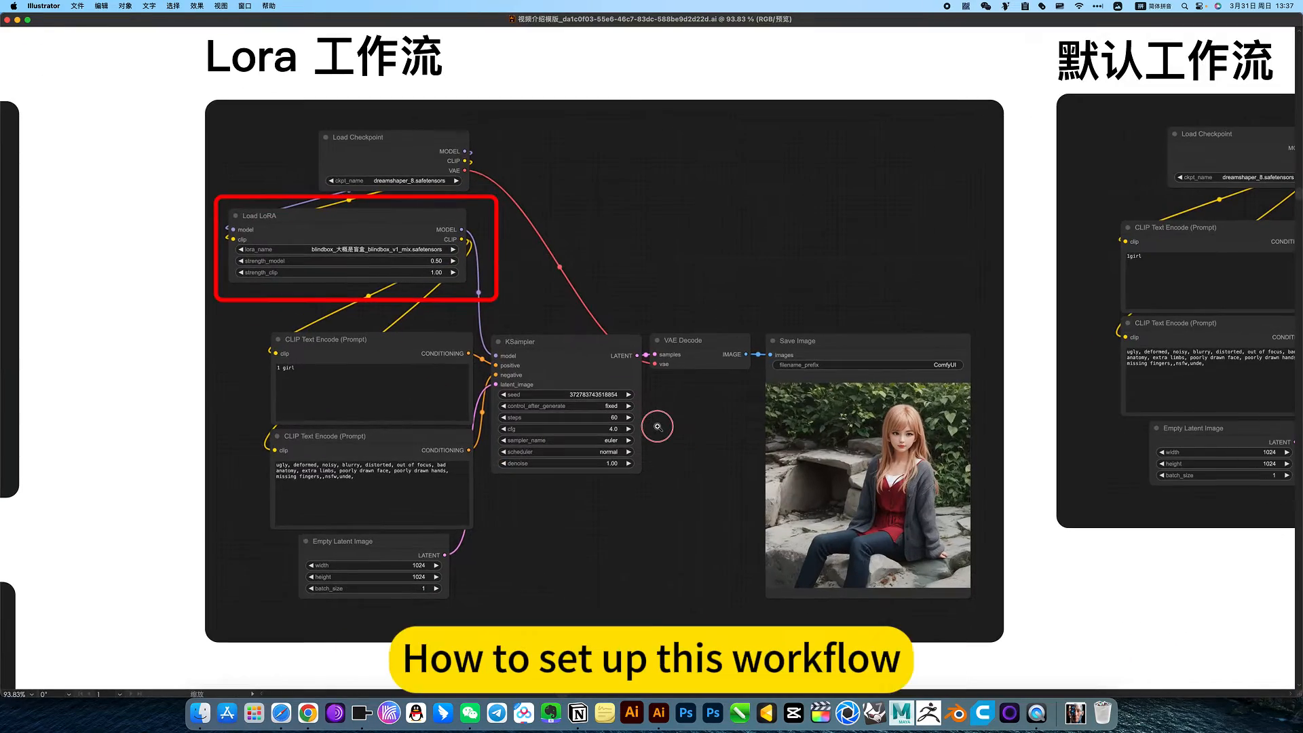
Step: Switch to ComfyUI in Chrome and examine the default workflow without LoRA, from its nodes to the saved image
{"action": "key", "text": "ctrl+Up"}
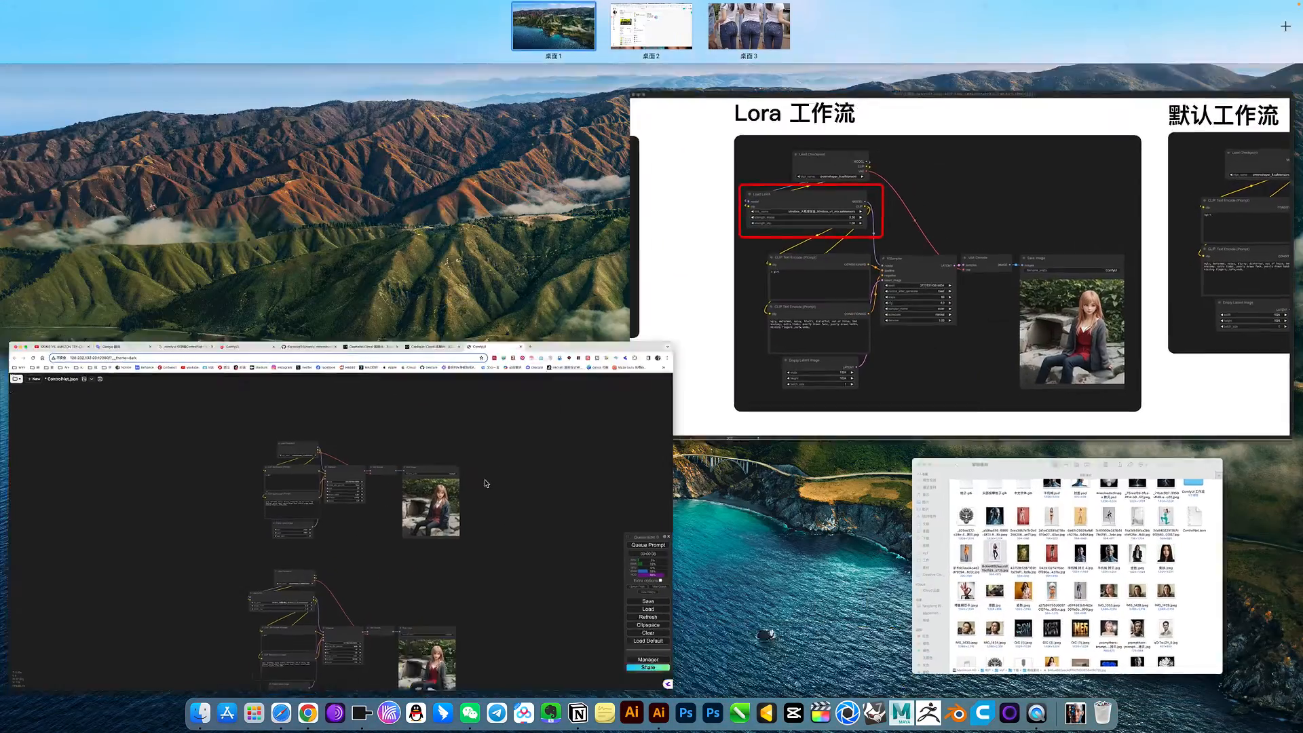
{"action": "left_click", "coordinate": [489, 480]}
{"action": "left_click_drag", "start_coordinate": [713, 435], "coordinate": [696, 491]}
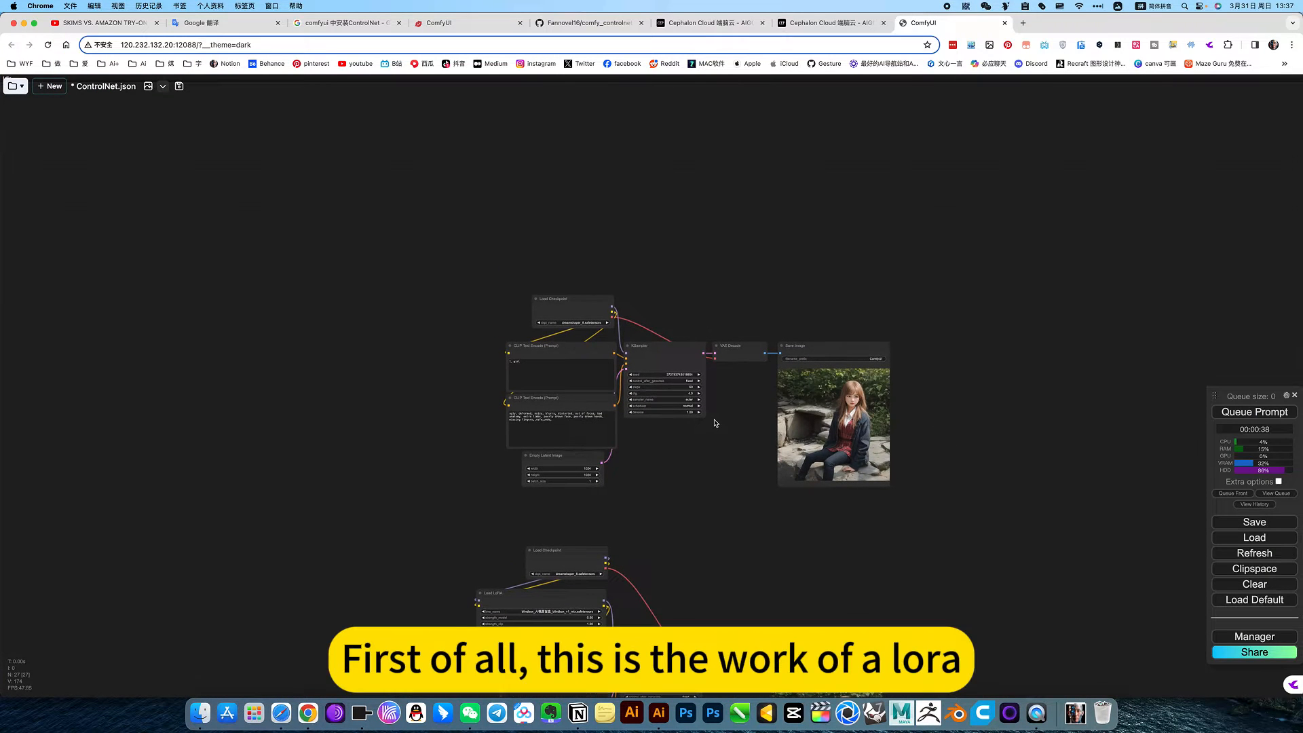
{"action": "scroll", "coordinate": [713, 416], "scroll_direction": "up", "scroll_amount": 5}
{"action": "scroll", "coordinate": [714, 423], "scroll_direction": "down", "scroll_amount": 1}
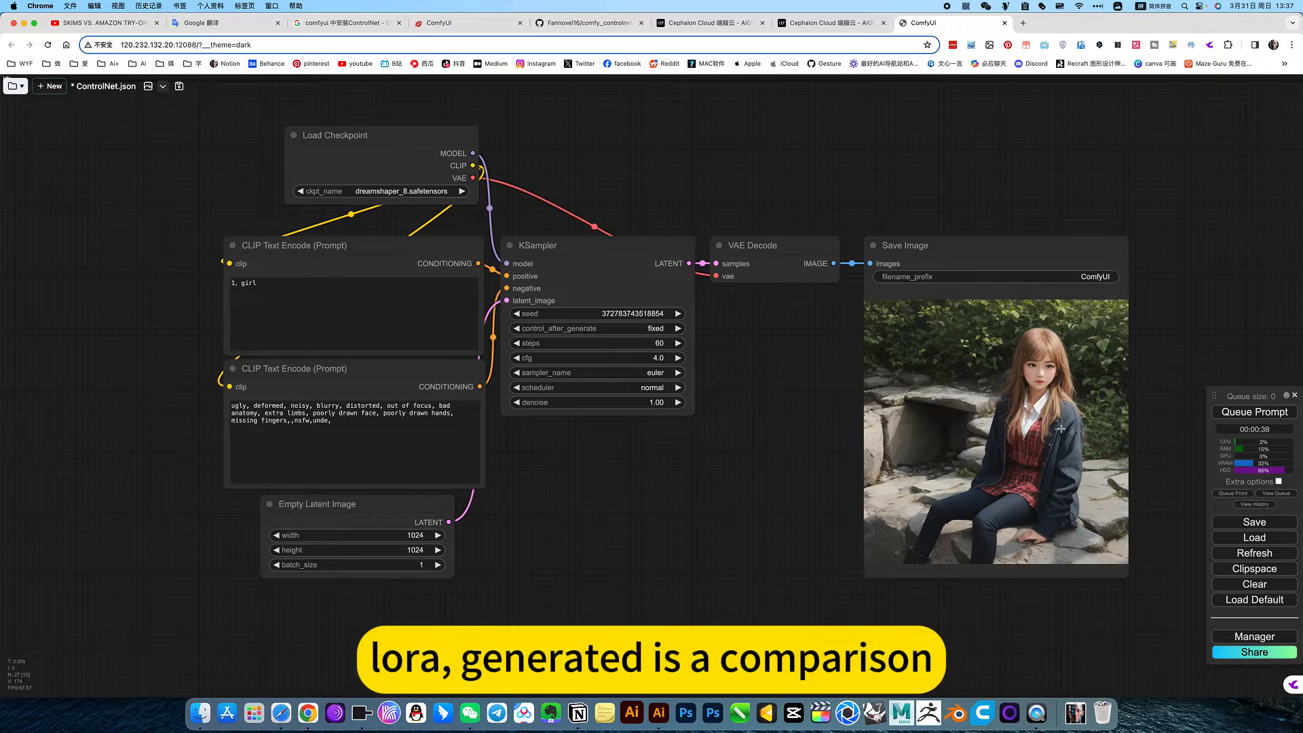
{"action": "scroll", "coordinate": [1060, 429], "scroll_direction": "up", "scroll_amount": 5}
{"action": "scroll", "coordinate": [1068, 431], "scroll_direction": "down", "scroll_amount": 2}
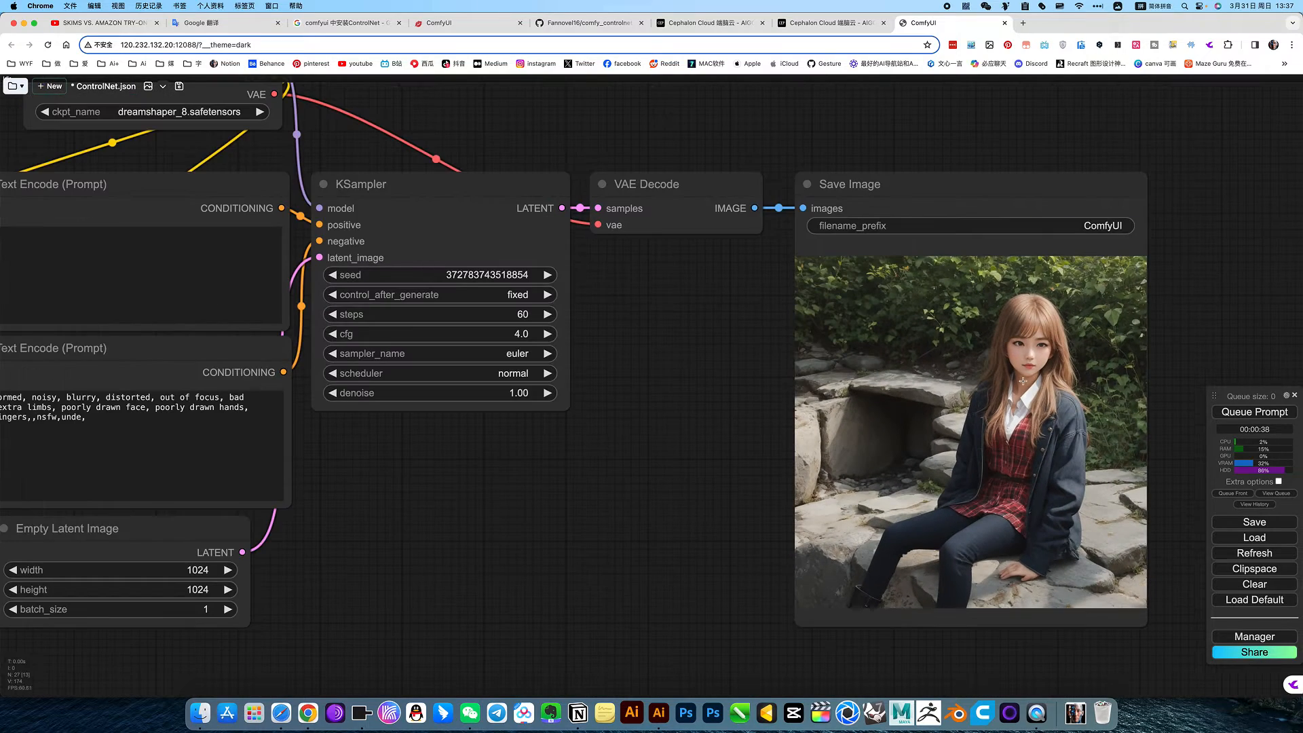
{"action": "scroll", "coordinate": [1023, 381], "scroll_direction": "down", "scroll_amount": 5}
{"action": "scroll", "coordinate": [821, 448], "scroll_direction": "up", "scroll_amount": 3}
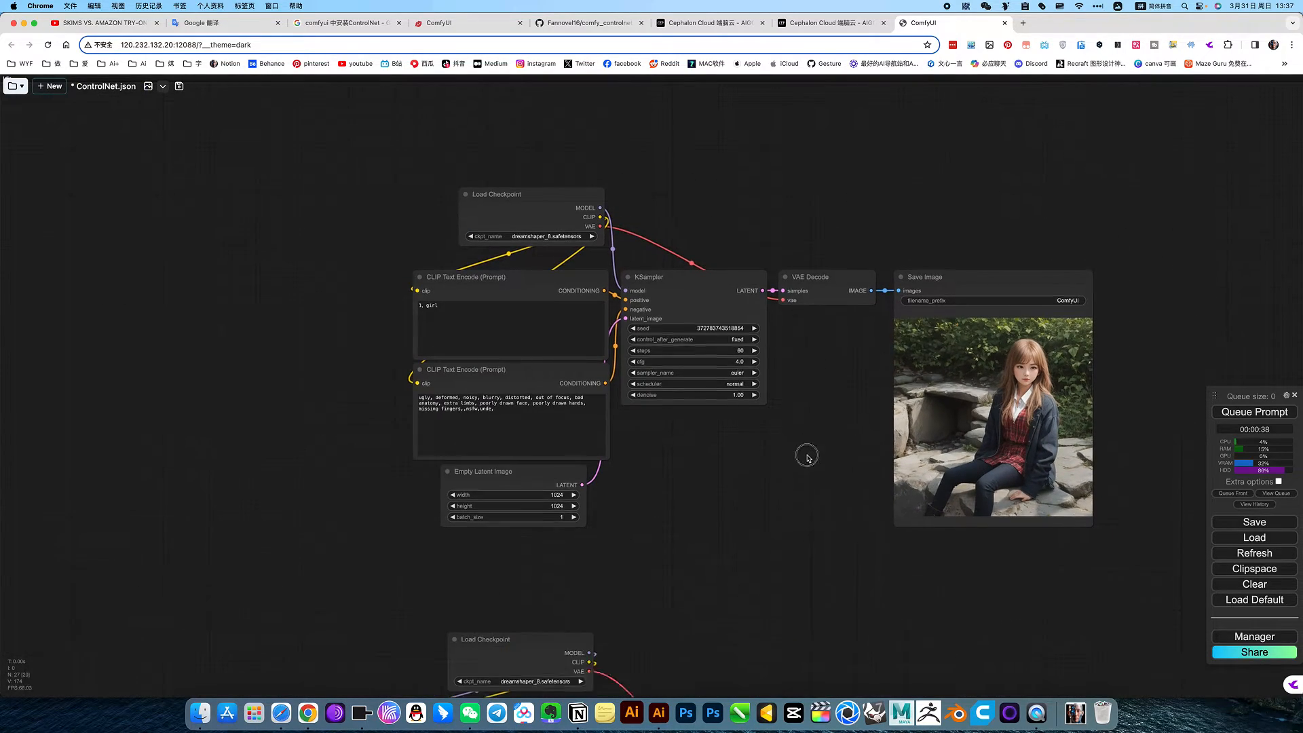
Step: Set the default workflow's KSampler control_after_generate to randomize and queue the prompt to generate a new image
{"action": "left_click", "coordinate": [686, 303]}
{"action": "left_click", "coordinate": [516, 359]}
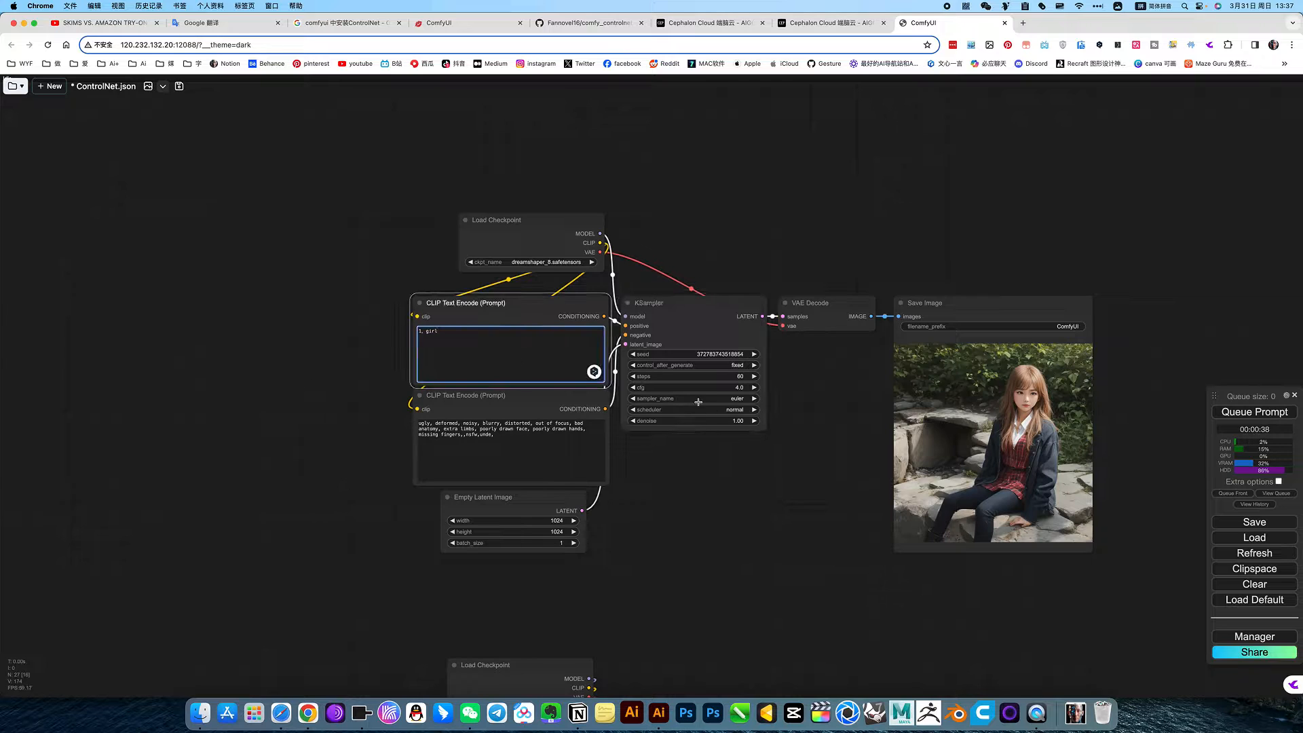
{"action": "left_click", "coordinate": [743, 366]}
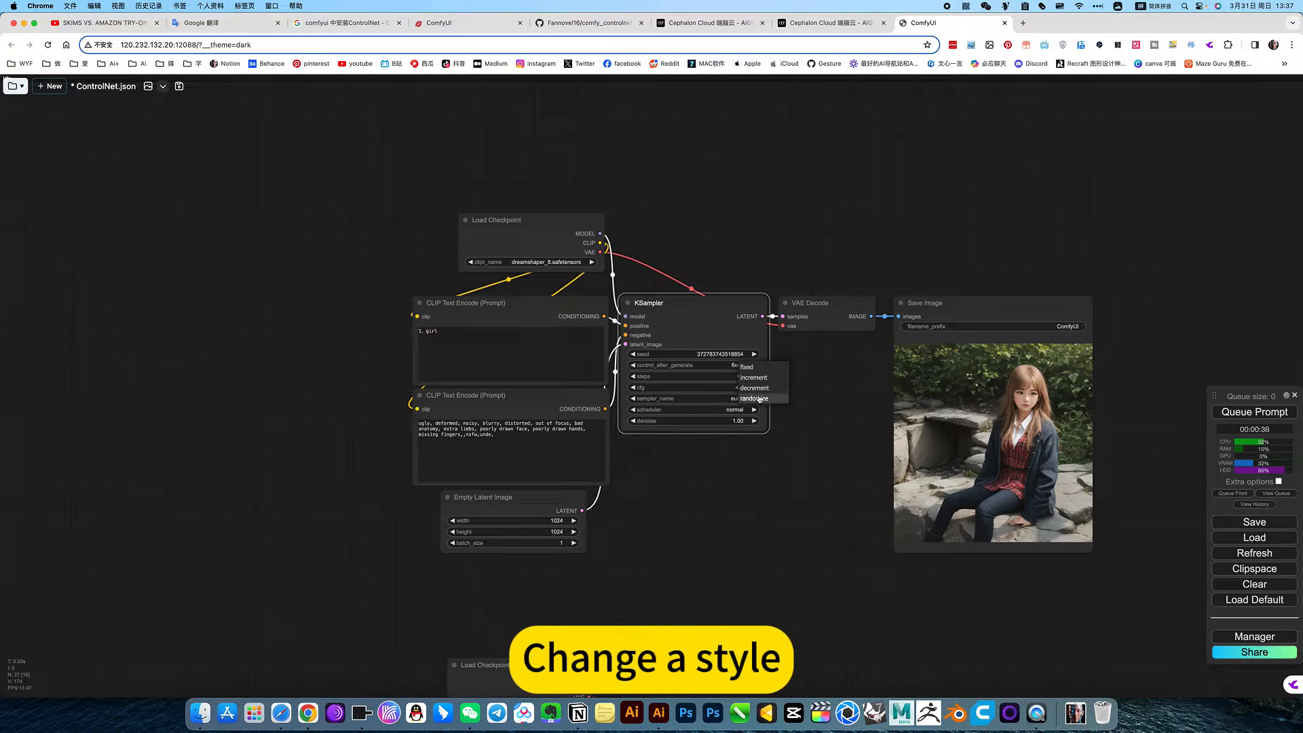
{"action": "left_click", "coordinate": [778, 409]}
{"action": "left_click", "coordinate": [1254, 412]}
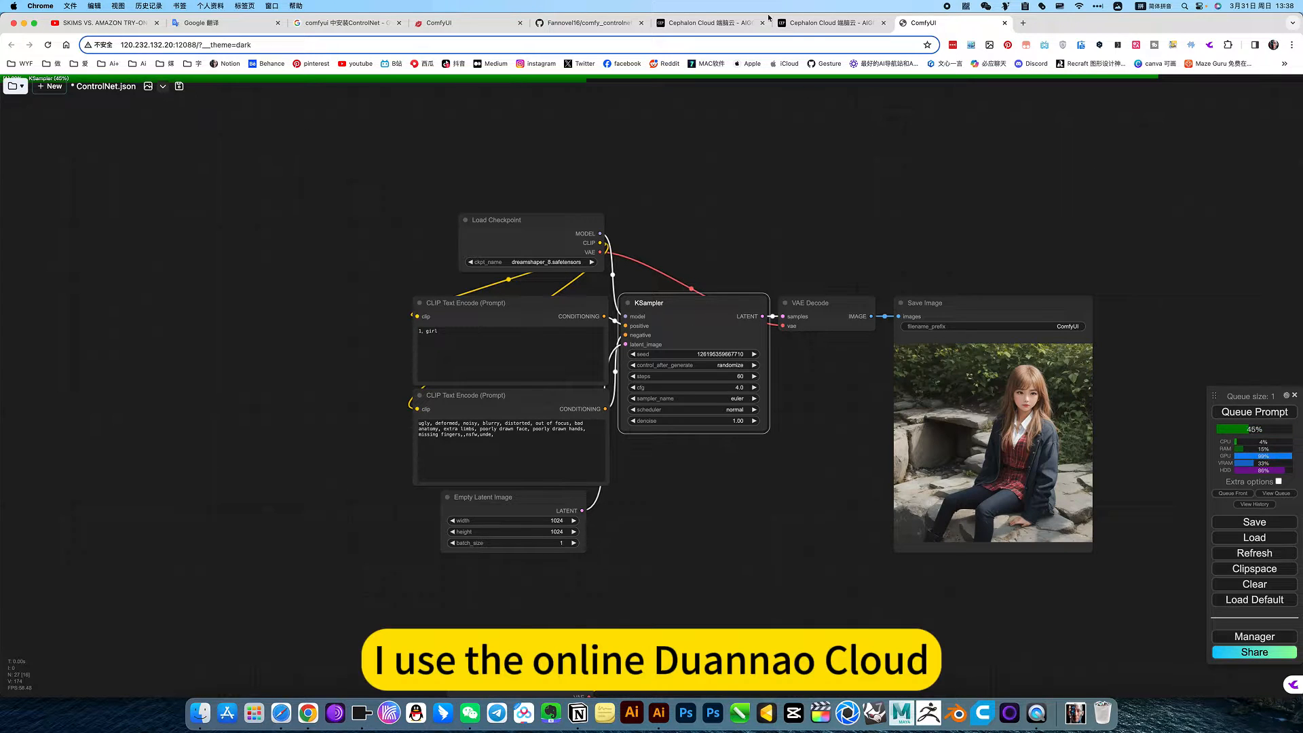
Step: View the running ComfyUI application and the official app catalogue on Cephalon Cloud, and return to the ComfyUI workflow
{"action": "left_click", "coordinate": [825, 23]}
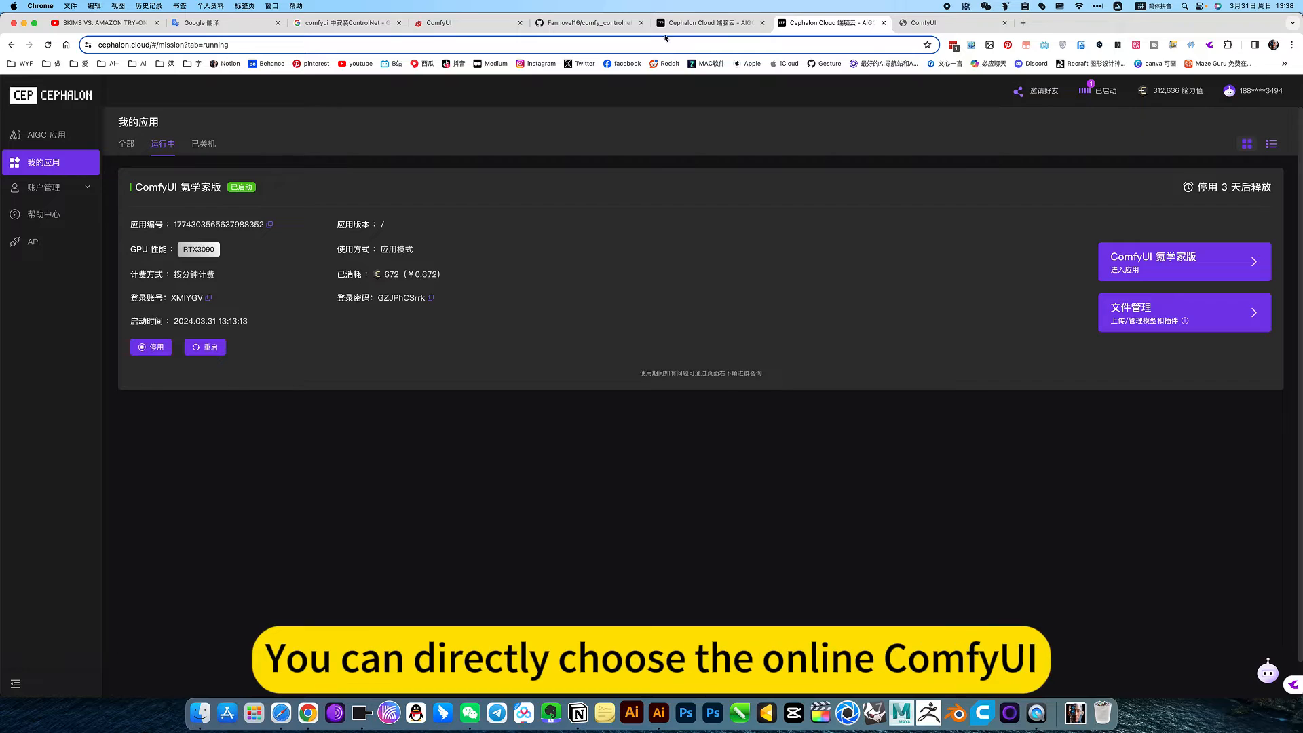
{"action": "left_click", "coordinate": [708, 23]}
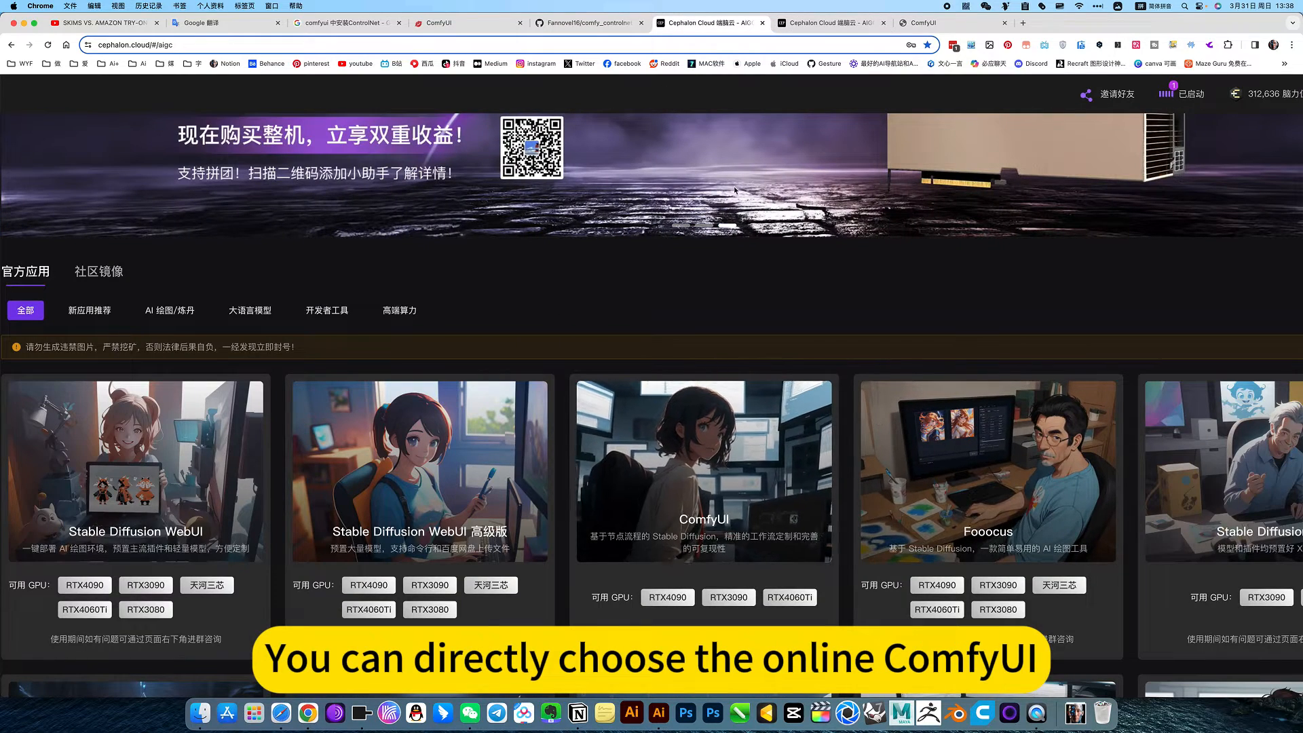
{"action": "scroll", "coordinate": [706, 492], "scroll_direction": "down", "scroll_amount": 3}
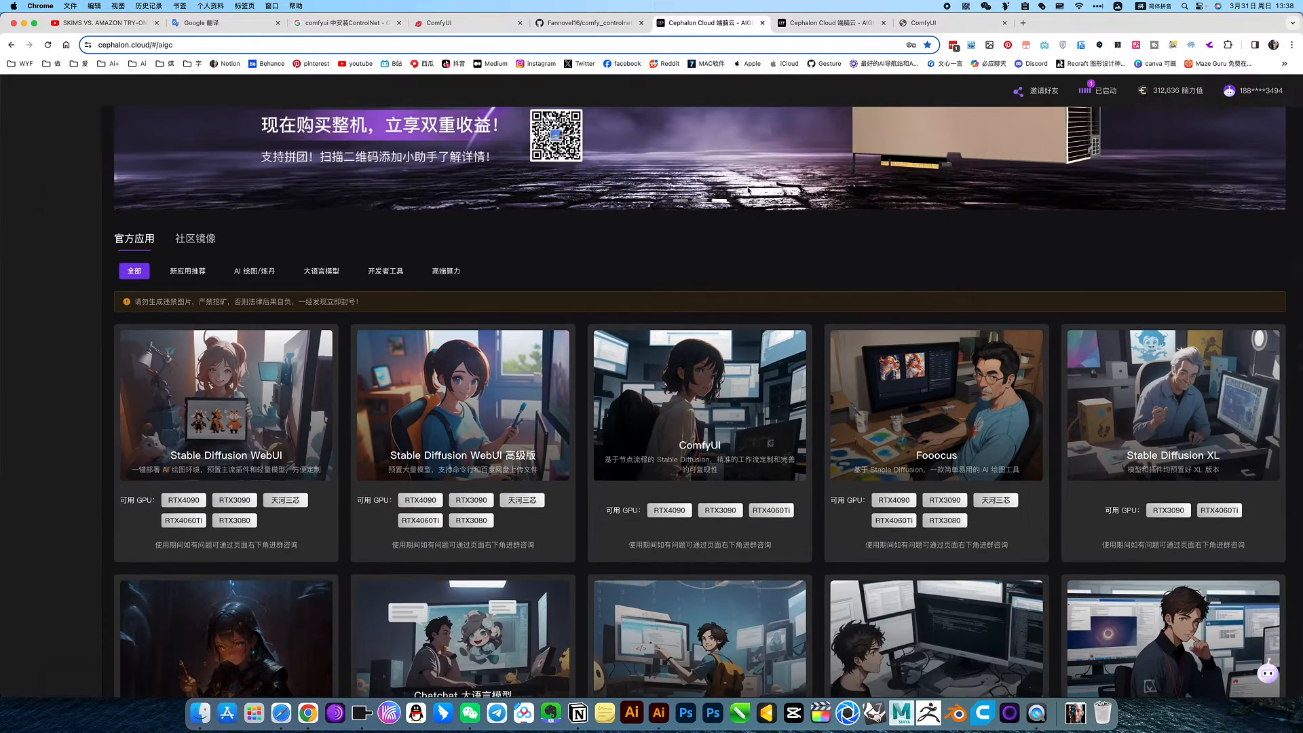
{"action": "left_click", "coordinate": [825, 22]}
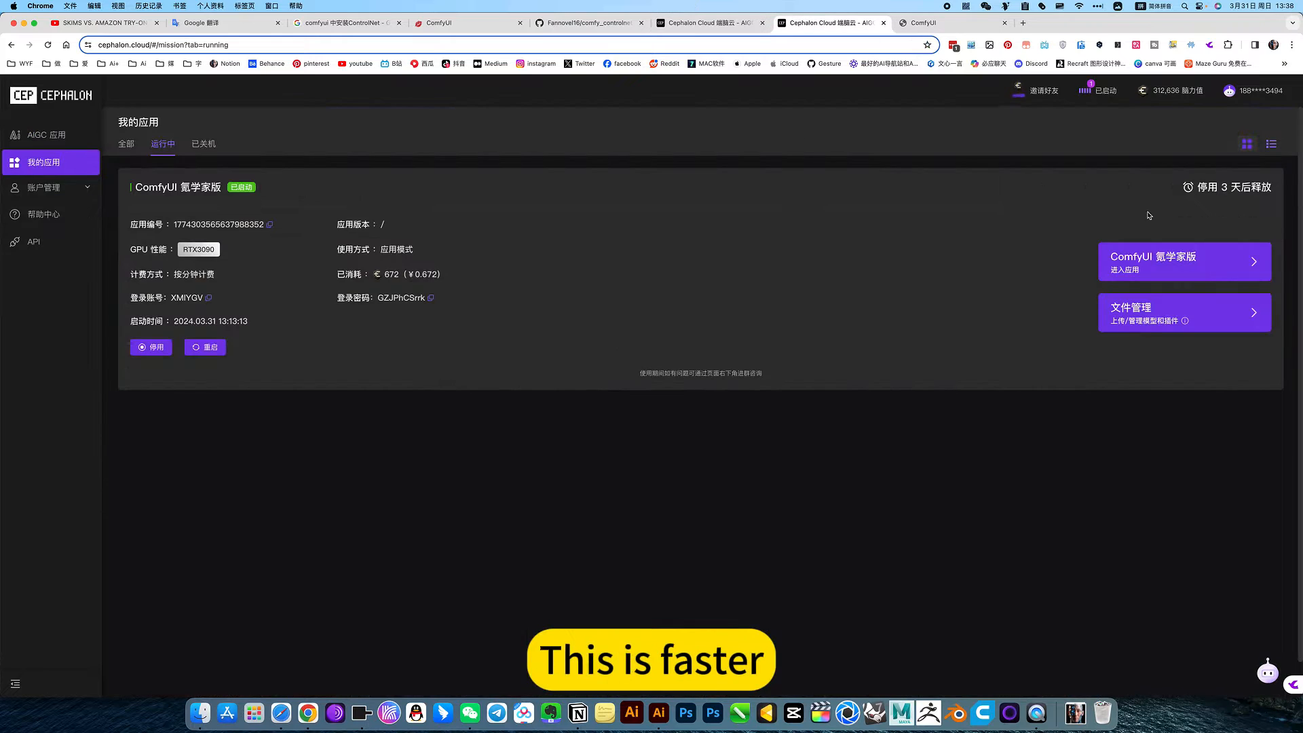
{"action": "key", "text": "ctrl+Tab"}
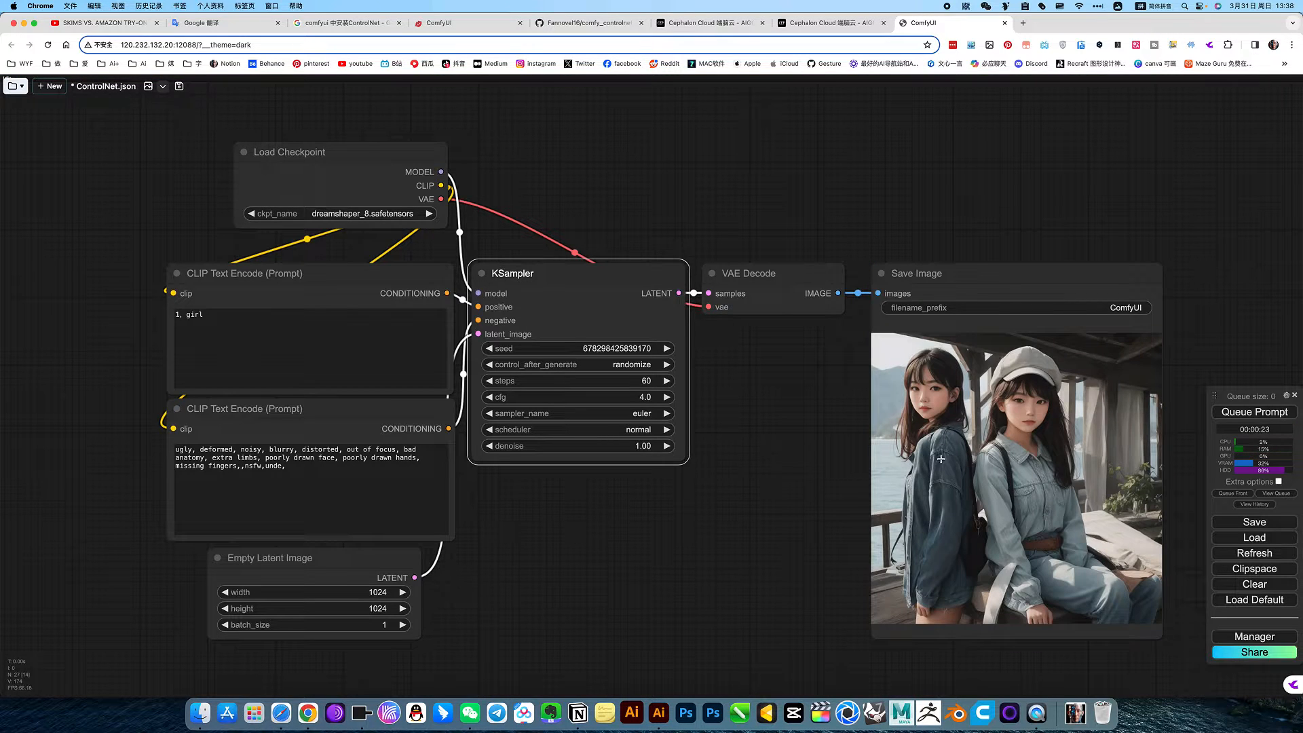
Step: Set the KSampler's control_after_generate to fixed to keep the current image style
{"action": "left_click", "coordinate": [642, 366]}
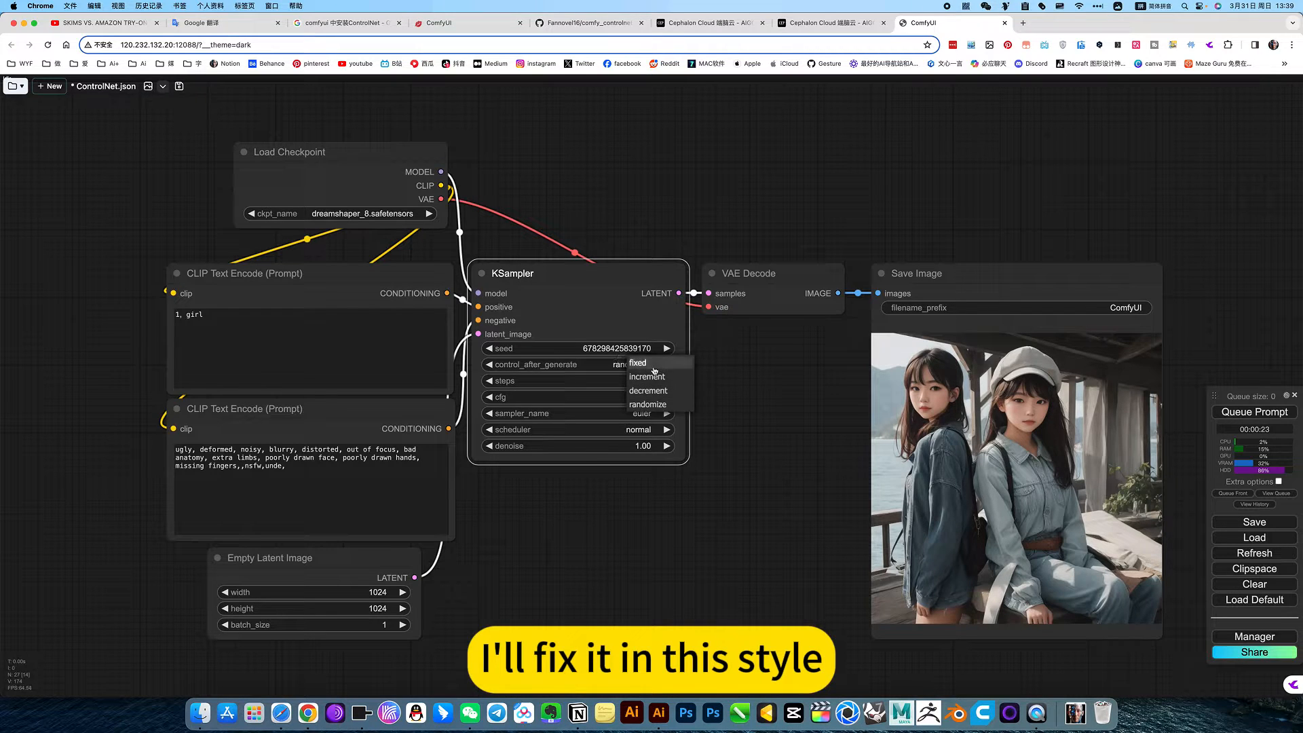
{"action": "left_click", "coordinate": [642, 363]}
{"action": "left_click", "coordinate": [760, 374]}
Step: Move the Load Checkpoint node up to make room and add a Load LoRA node by searching for "lora"
{"action": "left_click_drag", "start_coordinate": [754, 433], "coordinate": [765, 579]}
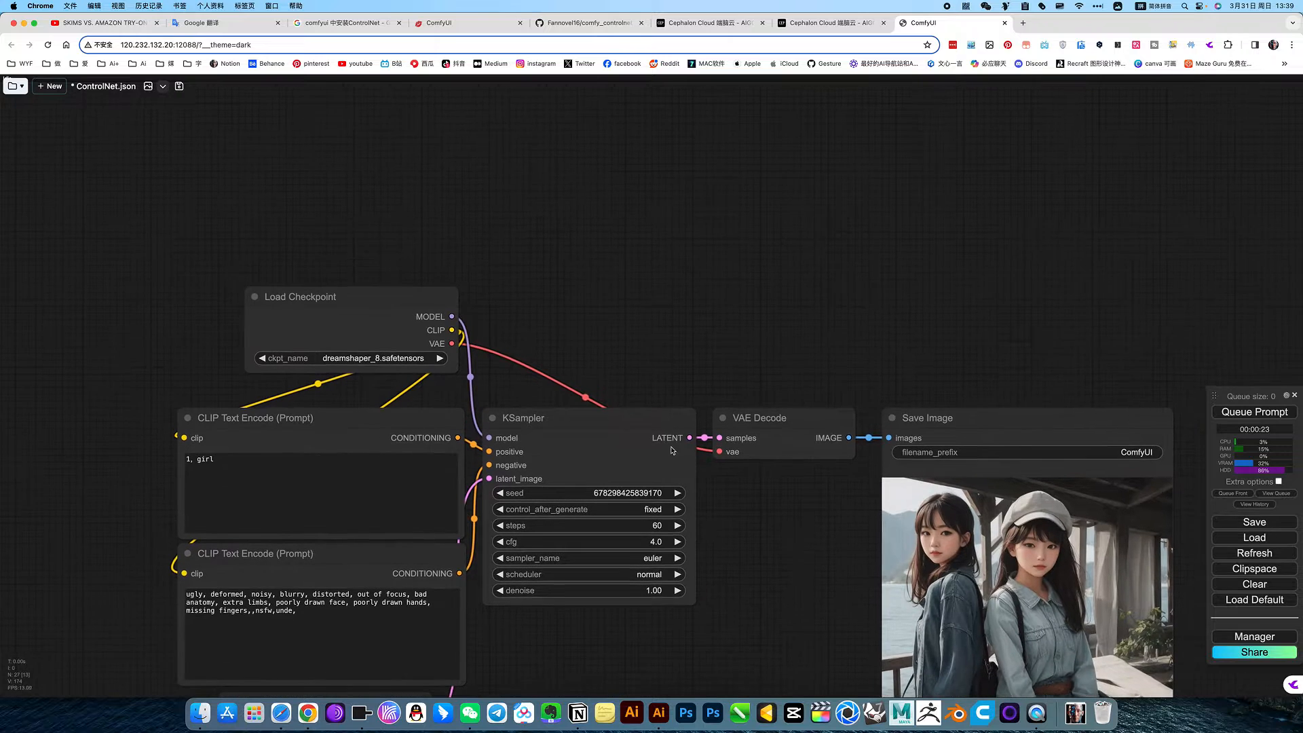
{"action": "left_click_drag", "start_coordinate": [401, 296], "coordinate": [405, 129]}
{"action": "right_click", "coordinate": [342, 239]}
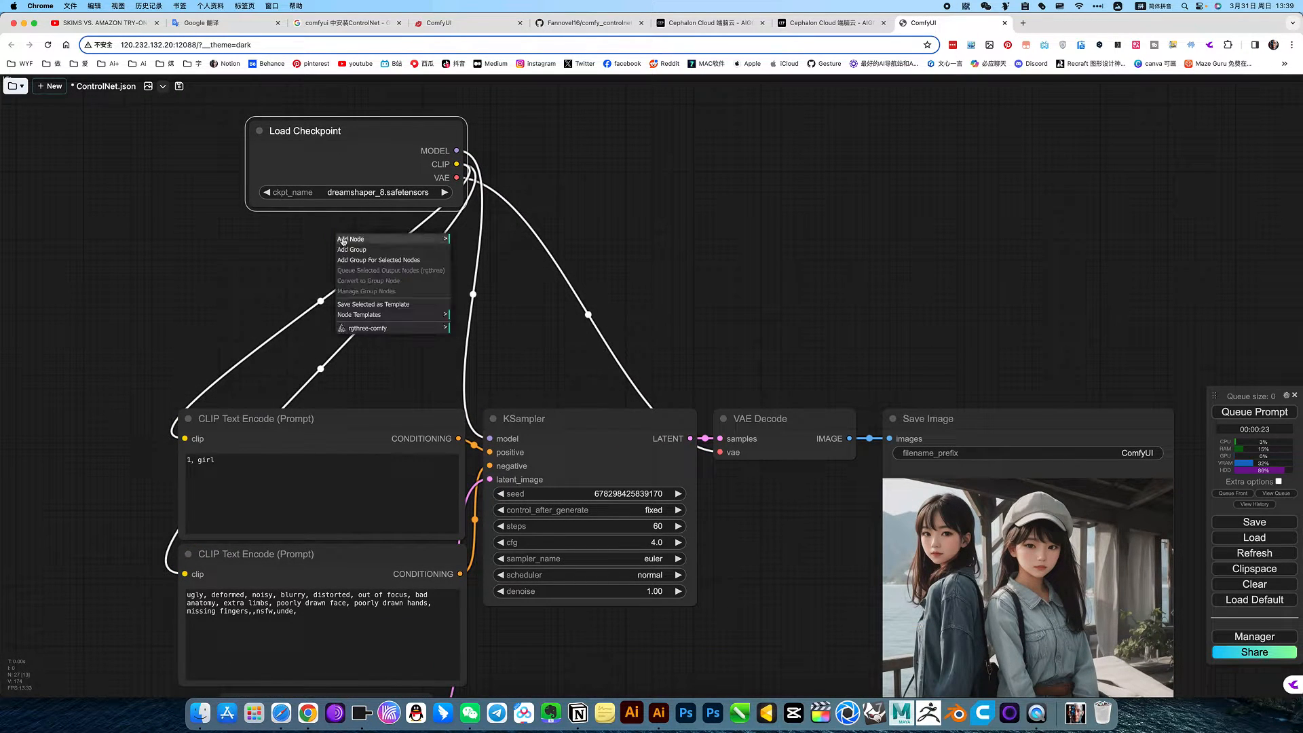
{"action": "double_click", "coordinate": [625, 237]}
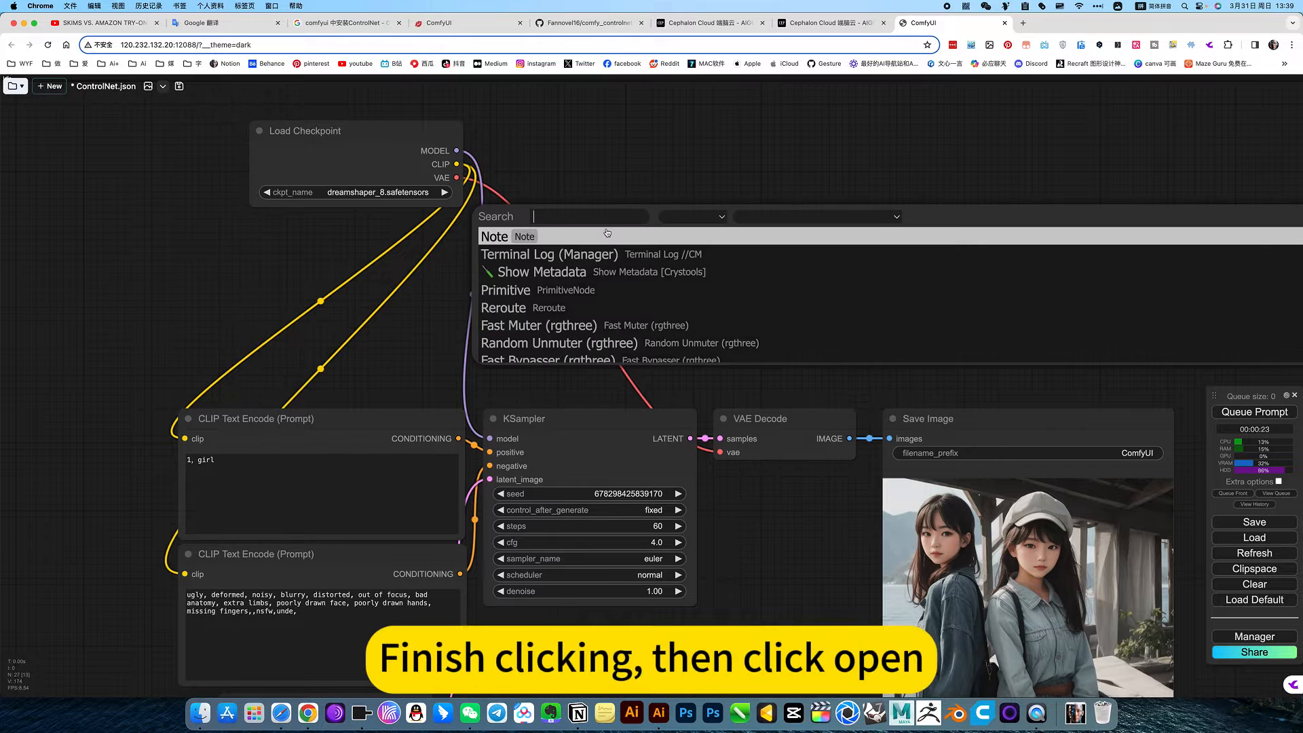
{"action": "type", "text": "lora"}
{"action": "key", "text": "Return"}
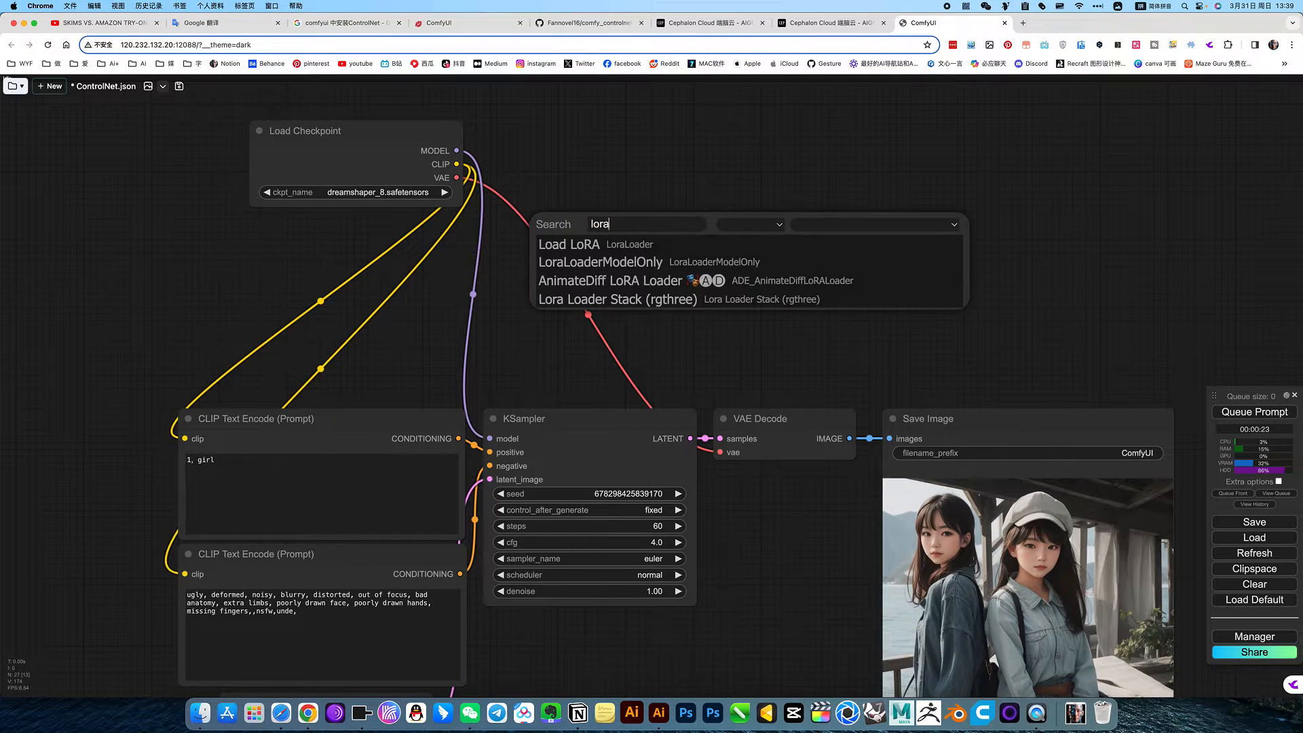
{"action": "left_click", "coordinate": [606, 241]}
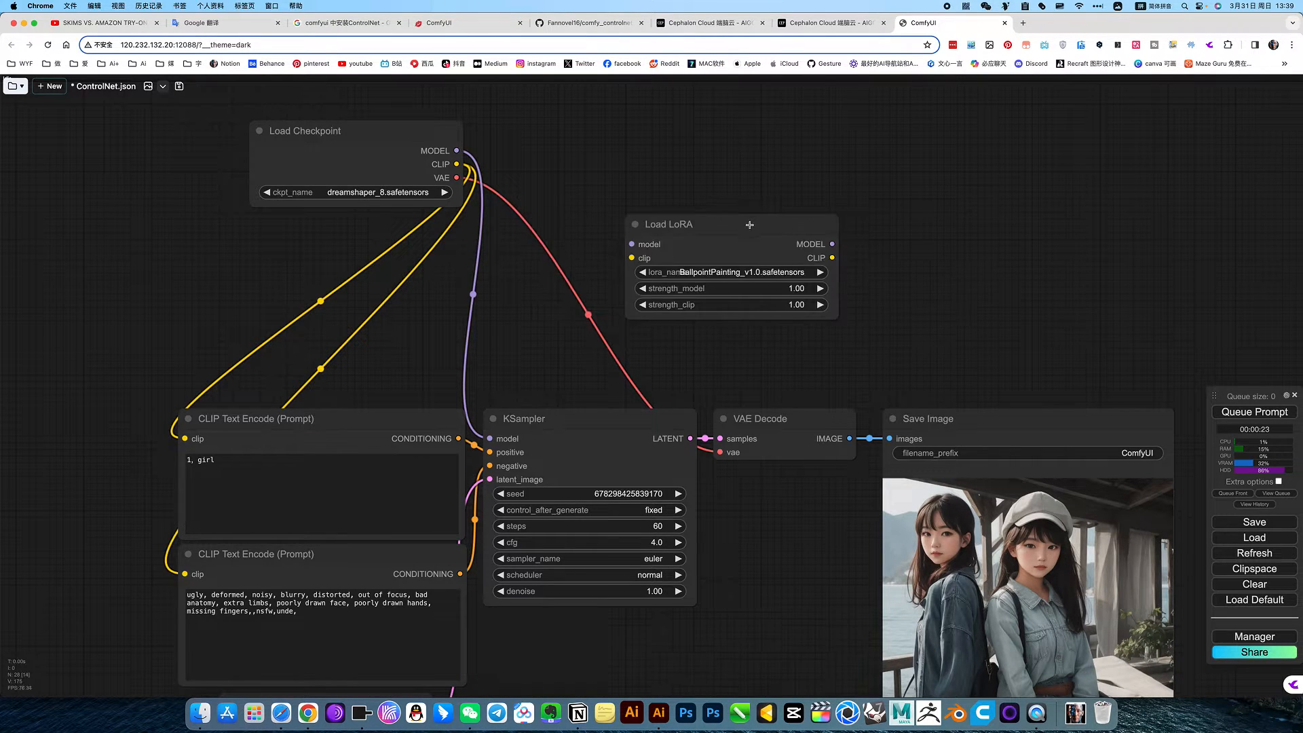
Step: Place the Load LoRA node beneath Load Checkpoint and route the model connection through it to the KSampler
{"action": "left_click_drag", "start_coordinate": [751, 233], "coordinate": [338, 224]}
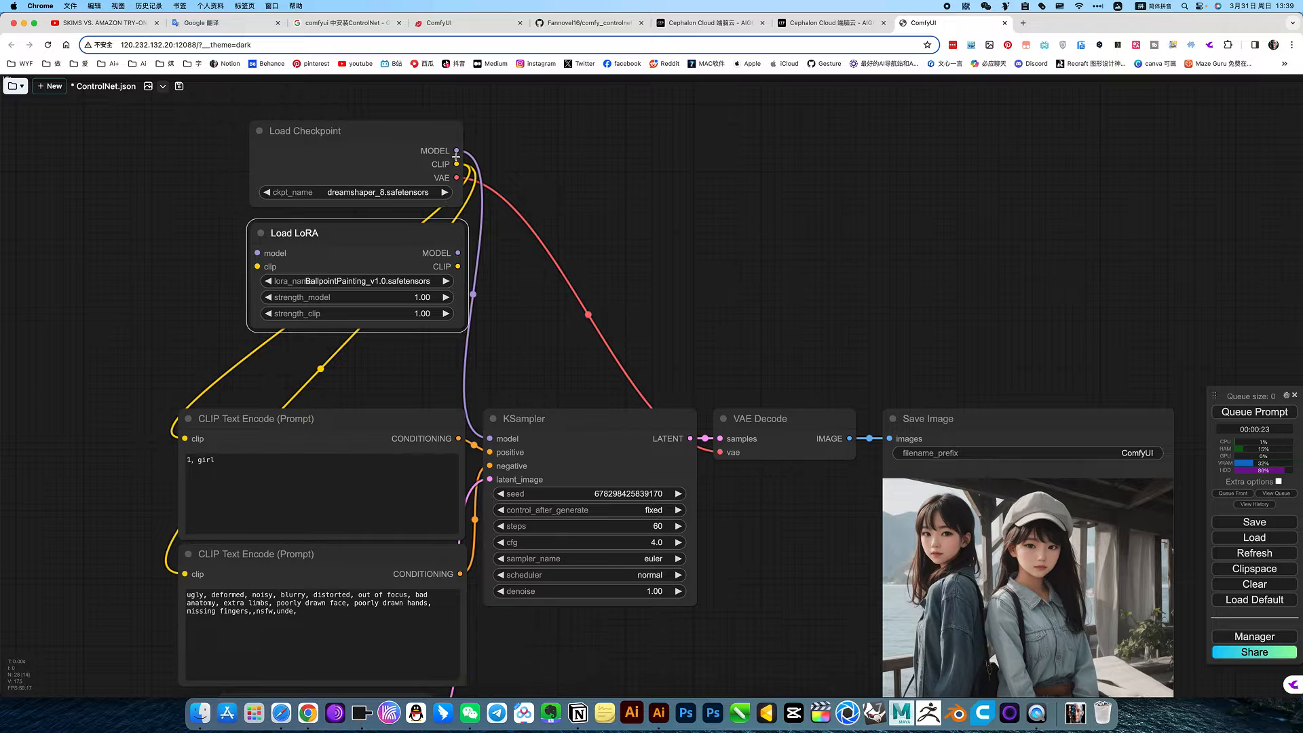
{"action": "left_click_drag", "start_coordinate": [456, 151], "coordinate": [257, 253]}
{"action": "left_click_drag", "start_coordinate": [459, 251], "coordinate": [490, 439]}
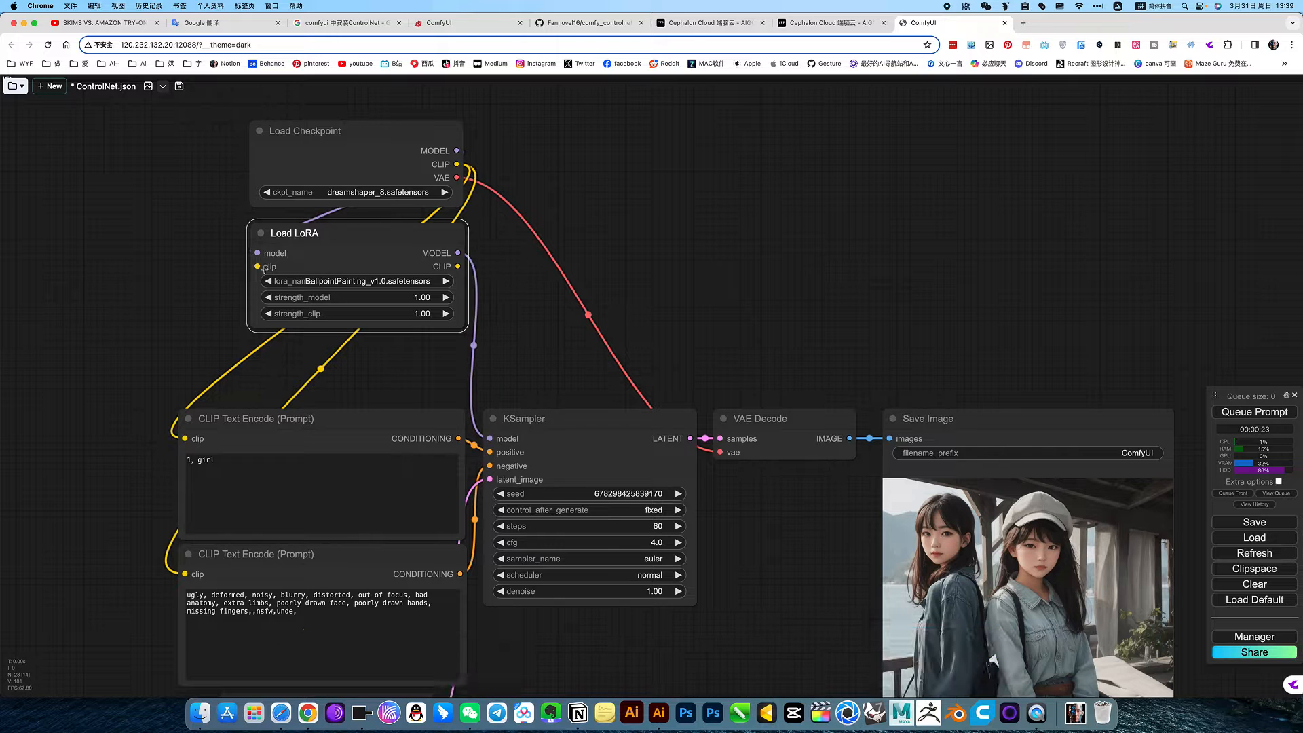
Step: Connect Load Checkpoint's CLIP output to Load LoRA's clip input, and Load LoRA's CLIP output to the positive prompt node
{"action": "scroll", "coordinate": [263, 270], "scroll_direction": "up", "scroll_amount": 1}
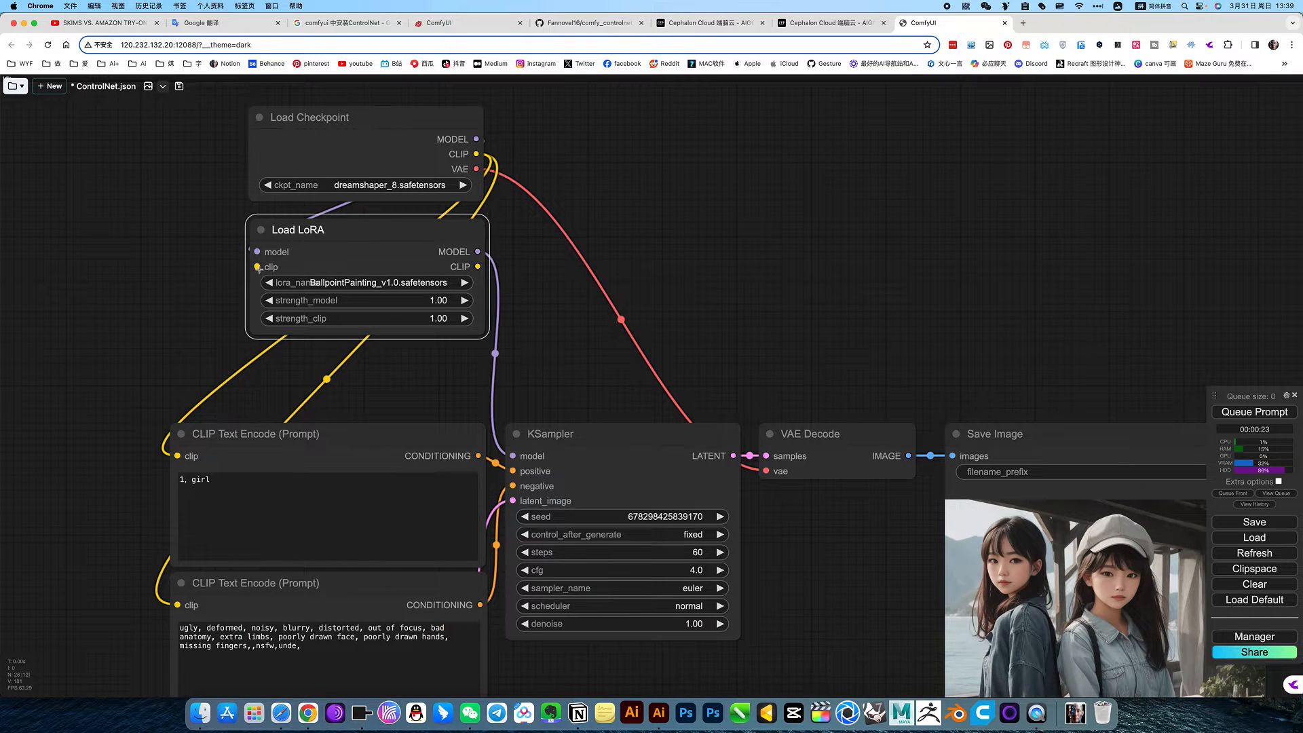
{"action": "scroll", "coordinate": [261, 268], "scroll_direction": "up", "scroll_amount": 3}
{"action": "scroll", "coordinate": [376, 394], "scroll_direction": "down", "scroll_amount": 5}
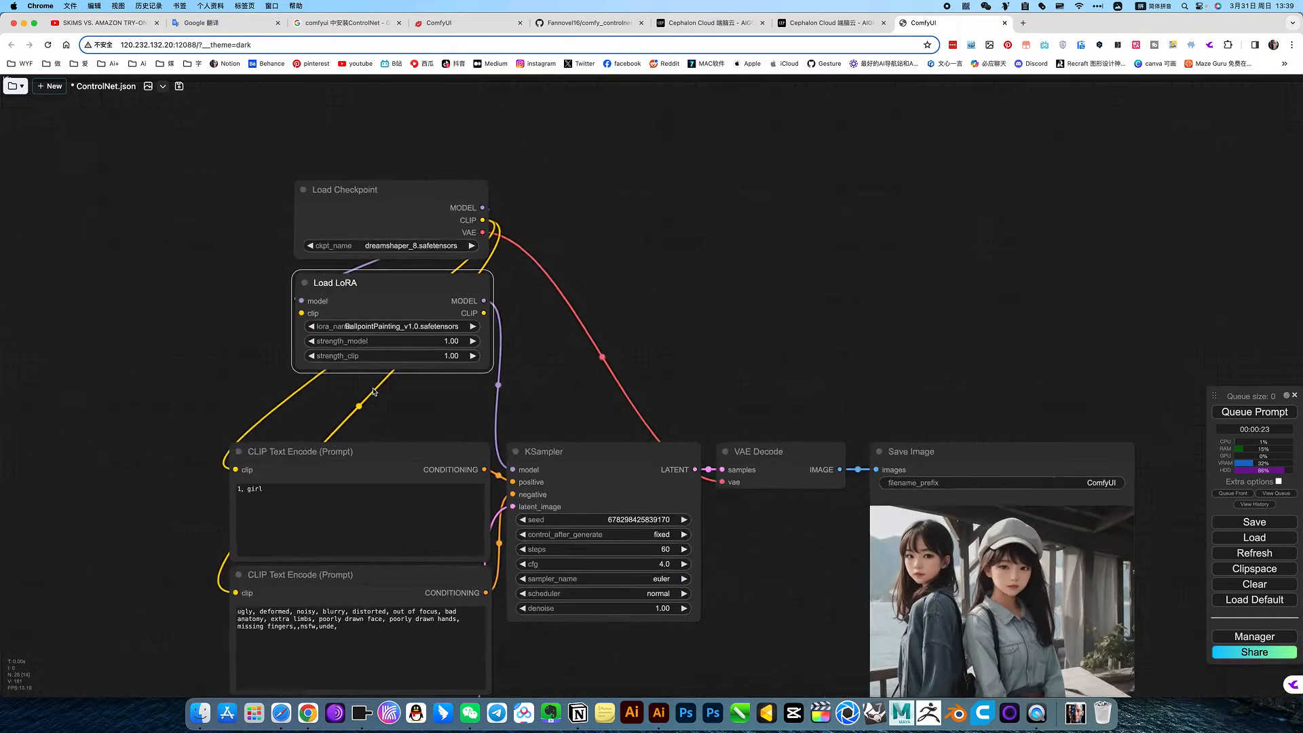
{"action": "left_click_drag", "start_coordinate": [408, 405], "coordinate": [445, 414]}
{"action": "scroll", "coordinate": [435, 419], "scroll_direction": "up", "scroll_amount": 3}
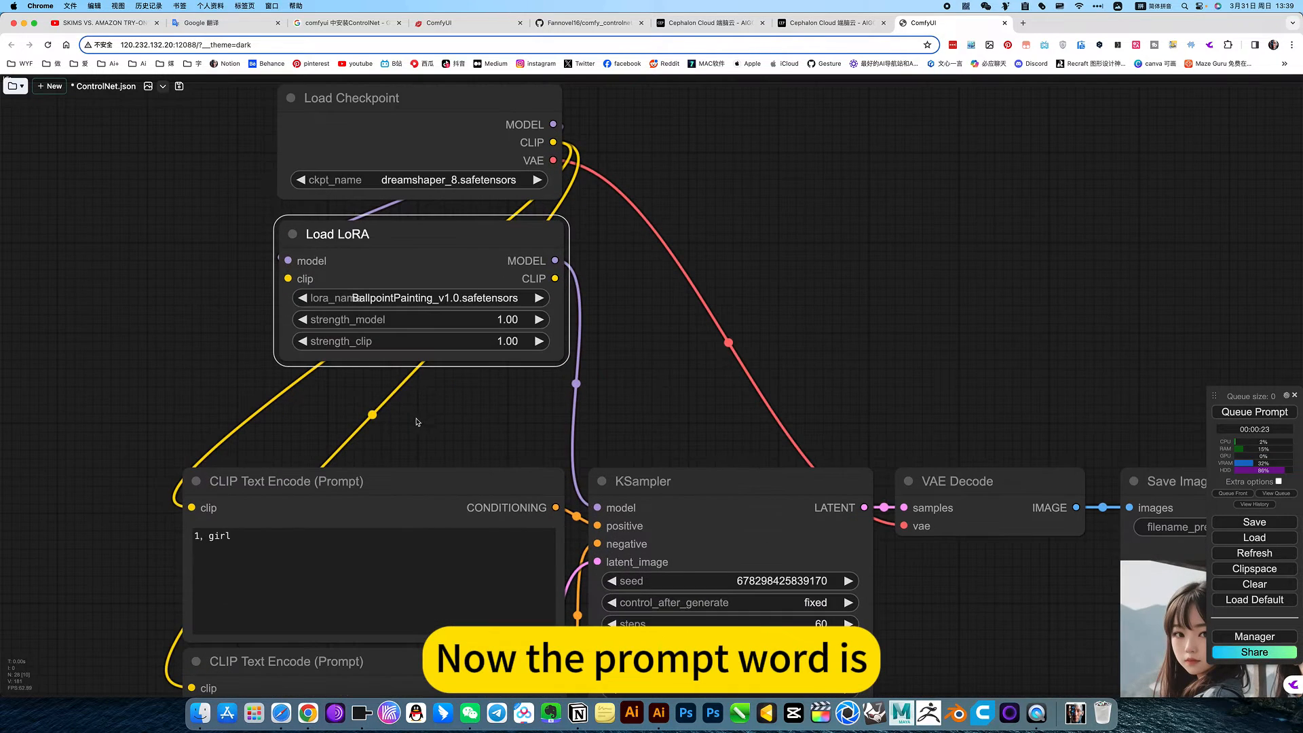
{"action": "left_click_drag", "start_coordinate": [205, 505], "coordinate": [288, 289]}
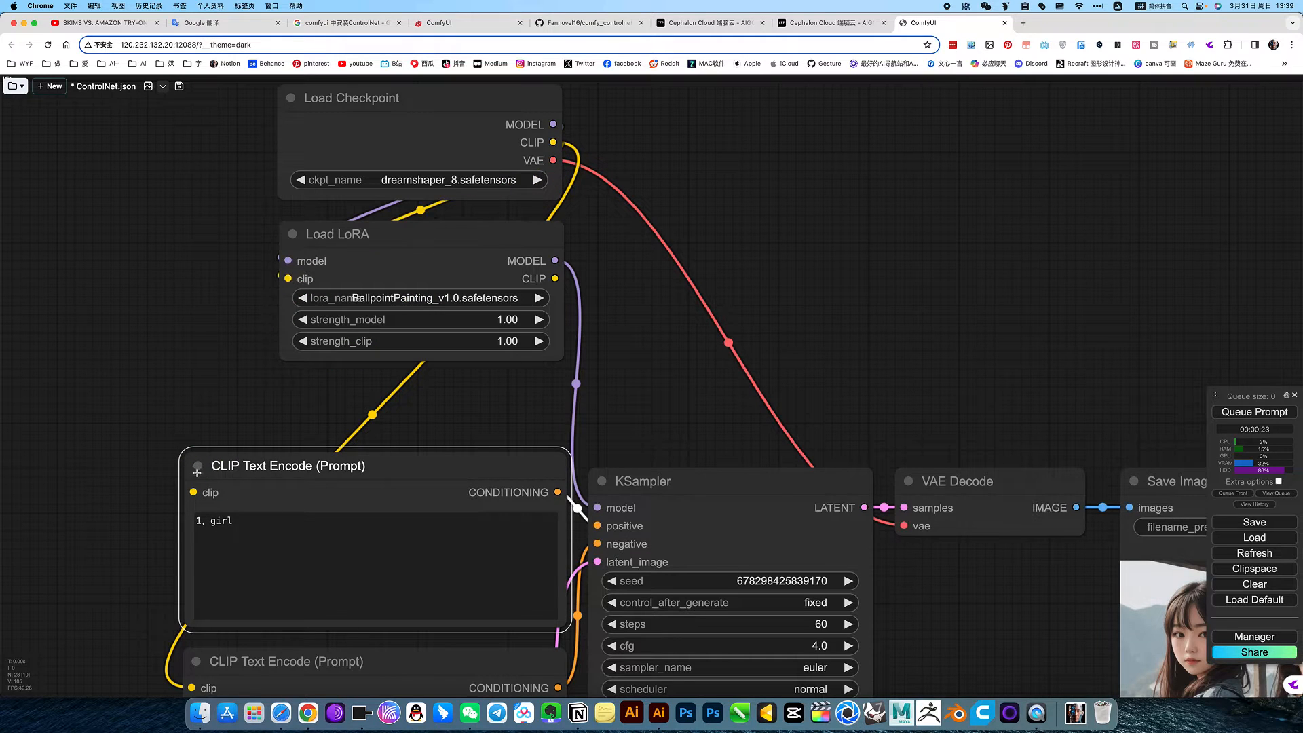
{"action": "left_click_drag", "start_coordinate": [185, 493], "coordinate": [291, 281]}
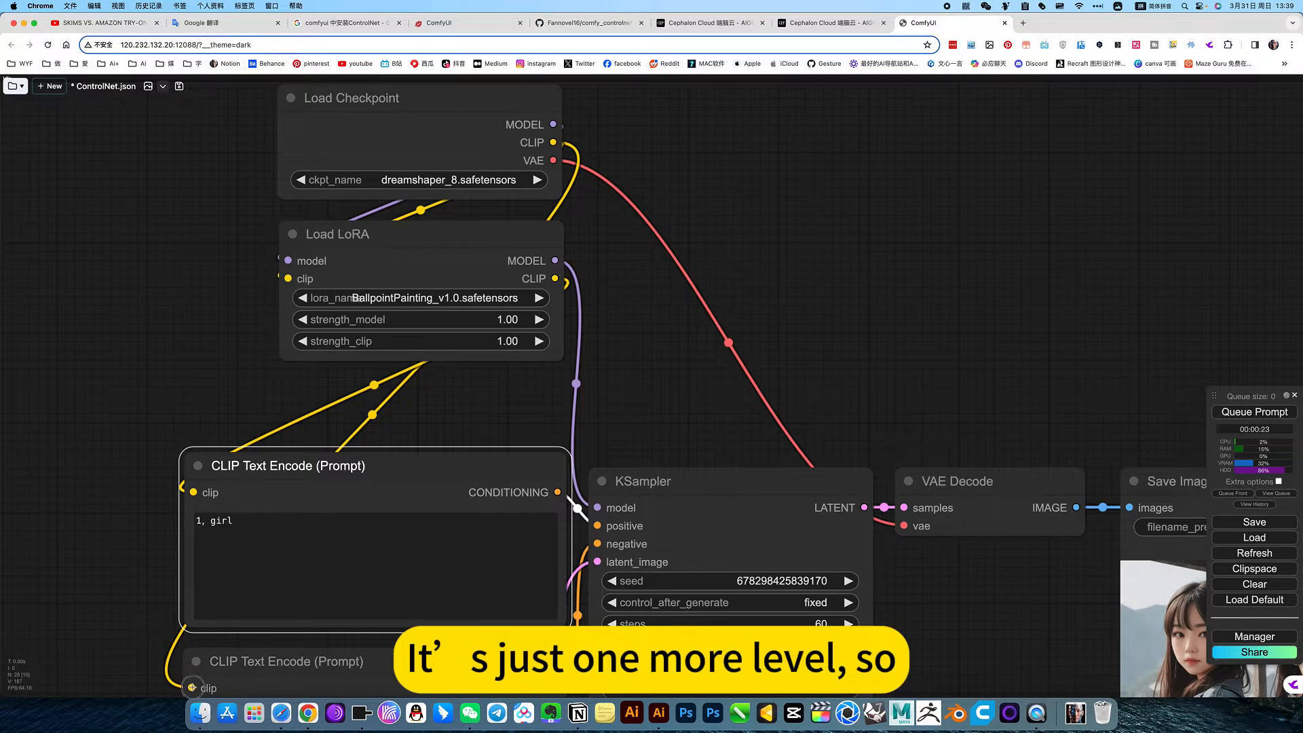
Step: Connect Load LoRA's CLIP output to the clip input of the negative prompt node
{"action": "left_click_drag", "start_coordinate": [193, 687], "coordinate": [288, 279]}
{"action": "scroll", "coordinate": [214, 665], "scroll_direction": "up", "scroll_amount": 1}
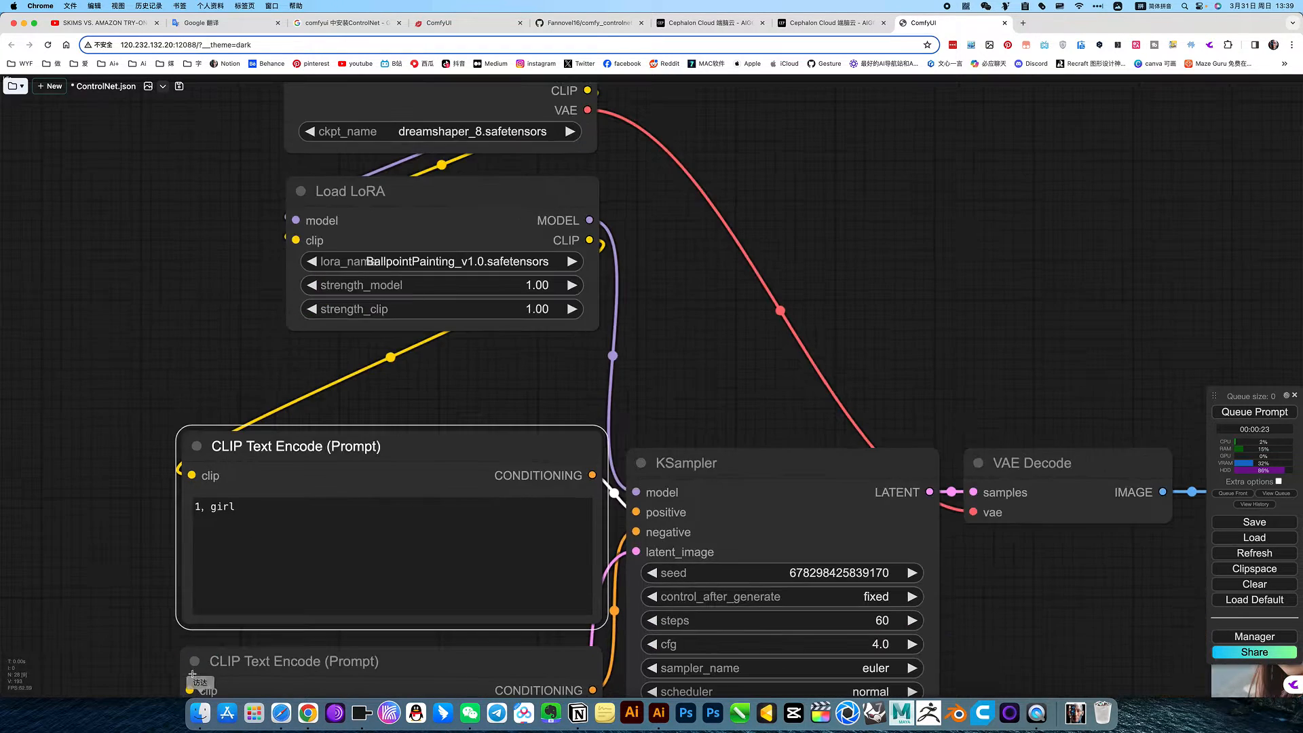
{"action": "scroll", "coordinate": [190, 691], "scroll_direction": "down", "scroll_amount": 2}
{"action": "left_click_drag", "start_coordinate": [190, 690], "coordinate": [288, 320]}
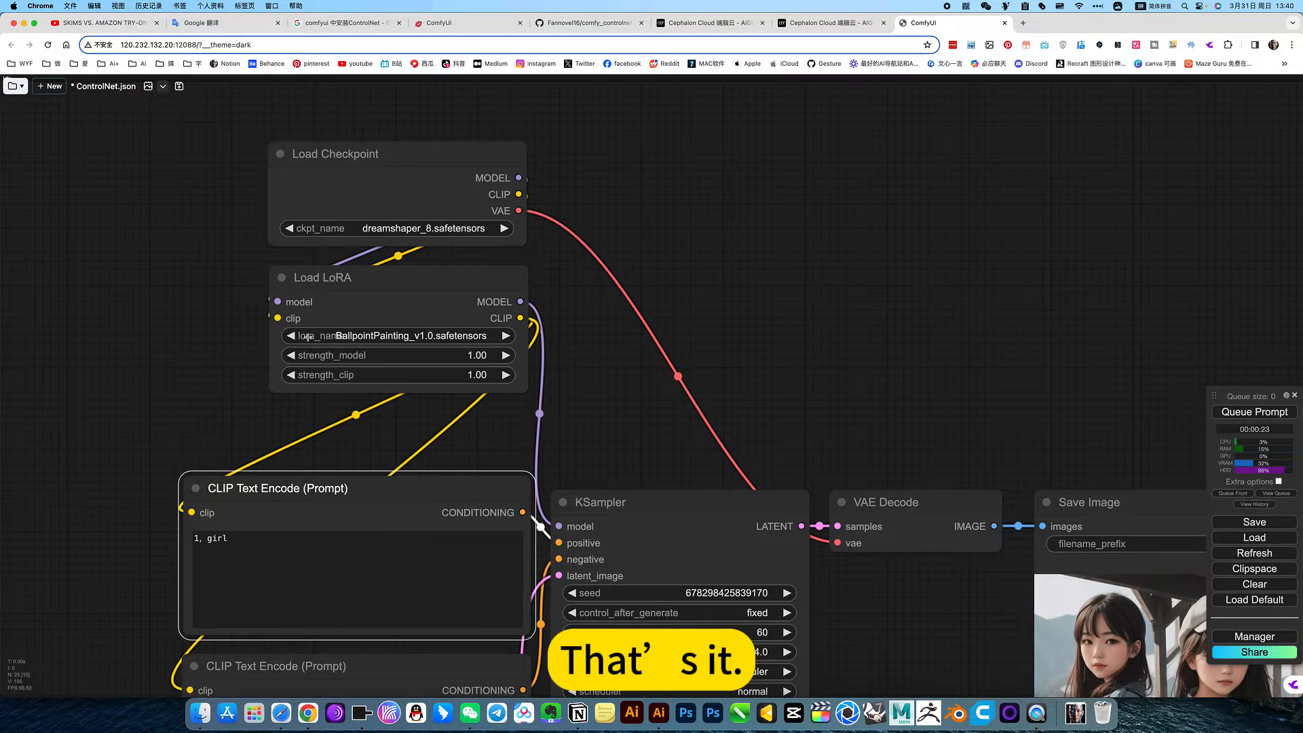
{"action": "left_click", "coordinate": [608, 407]}
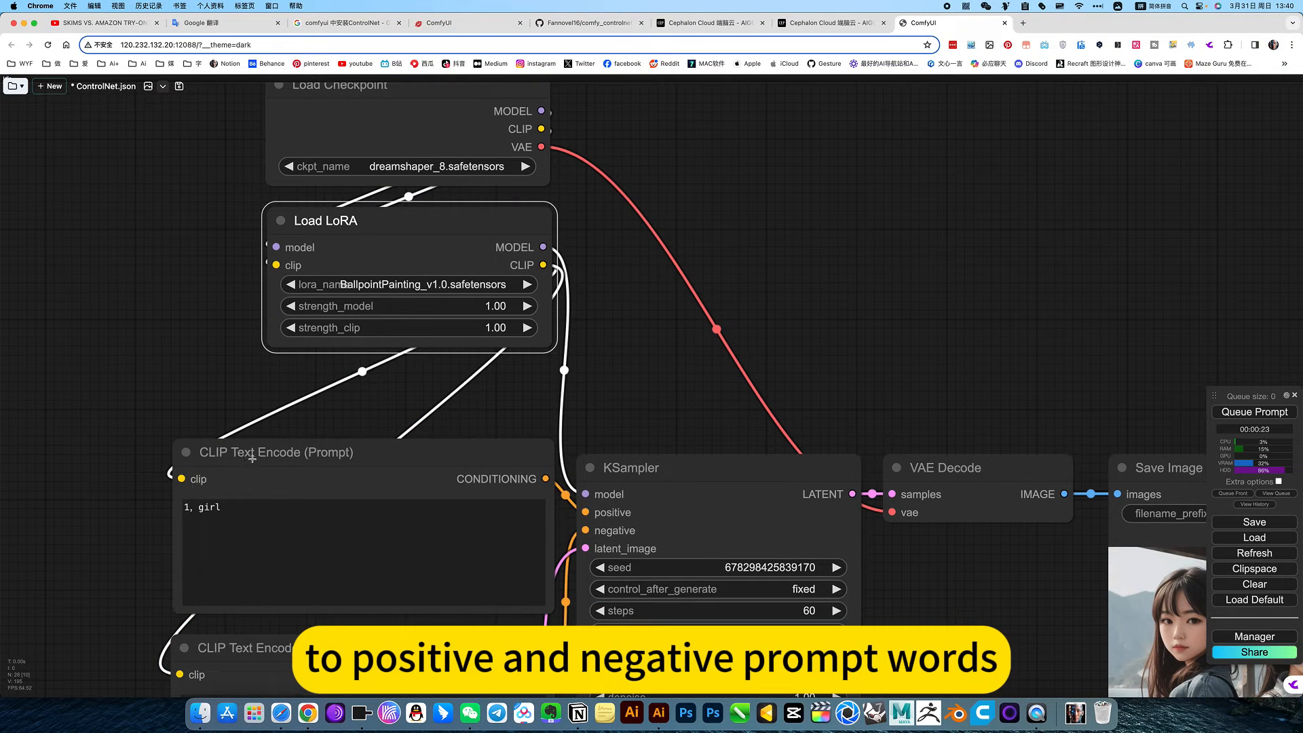
{"action": "left_click", "coordinate": [252, 459]}
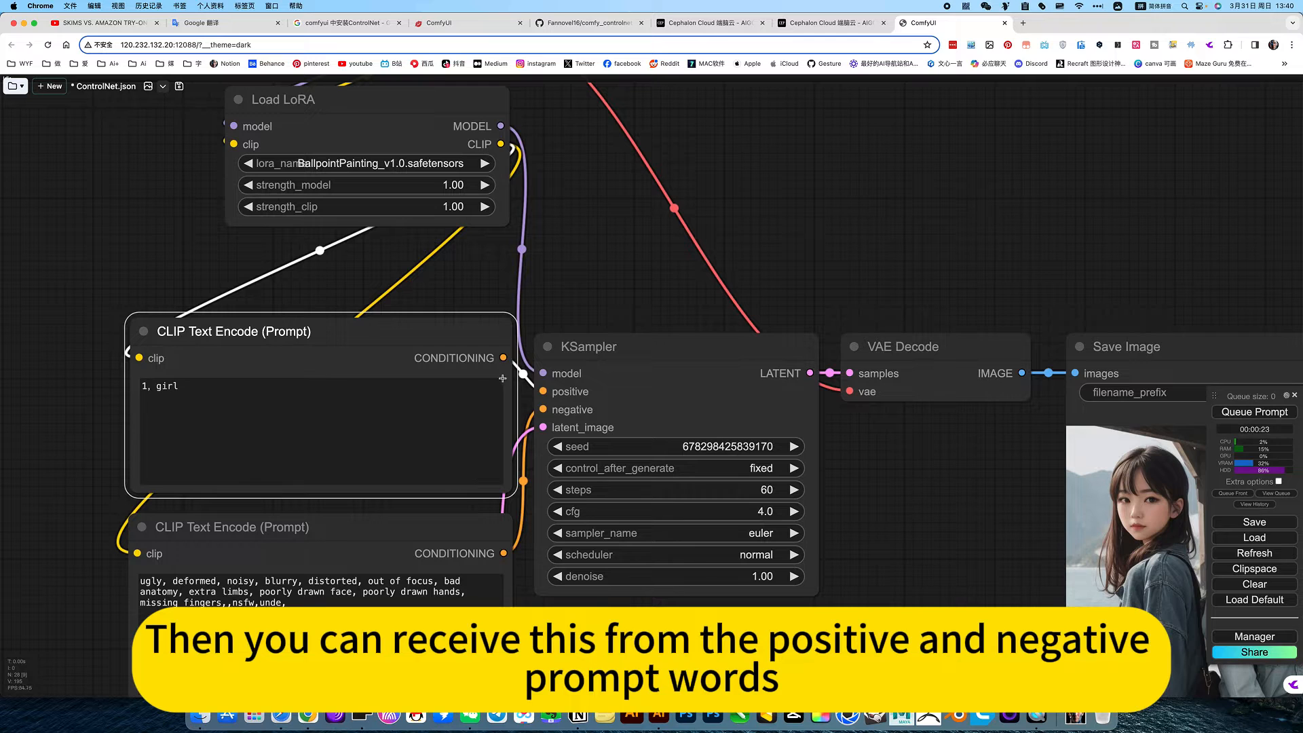
{"action": "left_click_drag", "start_coordinate": [506, 358], "coordinate": [563, 391]}
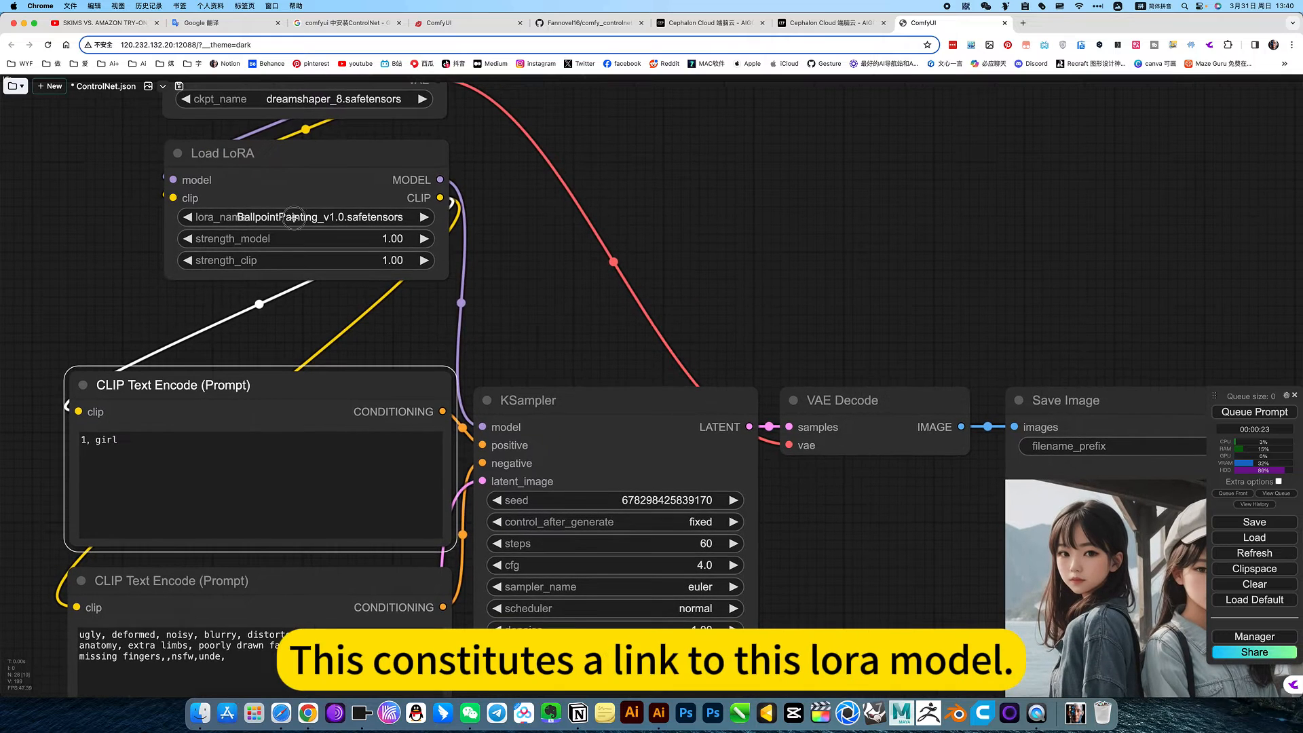
Step: Set the Load LoRA node's model to blindbox_v1_mix.safetensors and queue the prompt to generate an image
{"action": "left_click", "coordinate": [294, 217]}
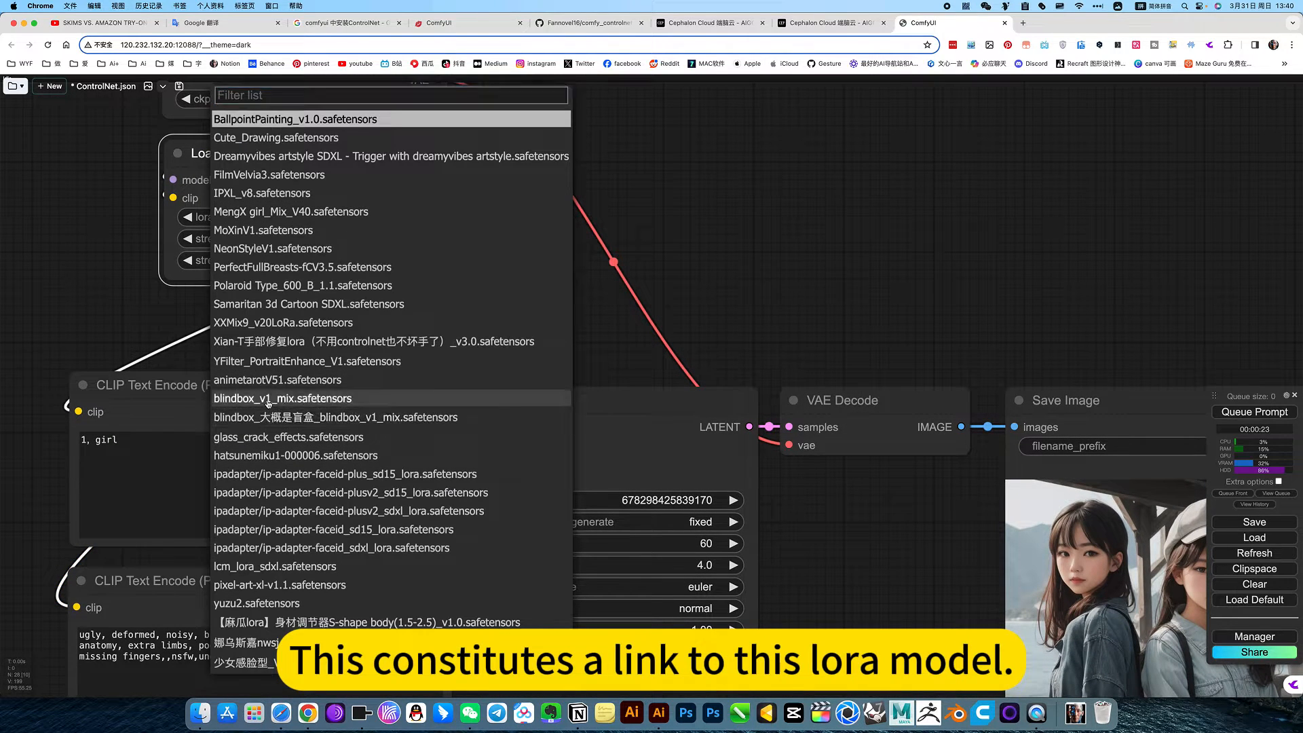
{"action": "left_click", "coordinate": [269, 399]}
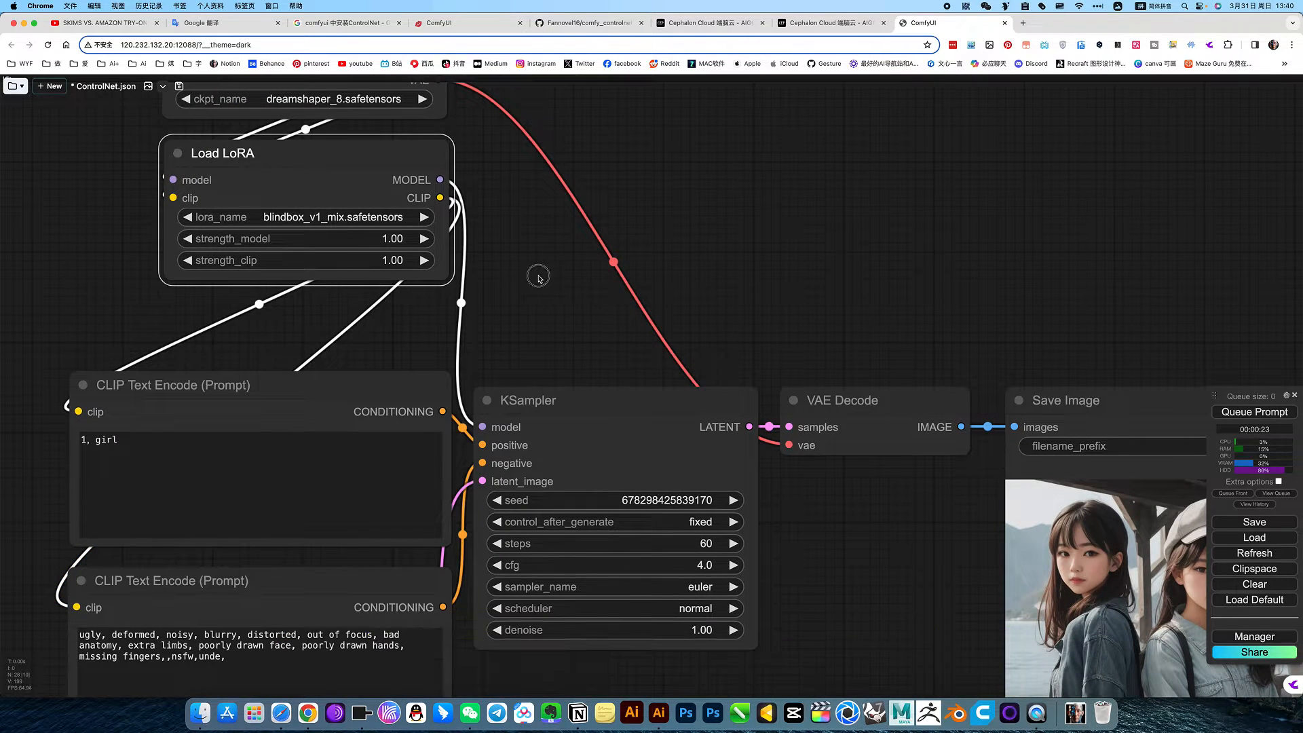
{"action": "scroll", "coordinate": [445, 290], "scroll_direction": "up", "scroll_amount": 2}
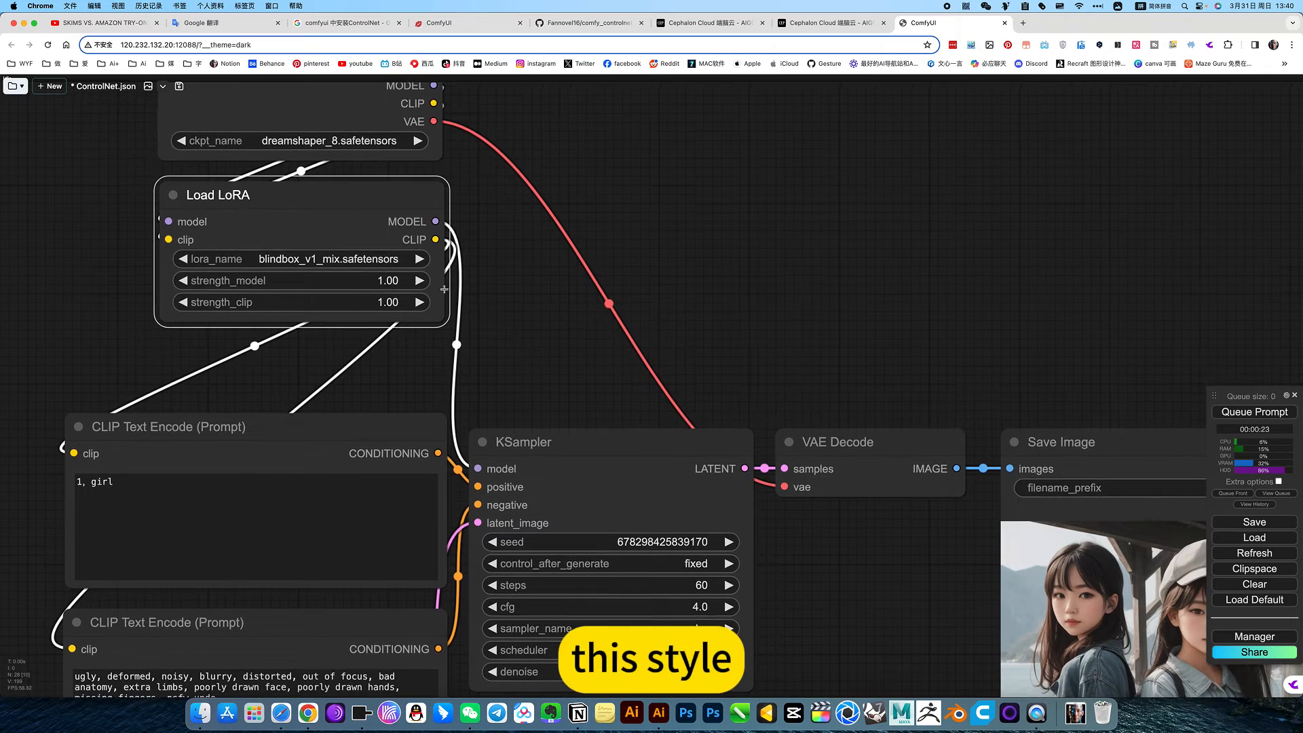
{"action": "left_click", "coordinate": [1270, 410]}
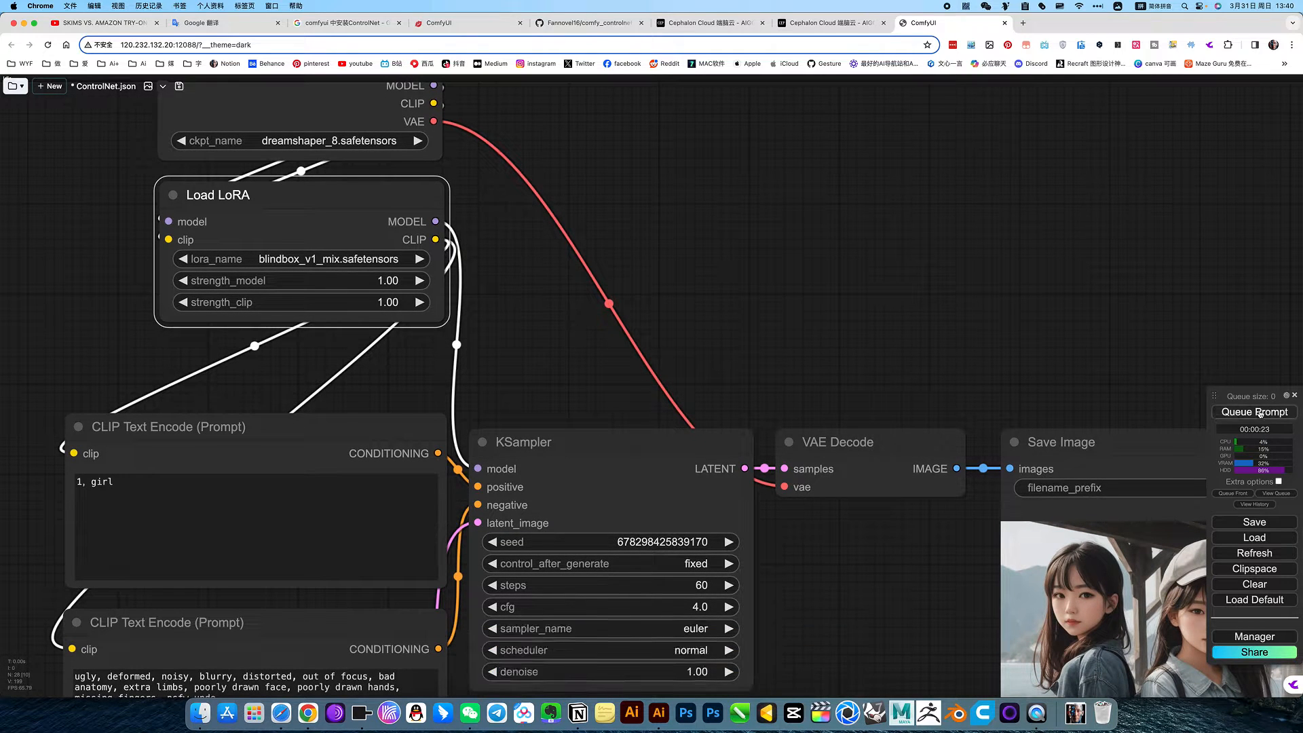
{"action": "left_click", "coordinate": [686, 440]}
{"action": "scroll", "coordinate": [819, 522], "scroll_direction": "down", "scroll_amount": 8}
{"action": "scroll", "coordinate": [819, 522], "scroll_direction": "up", "scroll_amount": 6}
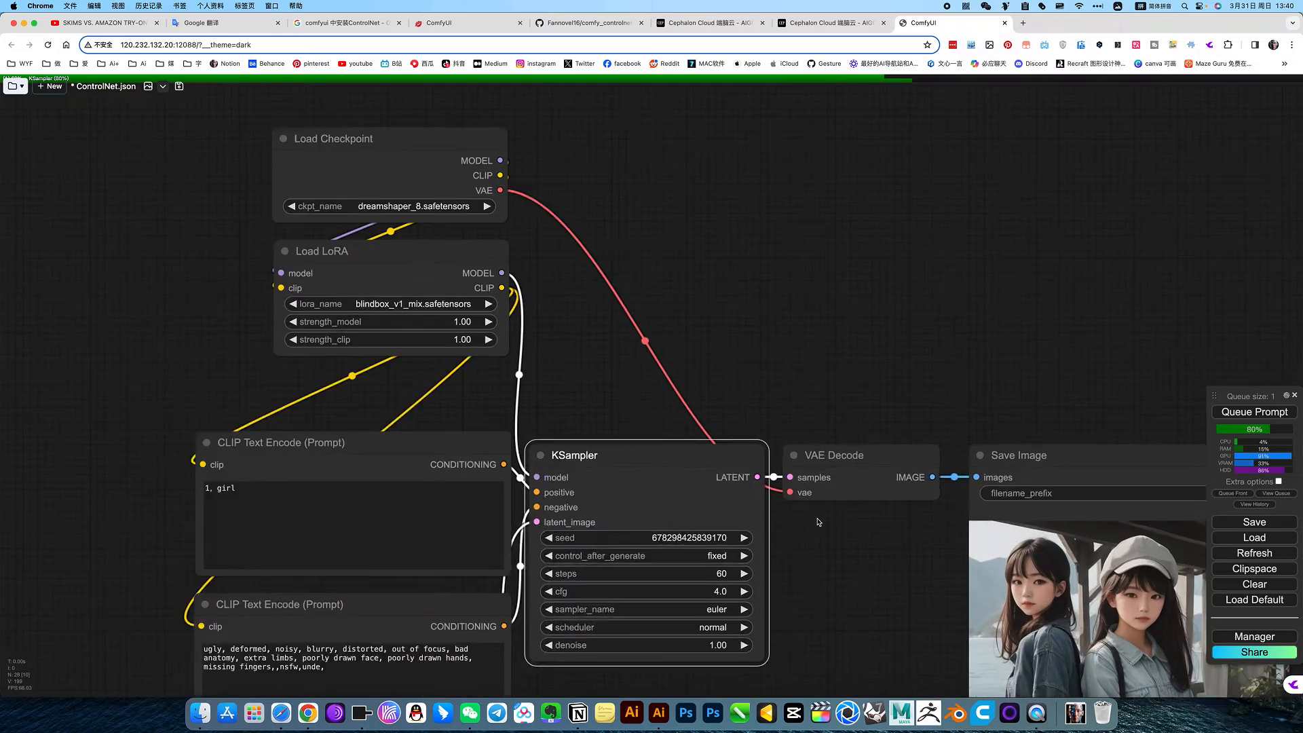
{"action": "scroll", "coordinate": [819, 522], "scroll_direction": "down", "scroll_amount": 1}
{"action": "left_click_drag", "start_coordinate": [821, 525], "coordinate": [723, 354]}
{"action": "scroll", "coordinate": [730, 381], "scroll_direction": "up", "scroll_amount": 4}
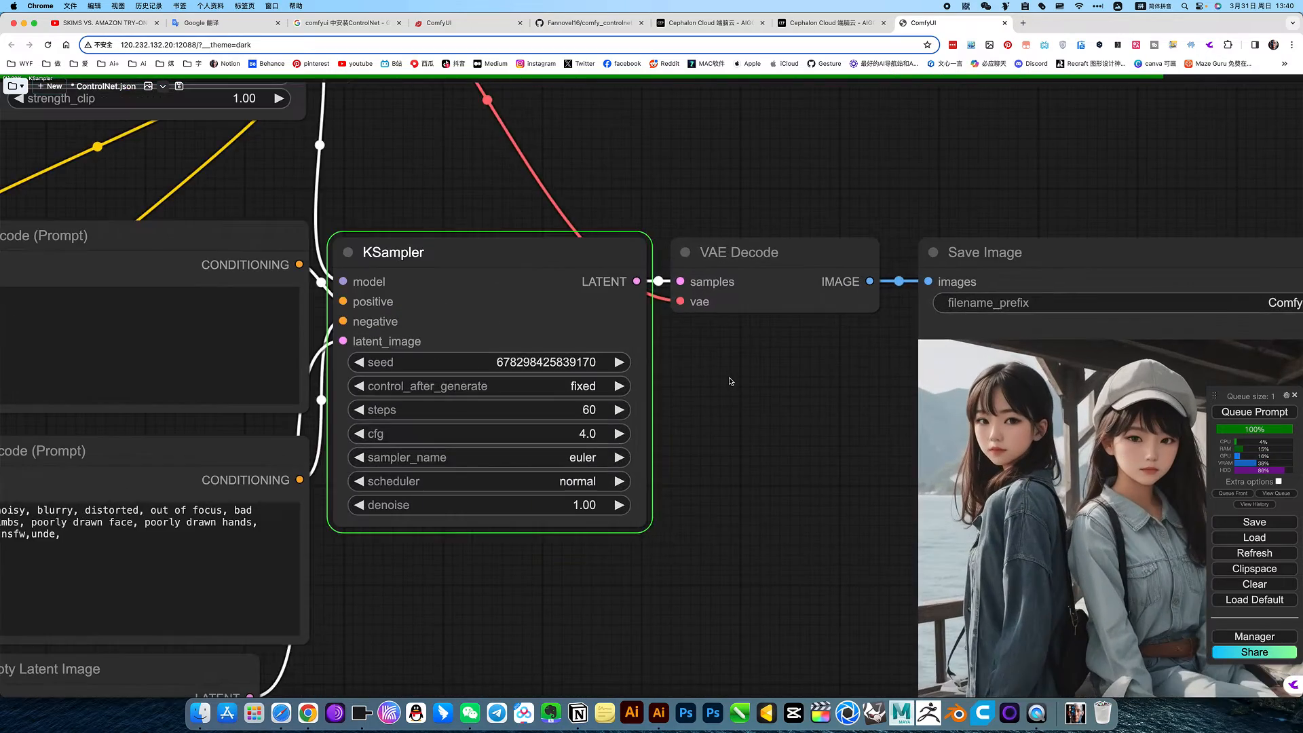
{"action": "scroll", "coordinate": [730, 380], "scroll_direction": "down", "scroll_amount": 5}
{"action": "left_click_drag", "start_coordinate": [701, 409], "coordinate": [662, 435]}
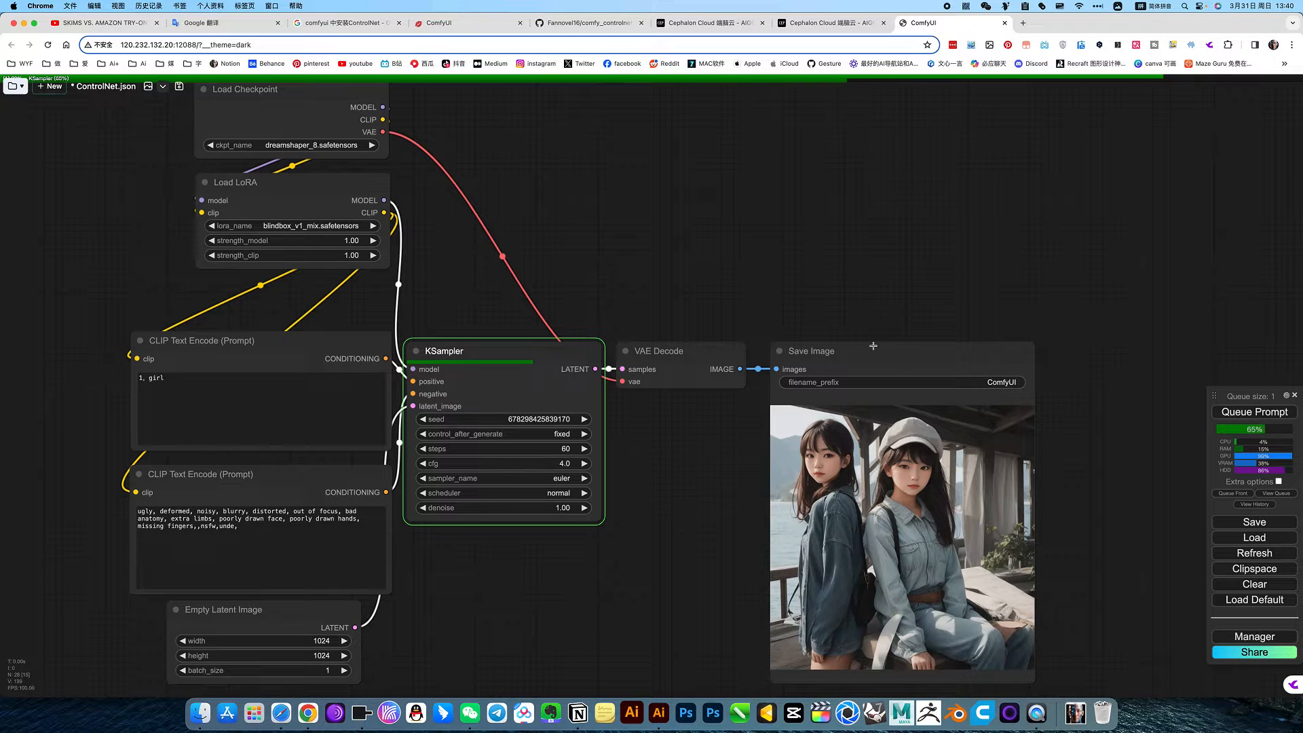
Step: Spread out the Save Image, VAE Decode and KSampler nodes to leave more room between them and the prompt nodes
{"action": "left_click_drag", "start_coordinate": [875, 347], "coordinate": [1019, 323]}
{"action": "left_click_drag", "start_coordinate": [708, 349], "coordinate": [861, 333]}
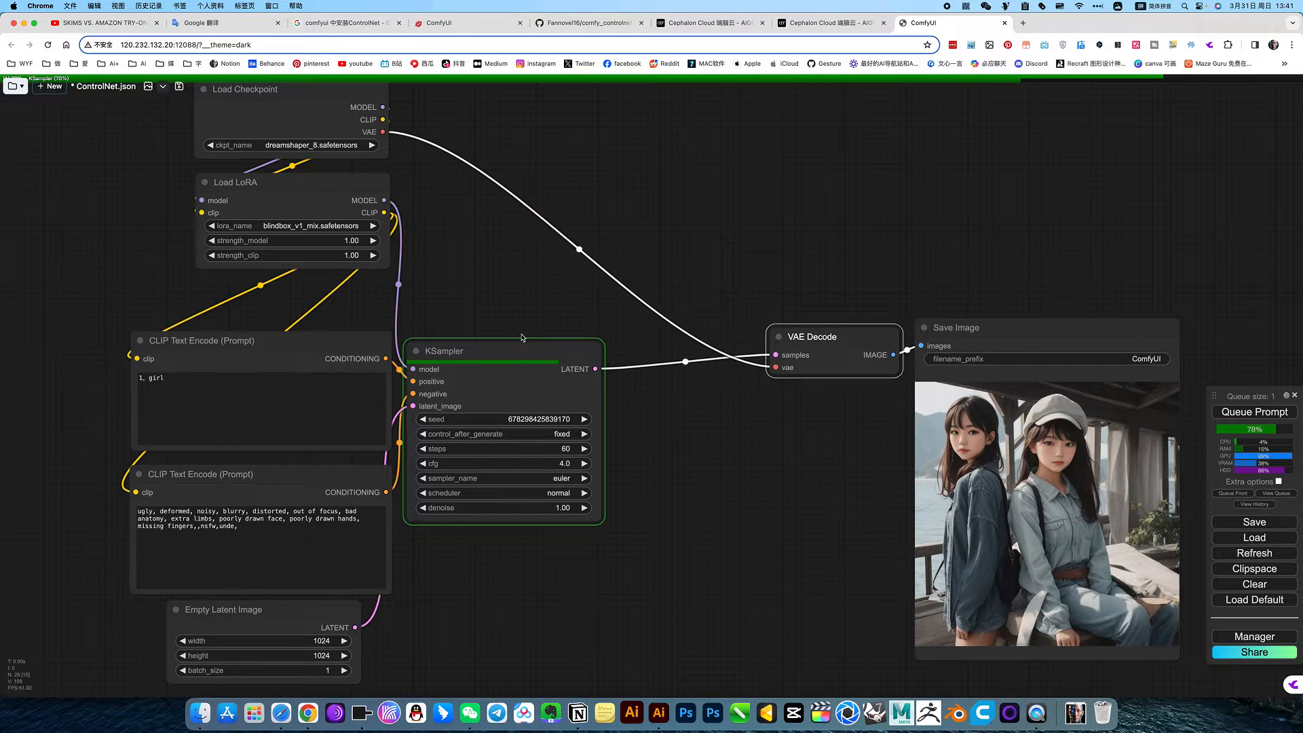
{"action": "left_click_drag", "start_coordinate": [534, 346], "coordinate": [680, 338]}
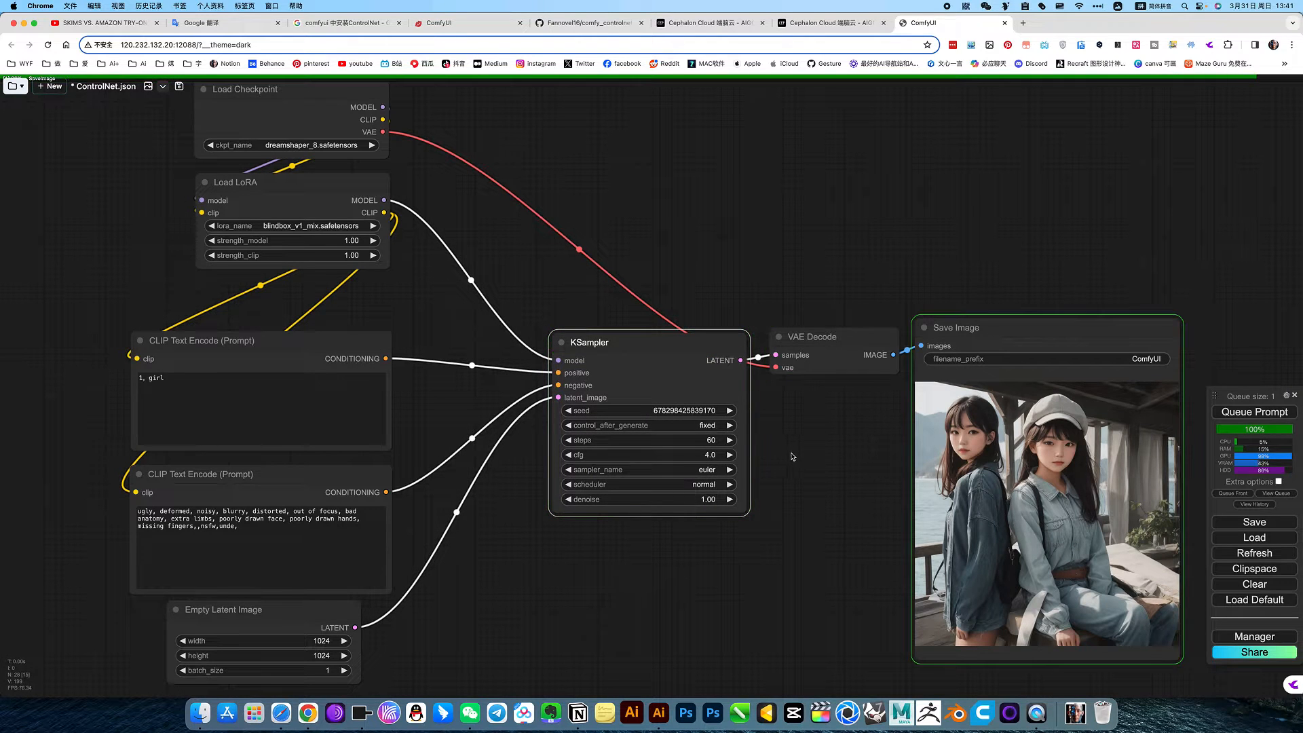
{"action": "left_click_drag", "start_coordinate": [795, 458], "coordinate": [748, 448]}
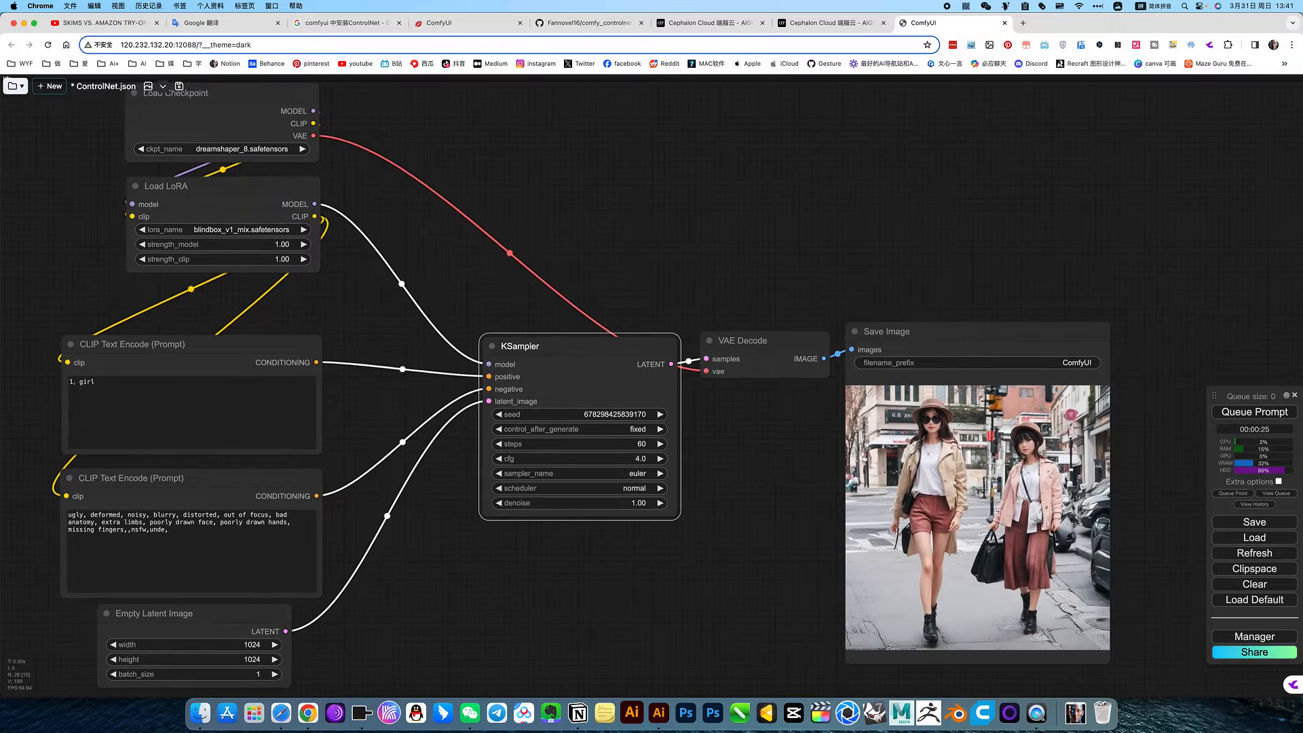
Step: Check the generated image's style, and bypass the Load LoRA node
{"action": "scroll", "coordinate": [993, 437], "scroll_direction": "up", "scroll_amount": 12}
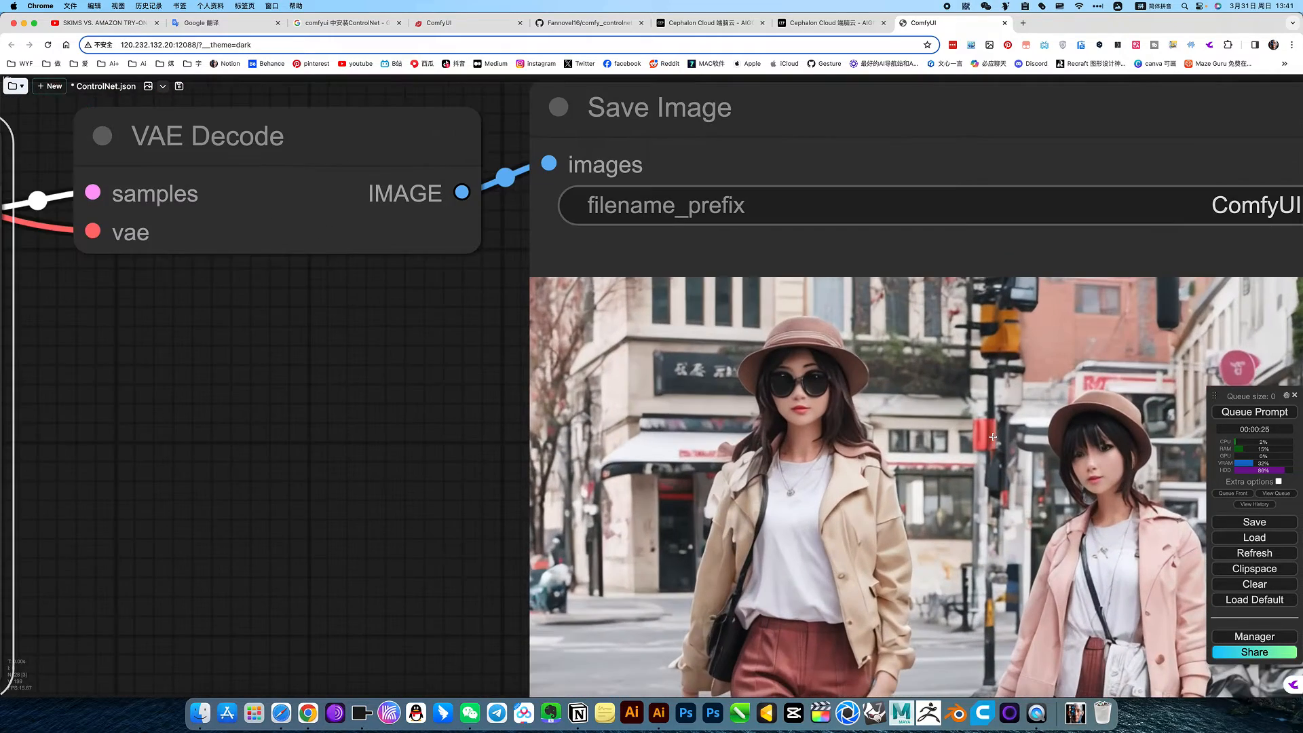
{"action": "scroll", "coordinate": [993, 437], "scroll_direction": "down", "scroll_amount": 8}
{"action": "scroll", "coordinate": [993, 436], "scroll_direction": "up", "scroll_amount": 3}
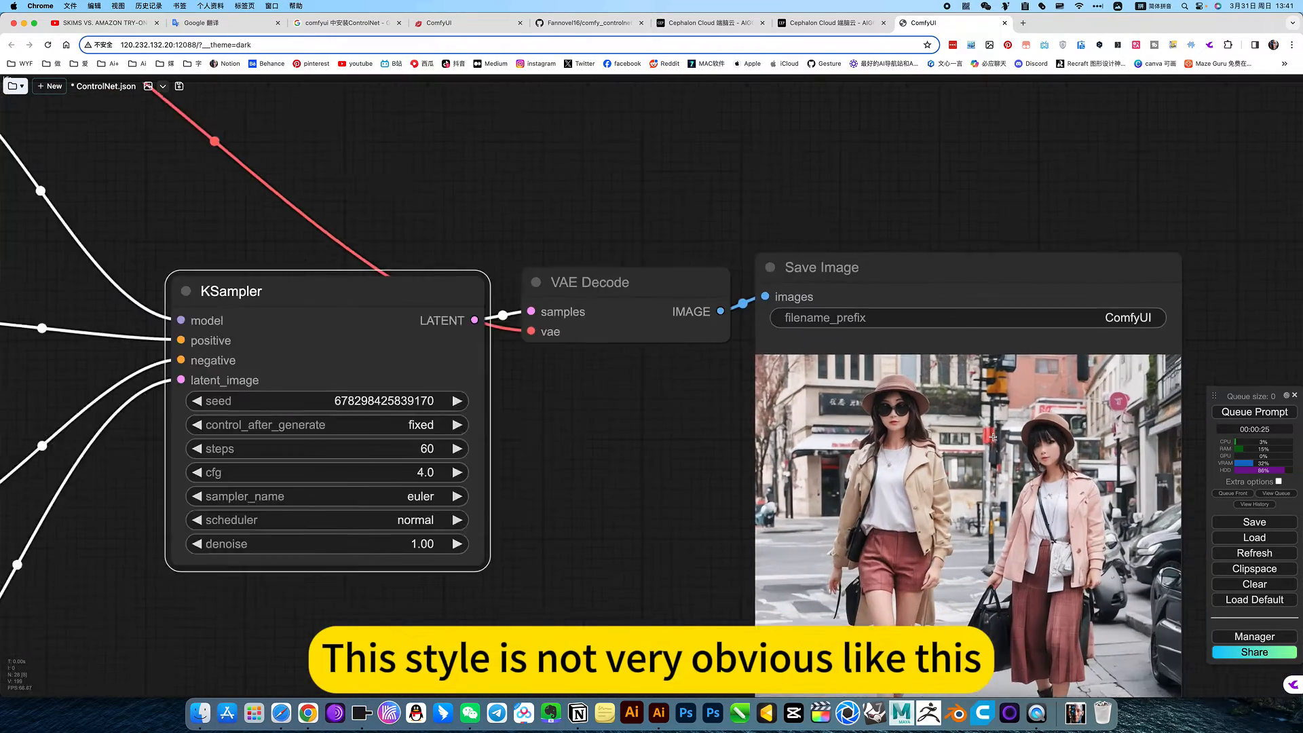
{"action": "scroll", "coordinate": [993, 436], "scroll_direction": "down", "scroll_amount": 5}
{"action": "left_click_drag", "start_coordinate": [640, 292], "coordinate": [916, 390]}
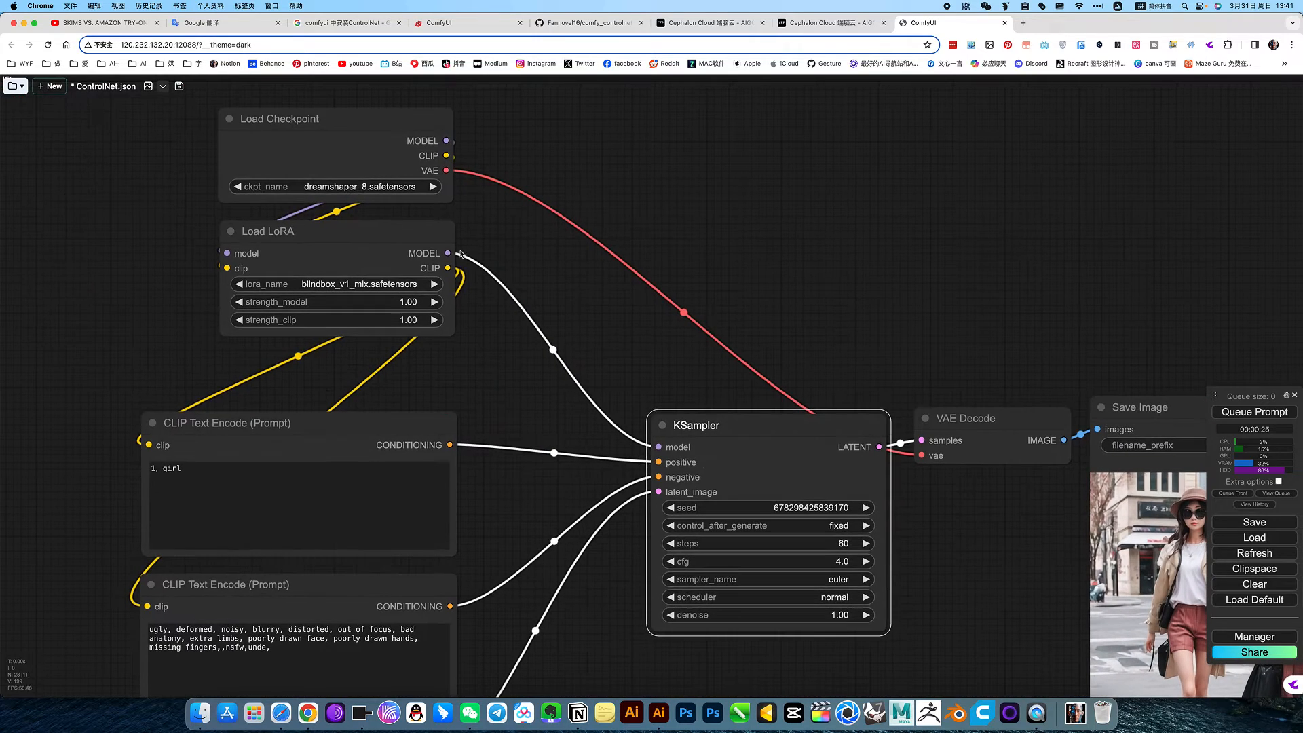
{"action": "left_click", "coordinate": [366, 239]}
{"action": "right_click", "coordinate": [386, 241]}
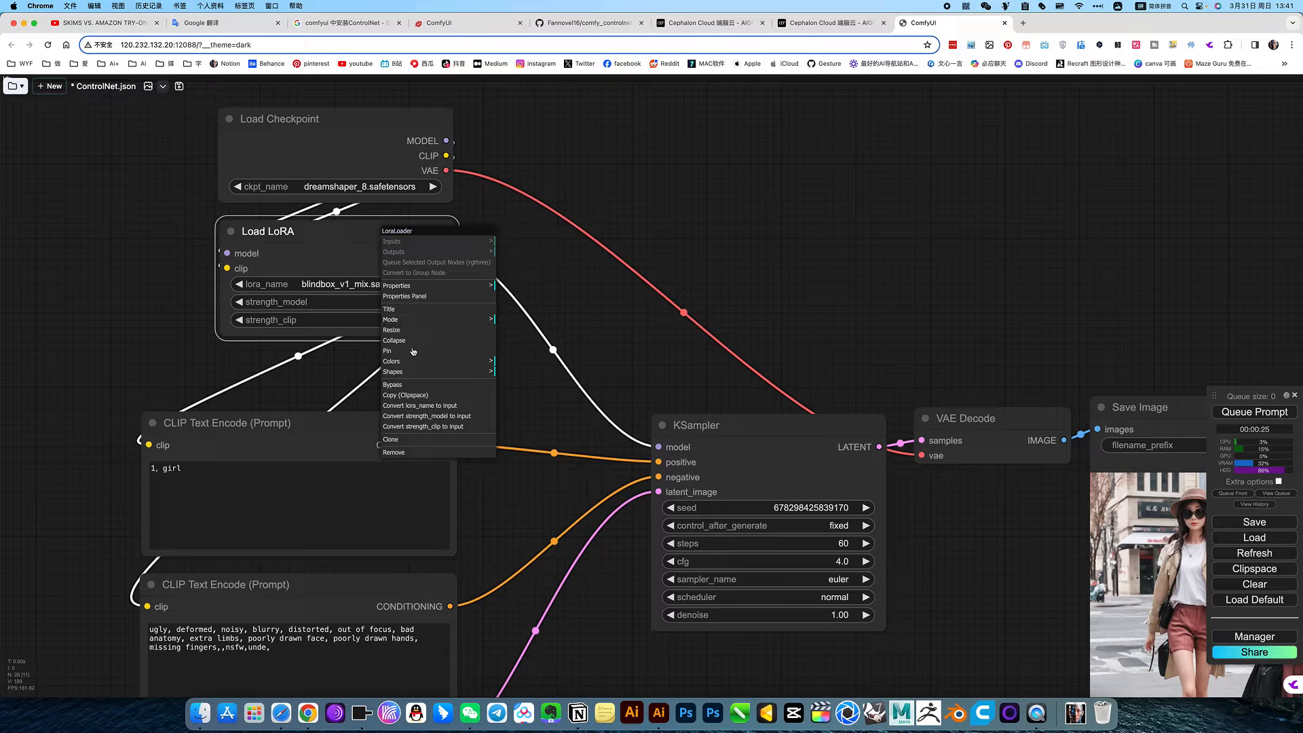
{"action": "left_click", "coordinate": [405, 288]}
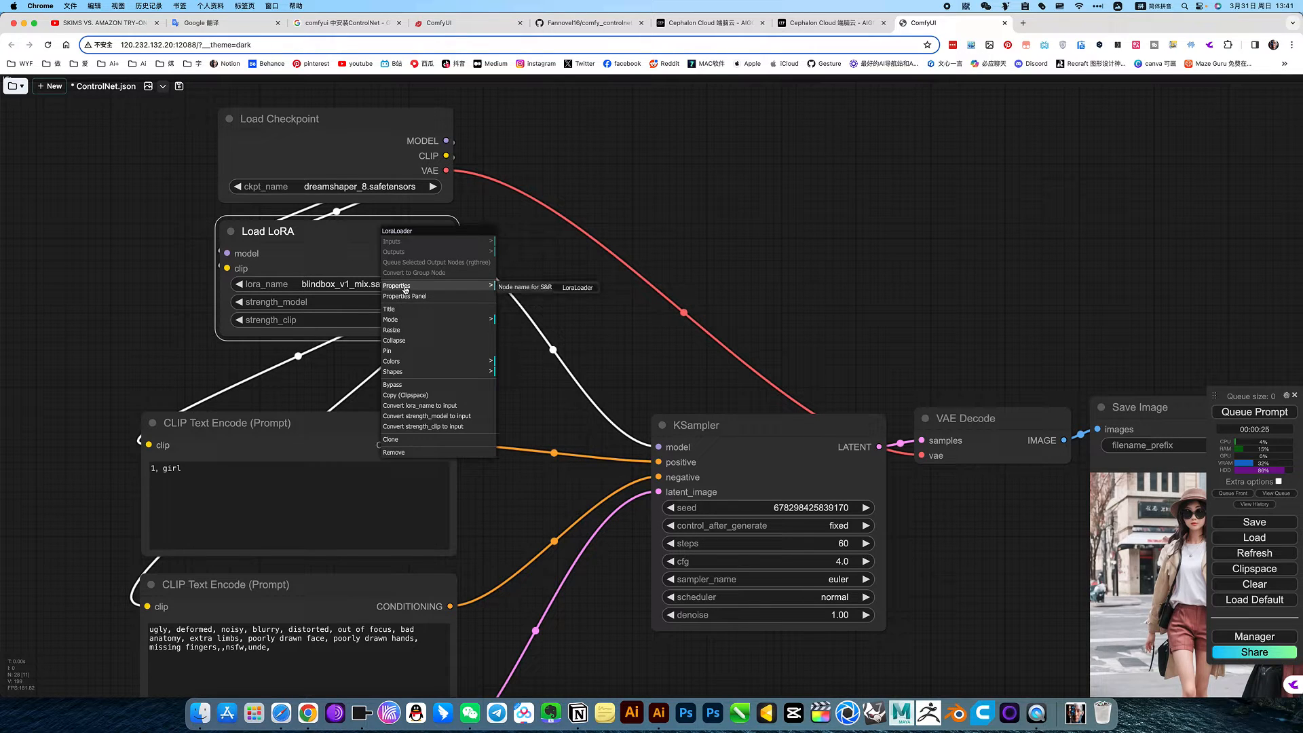
{"action": "left_click", "coordinate": [397, 385]}
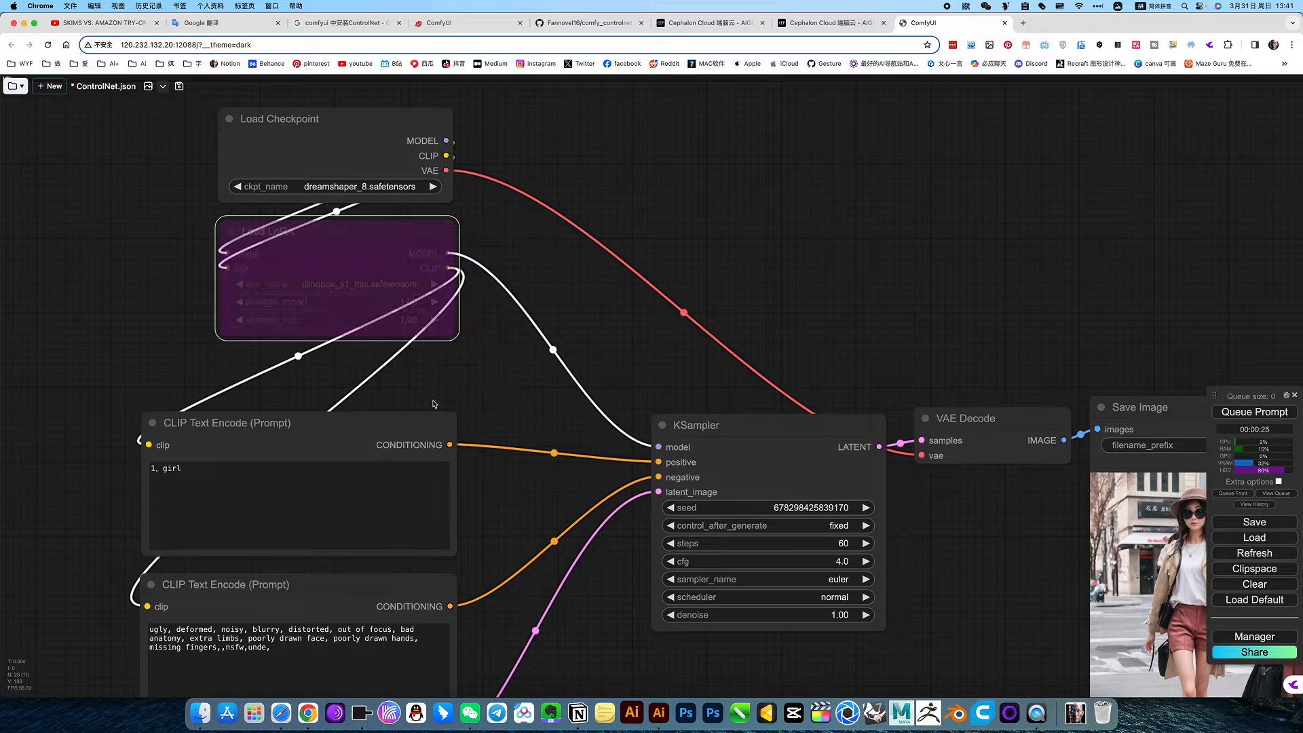
Step: Switch the checkpoint to majicmixRealistic_v7.safetensors and queue the prompt with the LoRA bypassed
{"action": "left_click", "coordinate": [370, 190]}
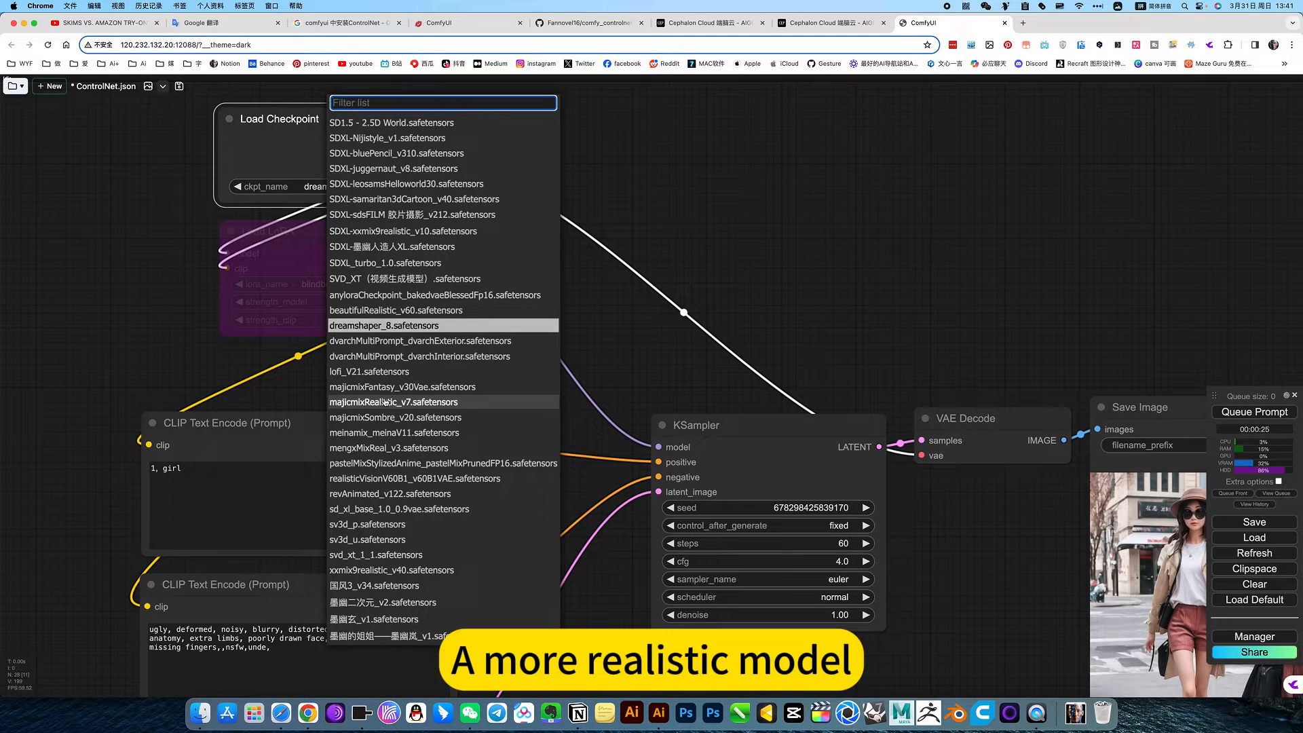
{"action": "left_click", "coordinate": [385, 402]}
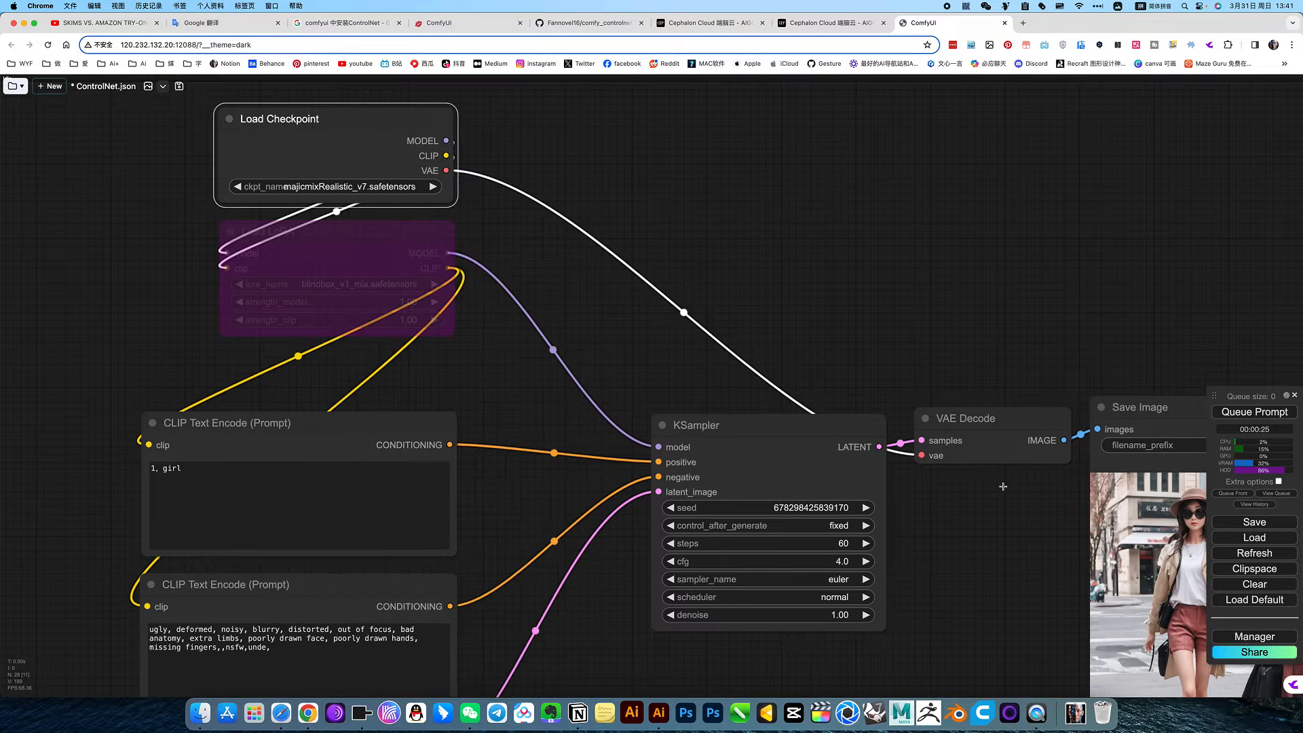
{"action": "left_click", "coordinate": [1255, 412]}
Step: Examine the image generated without the LoRA in the Save Image node
{"action": "left_click_drag", "start_coordinate": [1003, 507], "coordinate": [849, 387]}
{"action": "scroll", "coordinate": [885, 373], "scroll_direction": "up", "scroll_amount": 2}
{"action": "scroll", "coordinate": [884, 372], "scroll_direction": "down", "scroll_amount": 5}
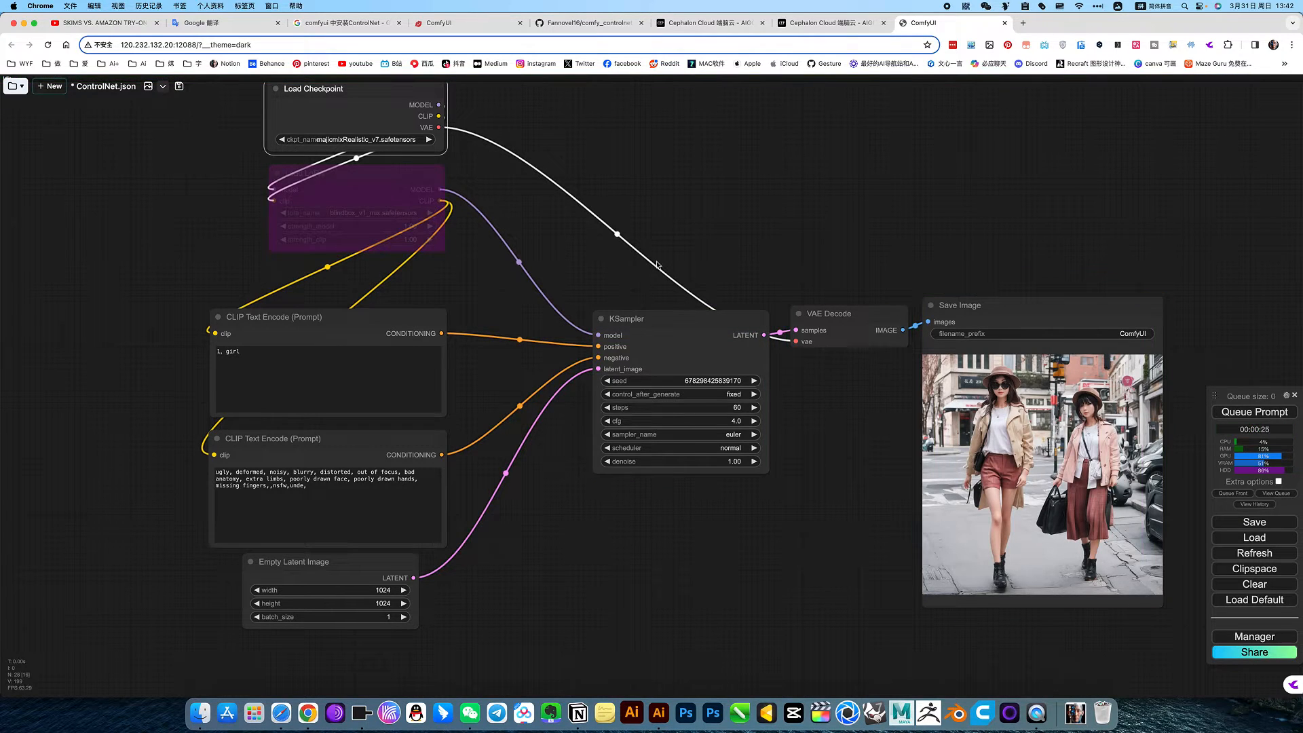
{"action": "scroll", "coordinate": [867, 268], "scroll_direction": "up", "scroll_amount": 1}
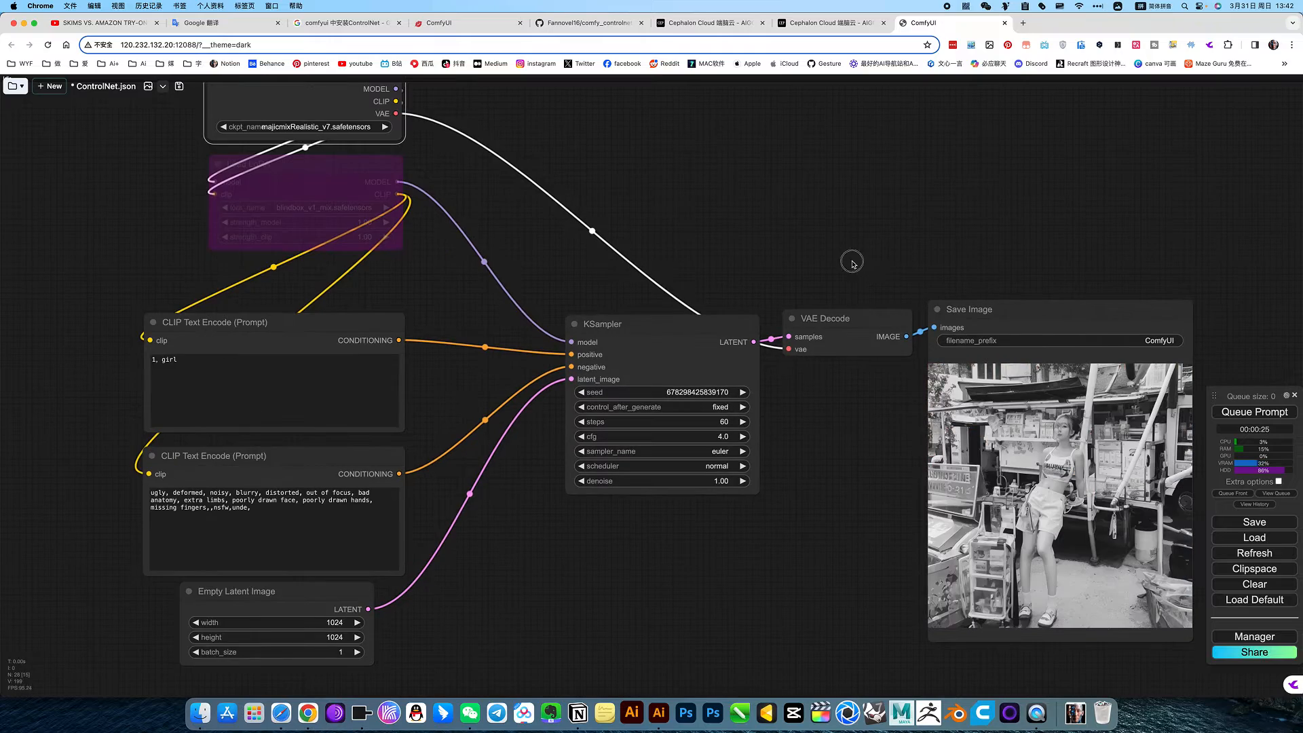
{"action": "left_click_drag", "start_coordinate": [852, 259], "coordinate": [717, 219]}
{"action": "scroll", "coordinate": [984, 421], "scroll_direction": "up", "scroll_amount": 10}
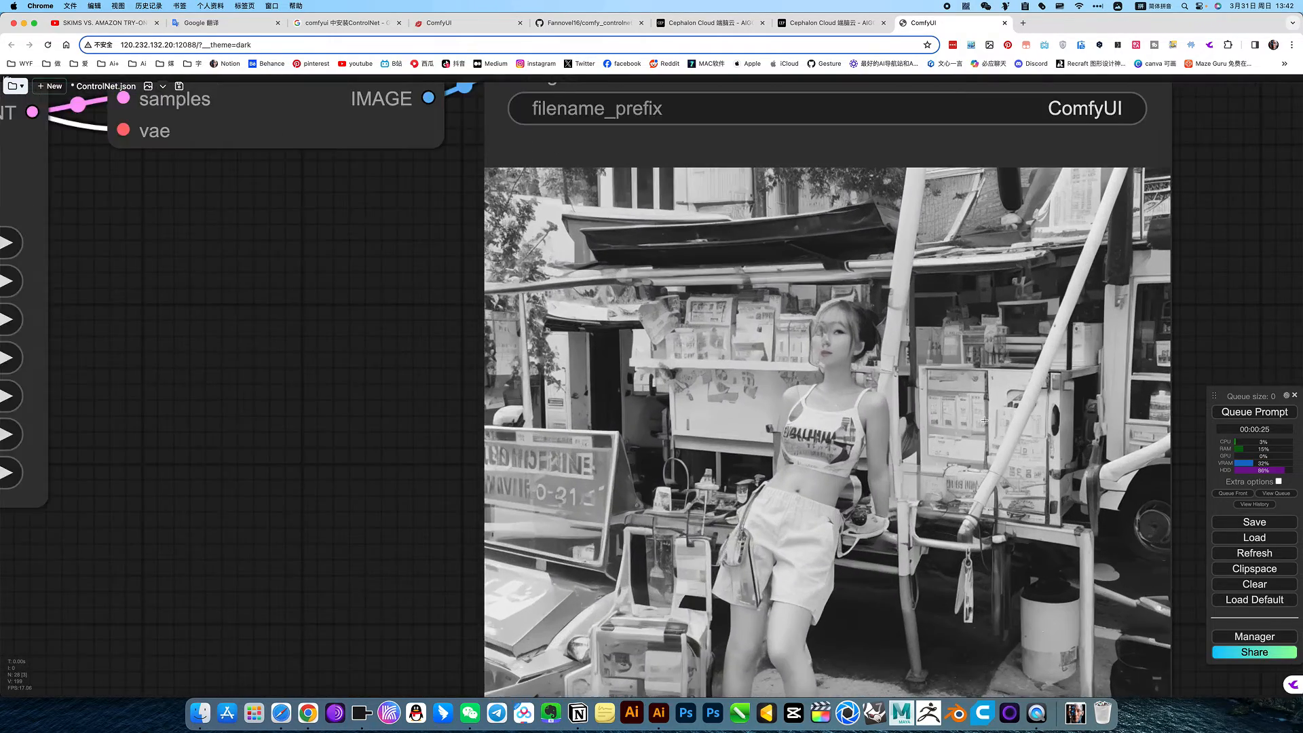
{"action": "scroll", "coordinate": [871, 410], "scroll_direction": "down", "scroll_amount": 3}
{"action": "scroll", "coordinate": [896, 437], "scroll_direction": "down", "scroll_amount": 8}
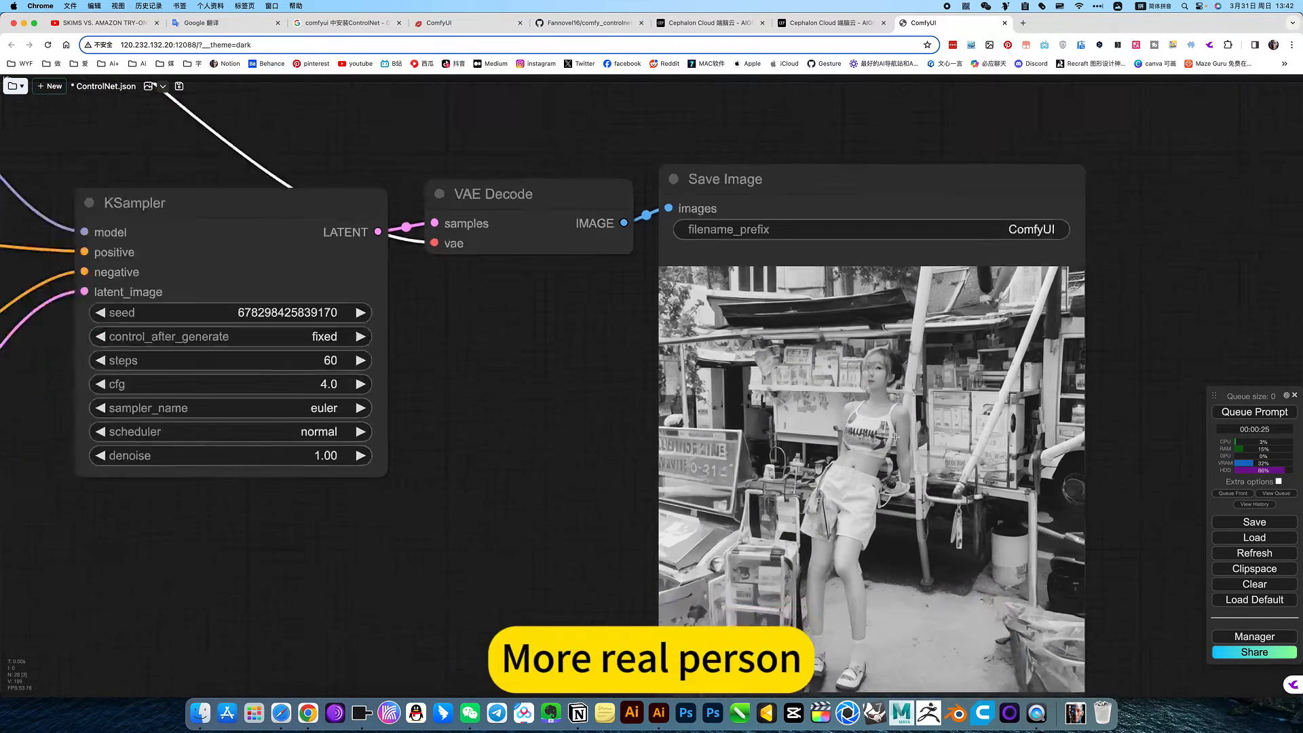
Step: Remove the bypass from the Load LoRA node and queue the prompt for comparison
{"action": "left_click_drag", "start_coordinate": [375, 249], "coordinate": [614, 311]}
{"action": "left_click", "coordinate": [444, 227]}
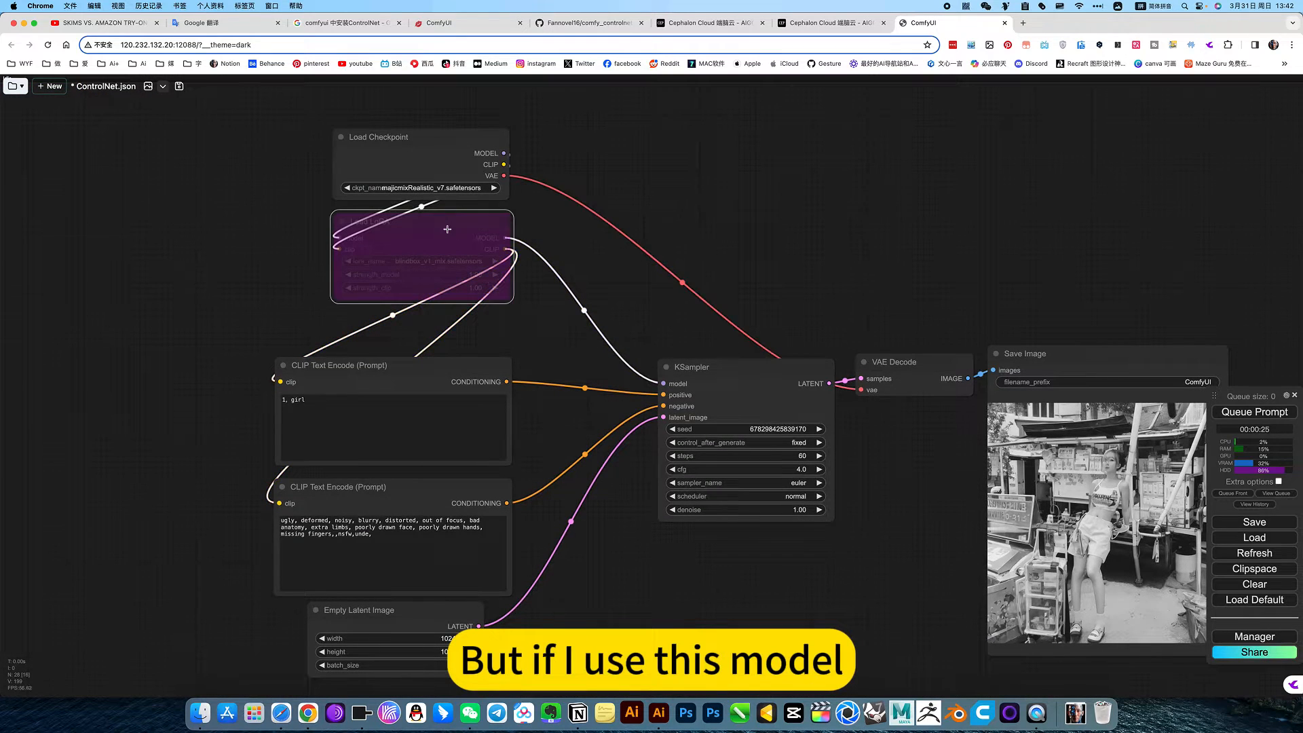
{"action": "right_click", "coordinate": [446, 224]}
{"action": "left_click", "coordinate": [479, 373]}
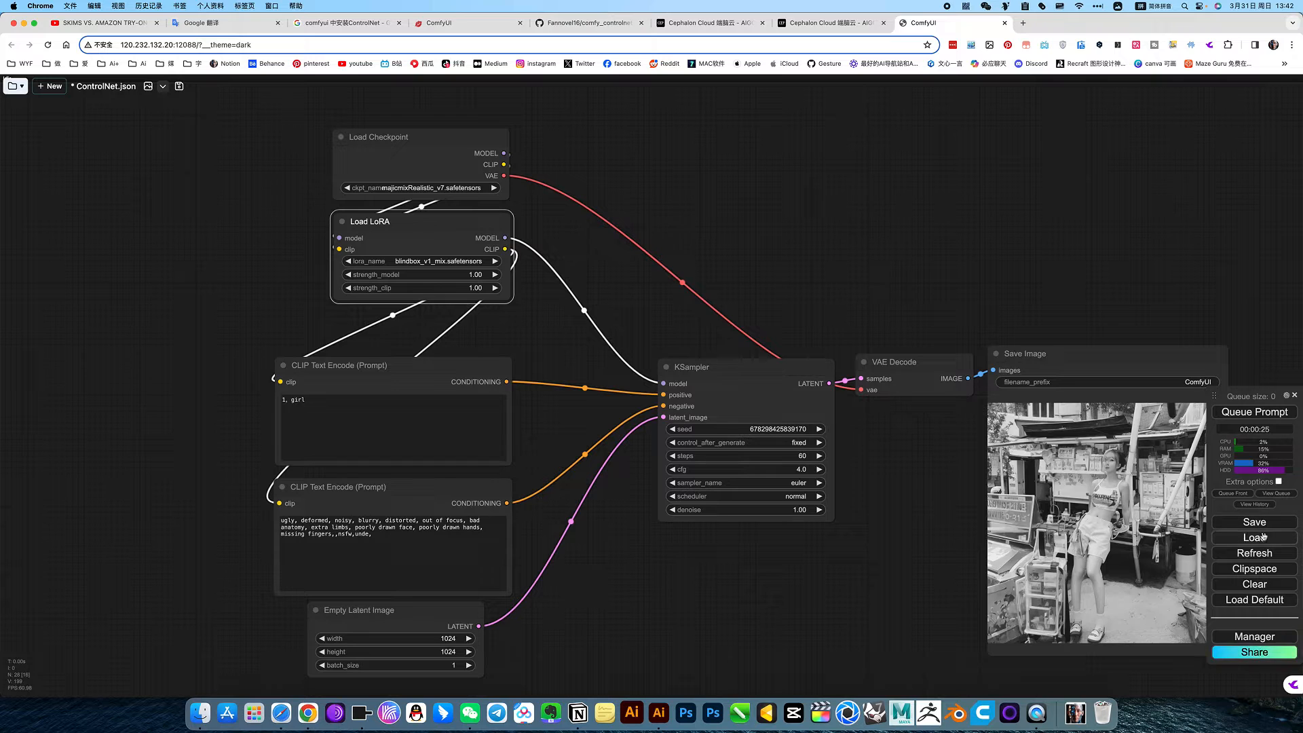
{"action": "left_click", "coordinate": [1270, 414]}
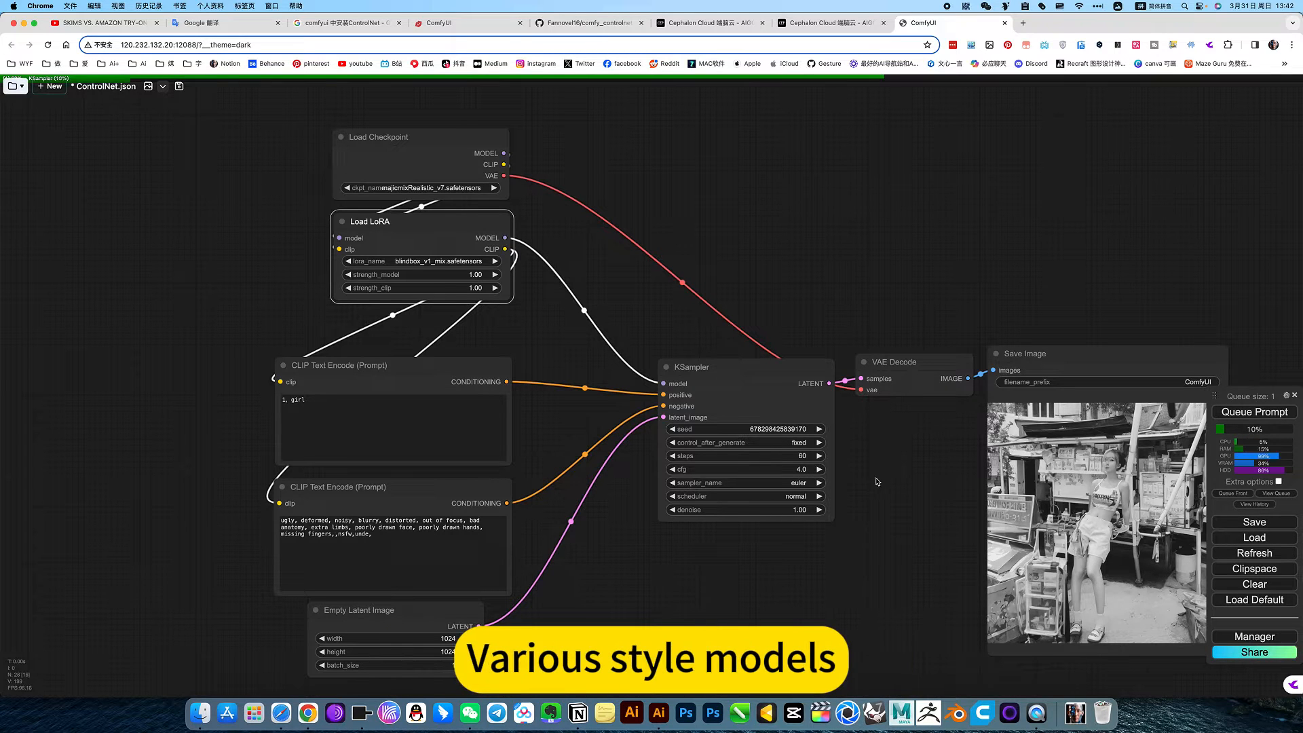
Step: Review how the Load LoRA node is linked and examine the image generated with the LoRA active
{"action": "left_click_drag", "start_coordinate": [882, 477], "coordinate": [815, 474]}
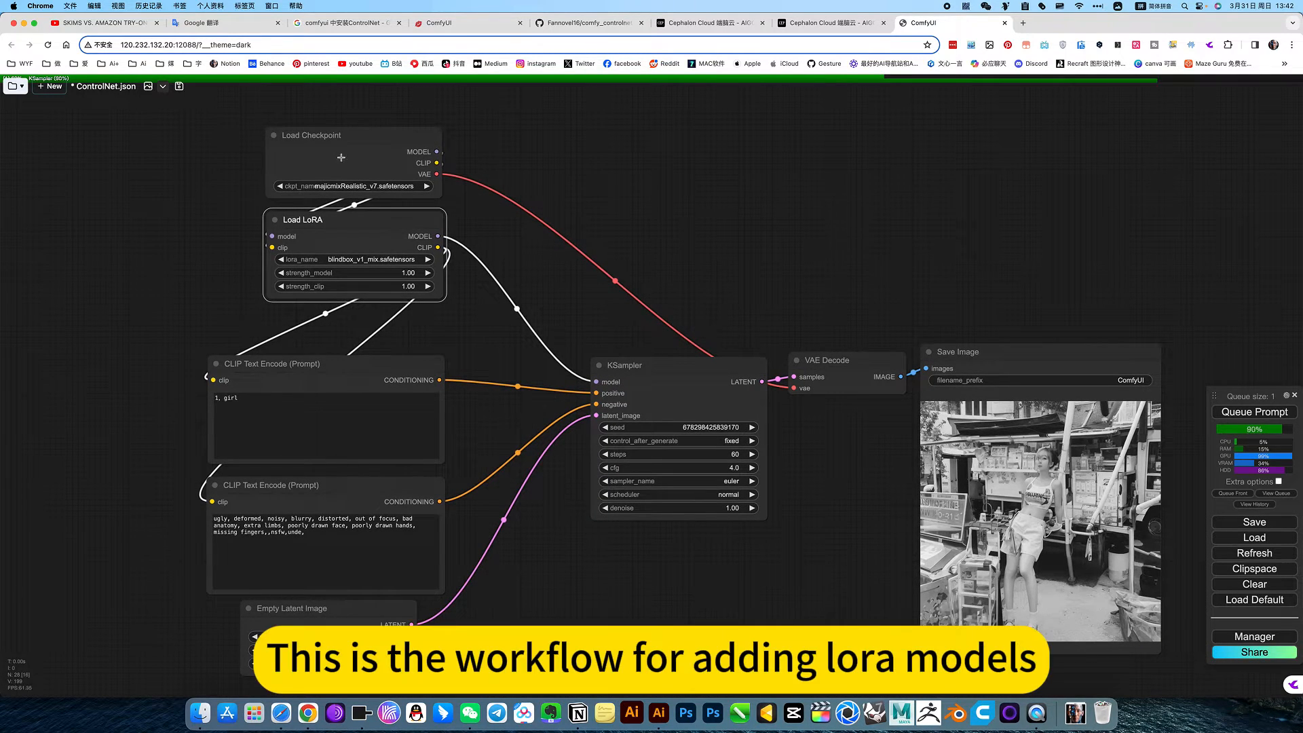
{"action": "scroll", "coordinate": [492, 241], "scroll_direction": "up", "scroll_amount": 1}
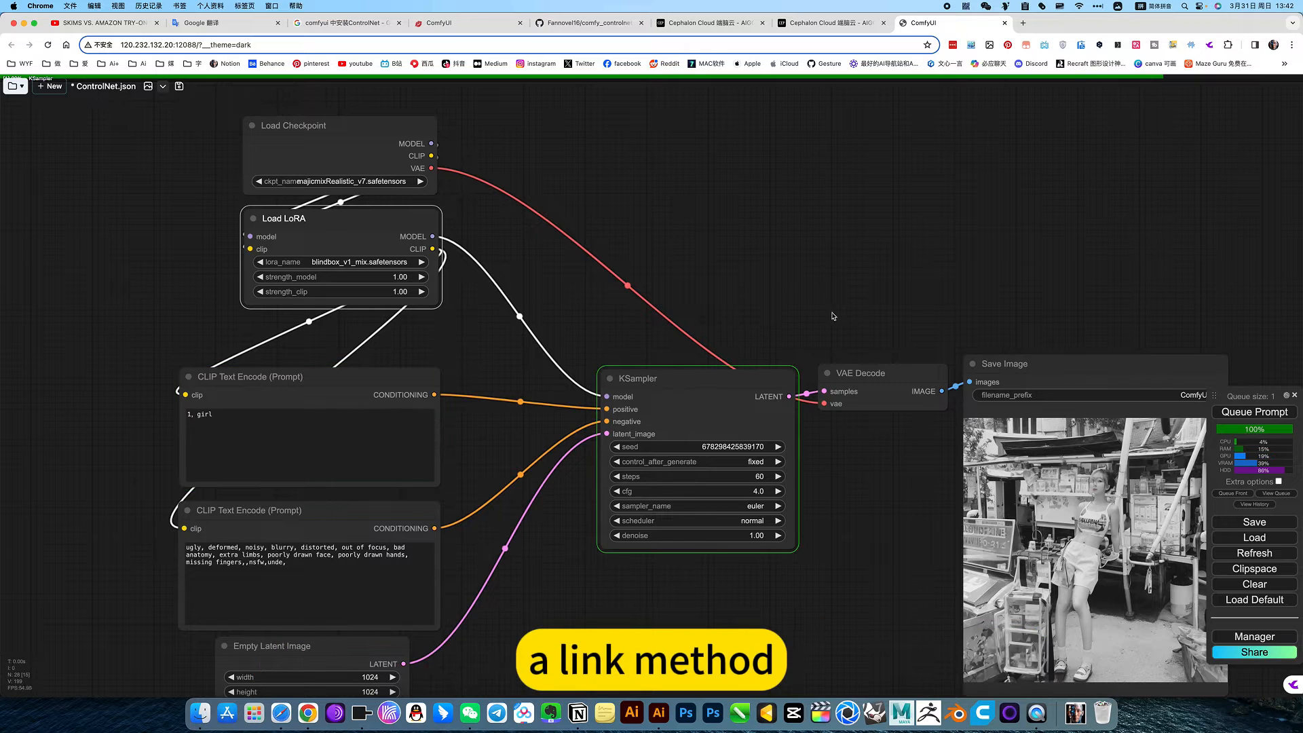
{"action": "left_click_drag", "start_coordinate": [797, 297], "coordinate": [762, 281]}
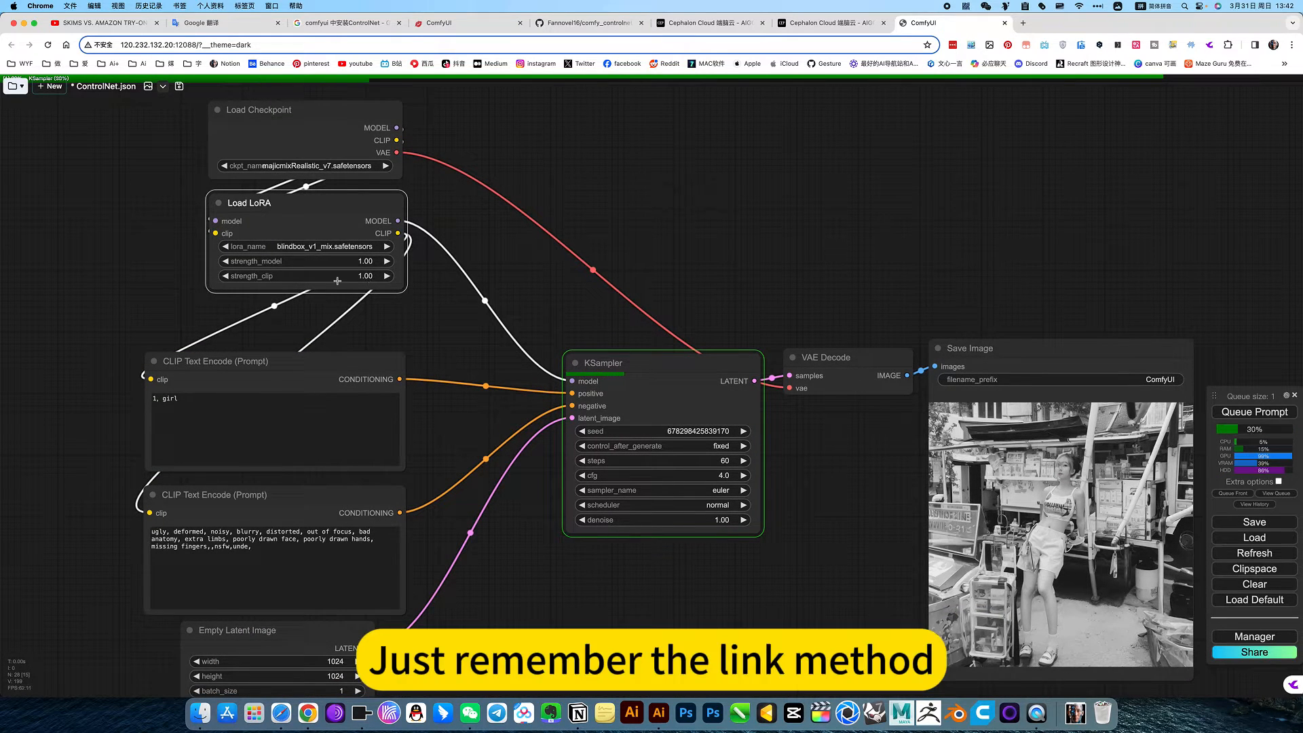
{"action": "left_click_drag", "start_coordinate": [359, 207], "coordinate": [356, 213]}
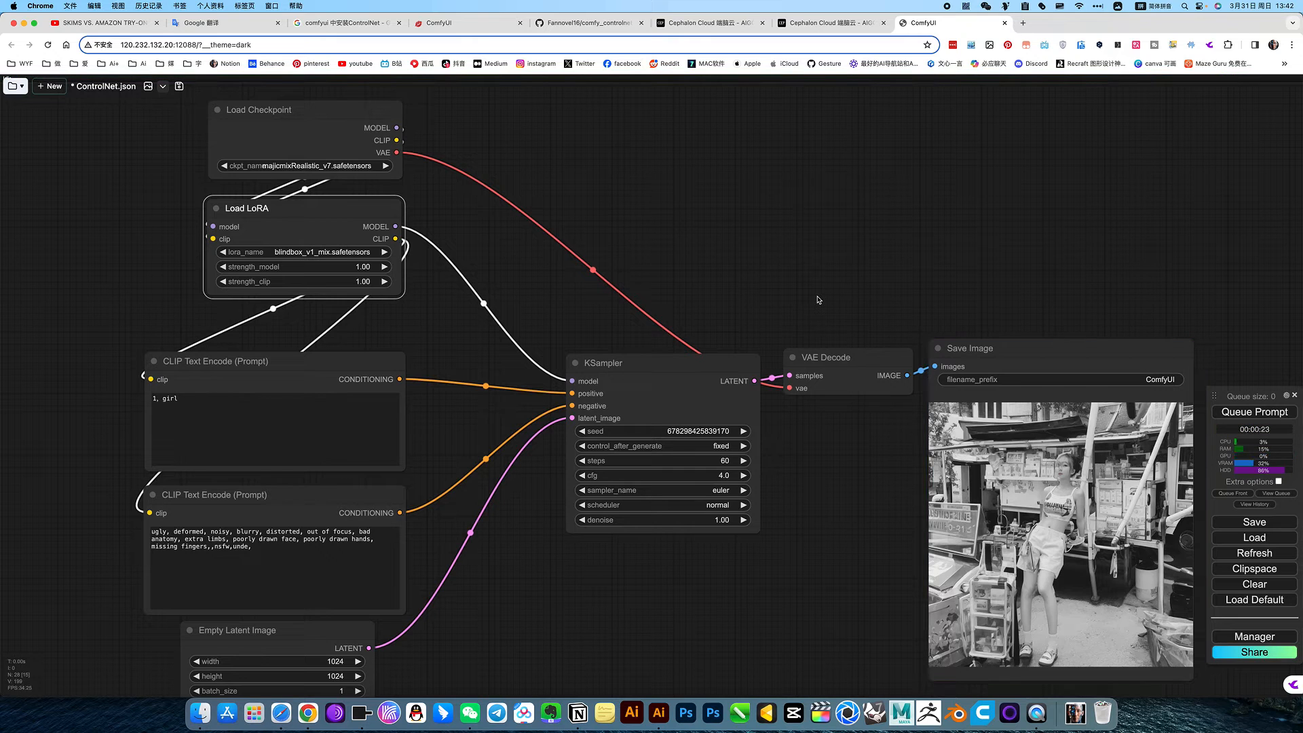
{"action": "left_click_drag", "start_coordinate": [794, 288], "coordinate": [667, 265]}
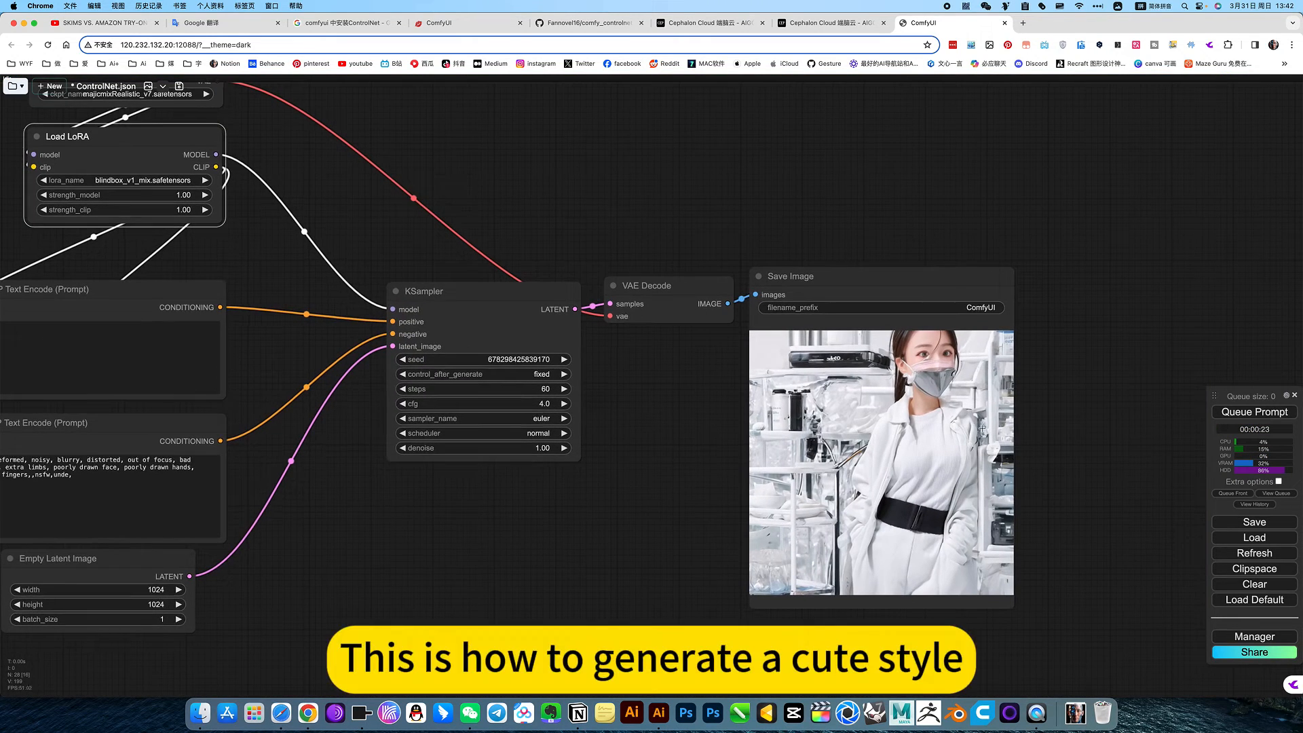
{"action": "scroll", "coordinate": [964, 366], "scroll_direction": "down", "scroll_amount": 7}
{"action": "scroll", "coordinate": [963, 378], "scroll_direction": "up", "scroll_amount": 20}
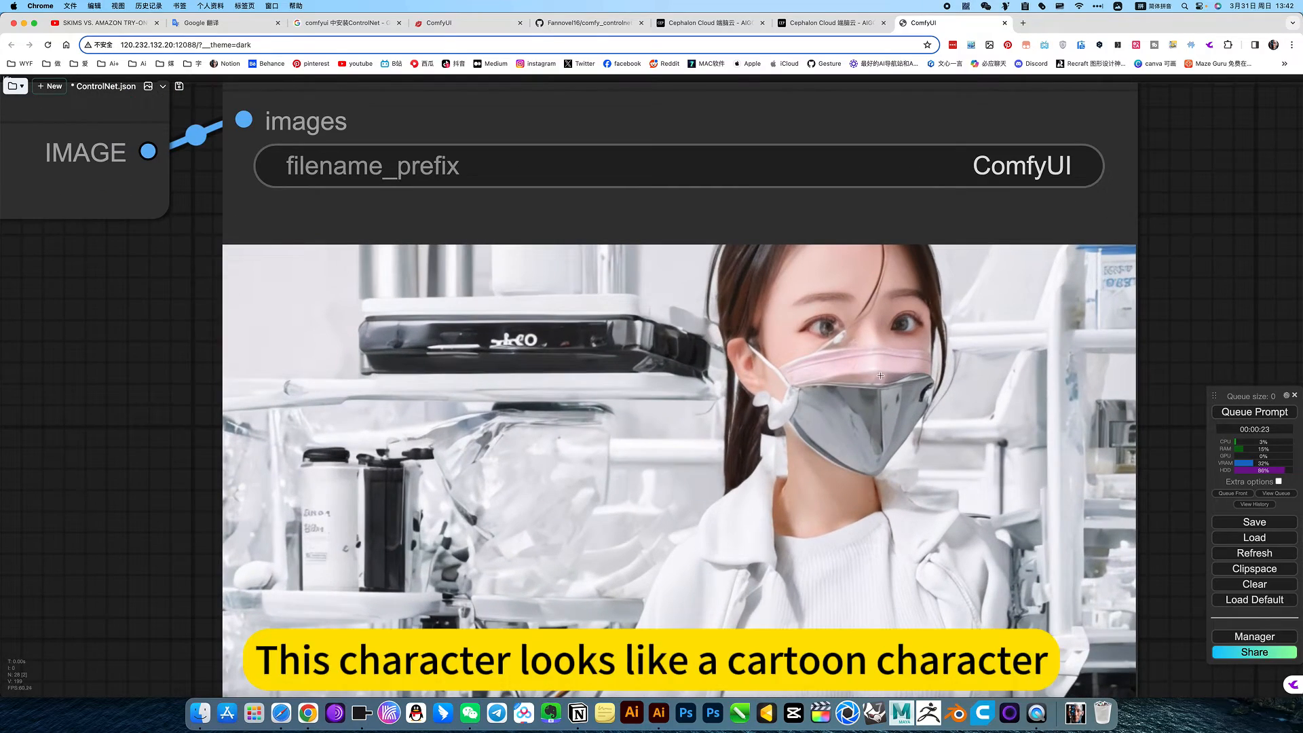
{"action": "scroll", "coordinate": [848, 450], "scroll_direction": "down", "scroll_amount": 7}
{"action": "scroll", "coordinate": [853, 448], "scroll_direction": "down", "scroll_amount": 9}
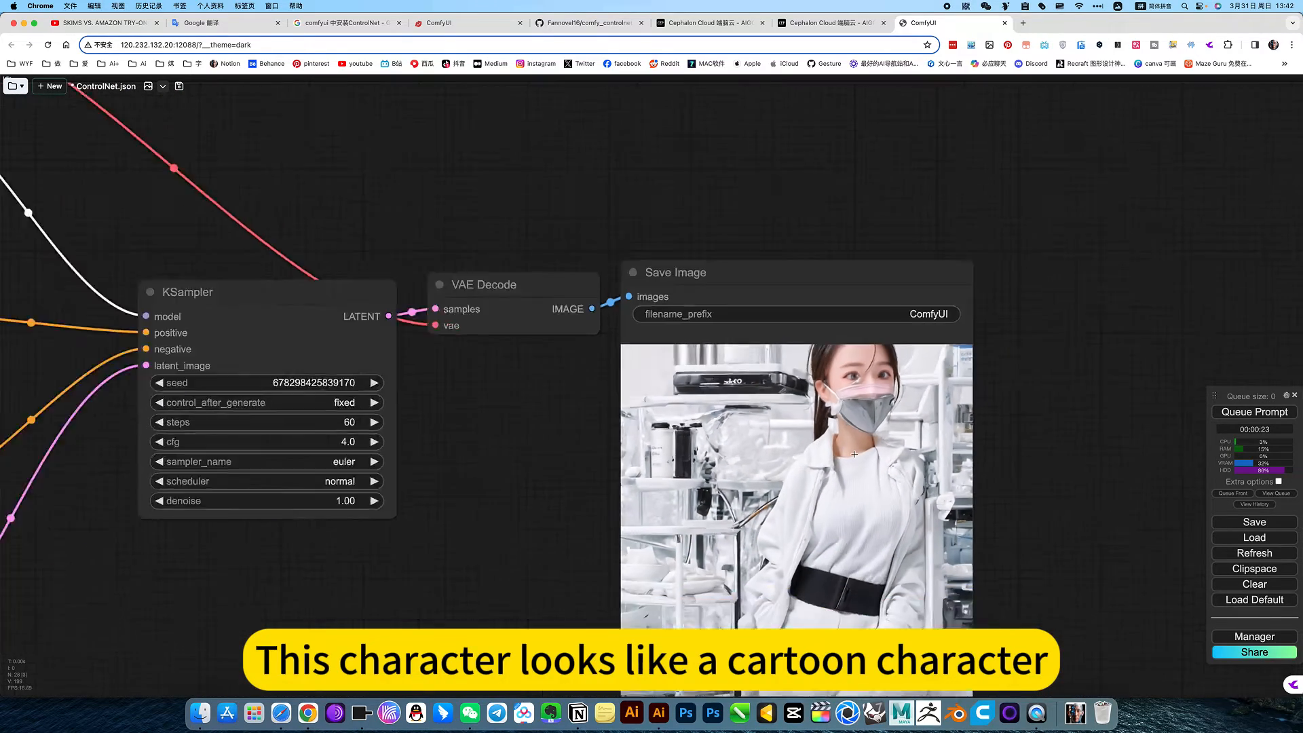
{"action": "left_click_drag", "start_coordinate": [643, 494], "coordinate": [777, 406]}
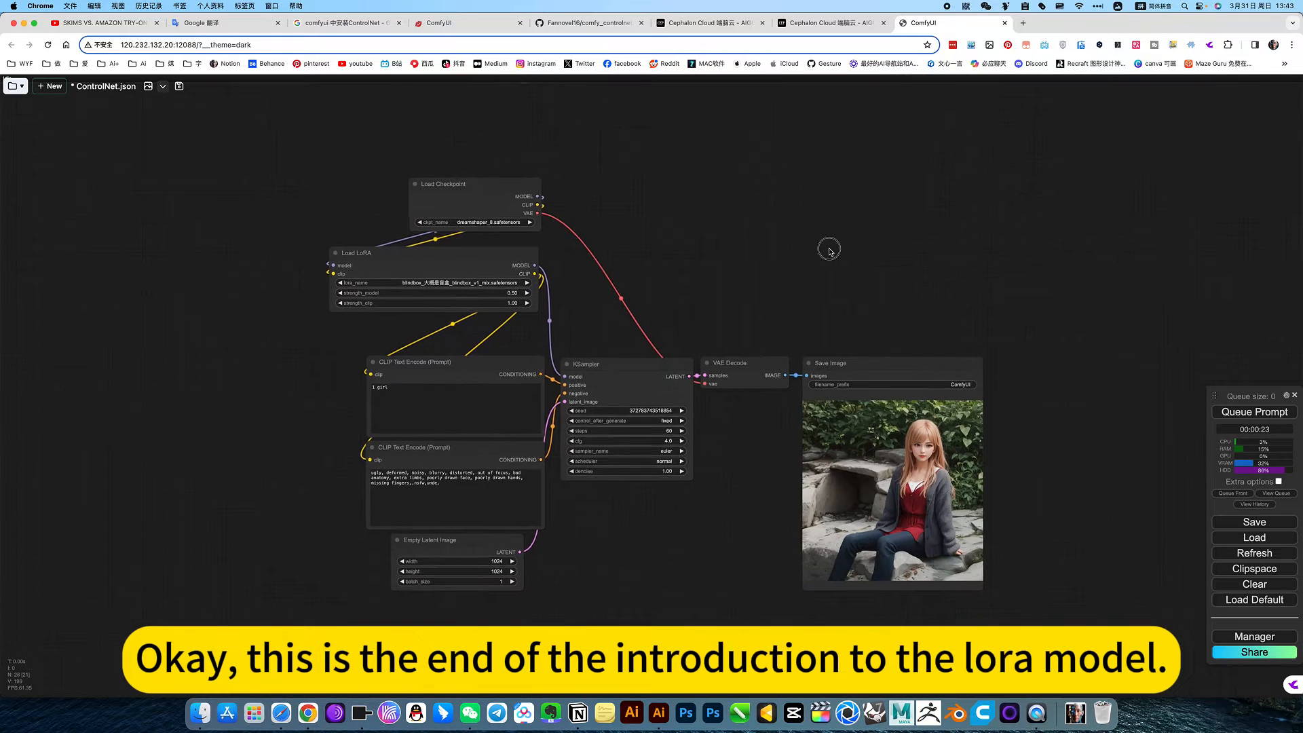
Step: Delete the ControlNet branch: the Load ControlNet Model, Apply ControlNet, Load Image, Semantic Segmentor and Preview Image nodes
{"action": "left_click_drag", "start_coordinate": [830, 250], "coordinate": [833, 249]}
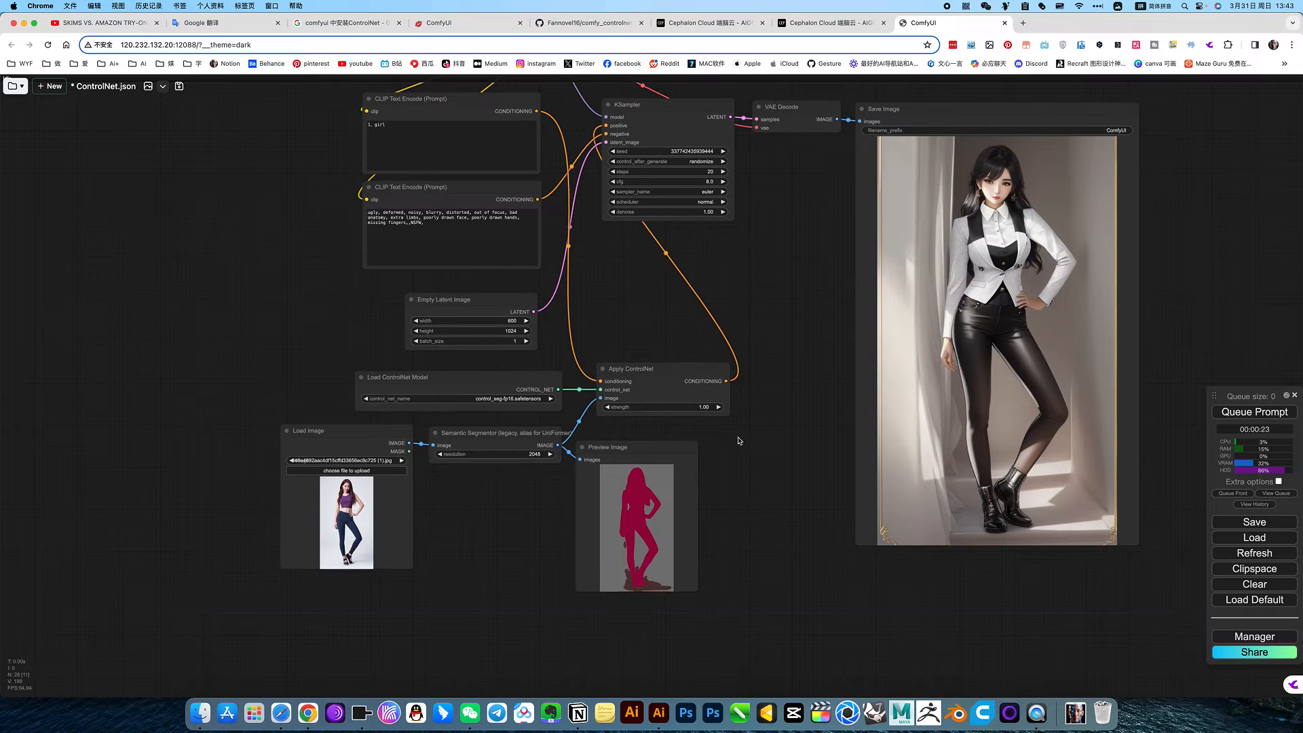
{"action": "scroll", "coordinate": [741, 444], "scroll_direction": "up", "scroll_amount": 5}
{"action": "scroll", "coordinate": [741, 444], "scroll_direction": "down", "scroll_amount": 3}
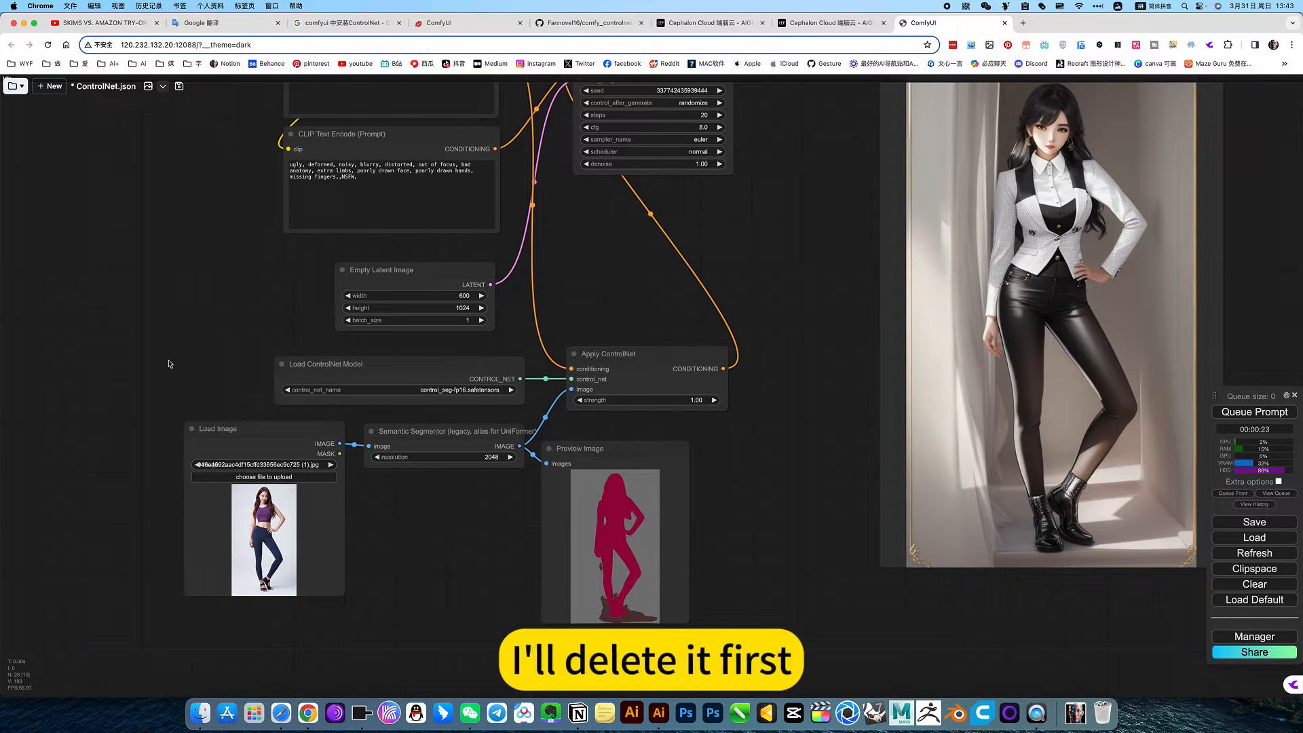
{"action": "left_click_drag", "start_coordinate": [170, 366], "coordinate": [218, 386]}
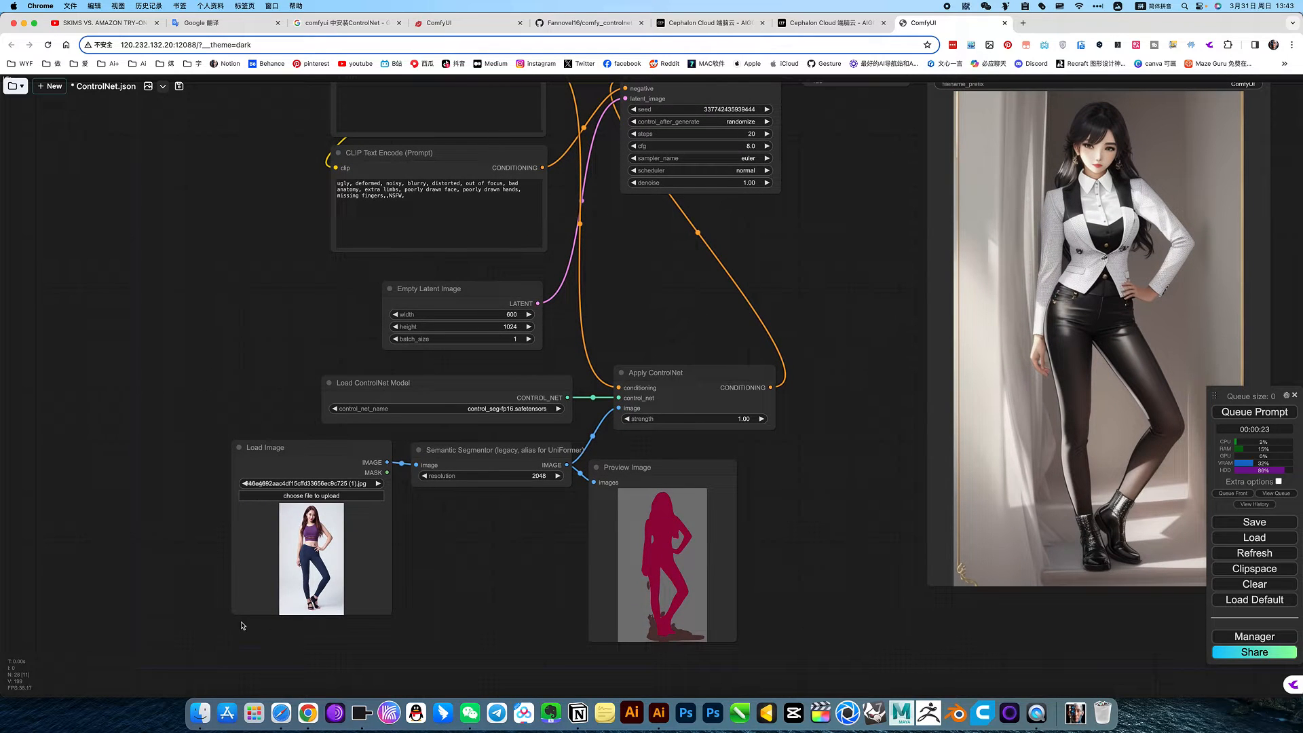
{"action": "scroll", "coordinate": [224, 421], "scroll_direction": "down", "scroll_amount": 3}
{"action": "scroll", "coordinate": [239, 436], "scroll_direction": "up", "scroll_amount": 3}
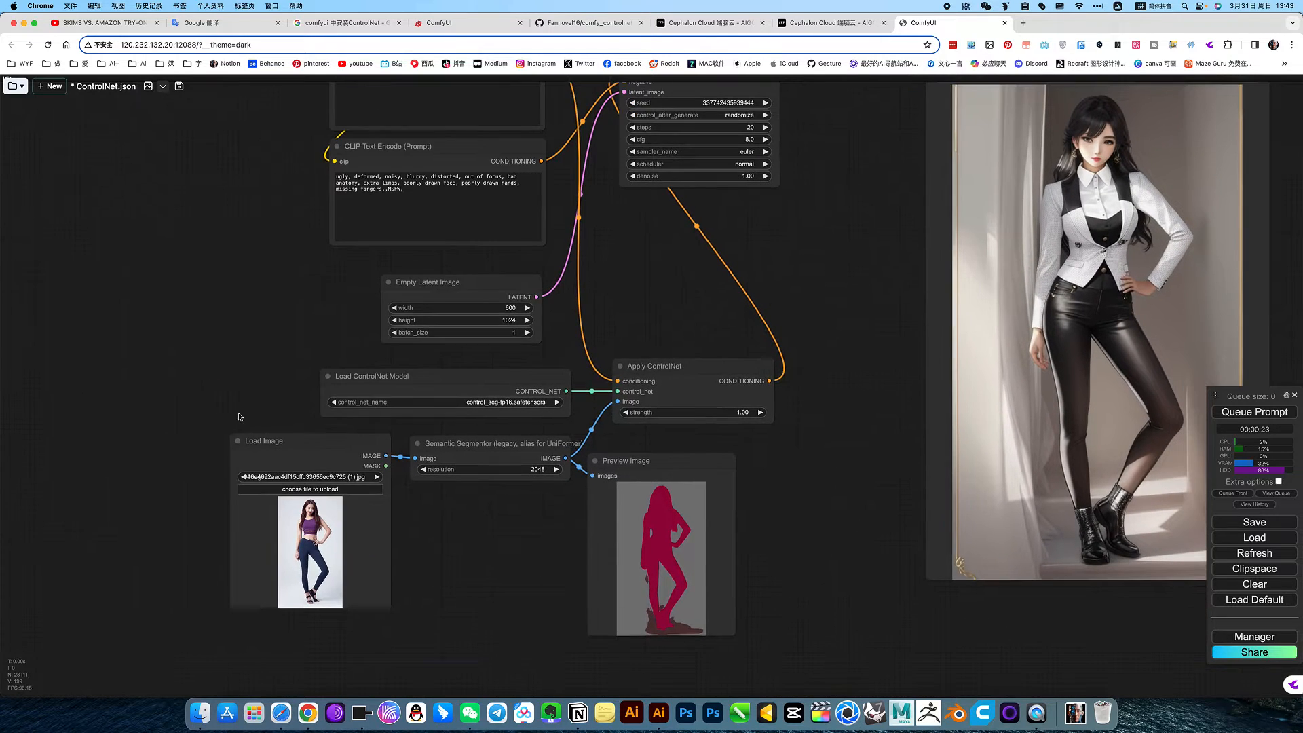
{"action": "left_click_drag", "start_coordinate": [209, 380], "coordinate": [830, 640]}
{"action": "key", "text": "Delete"}
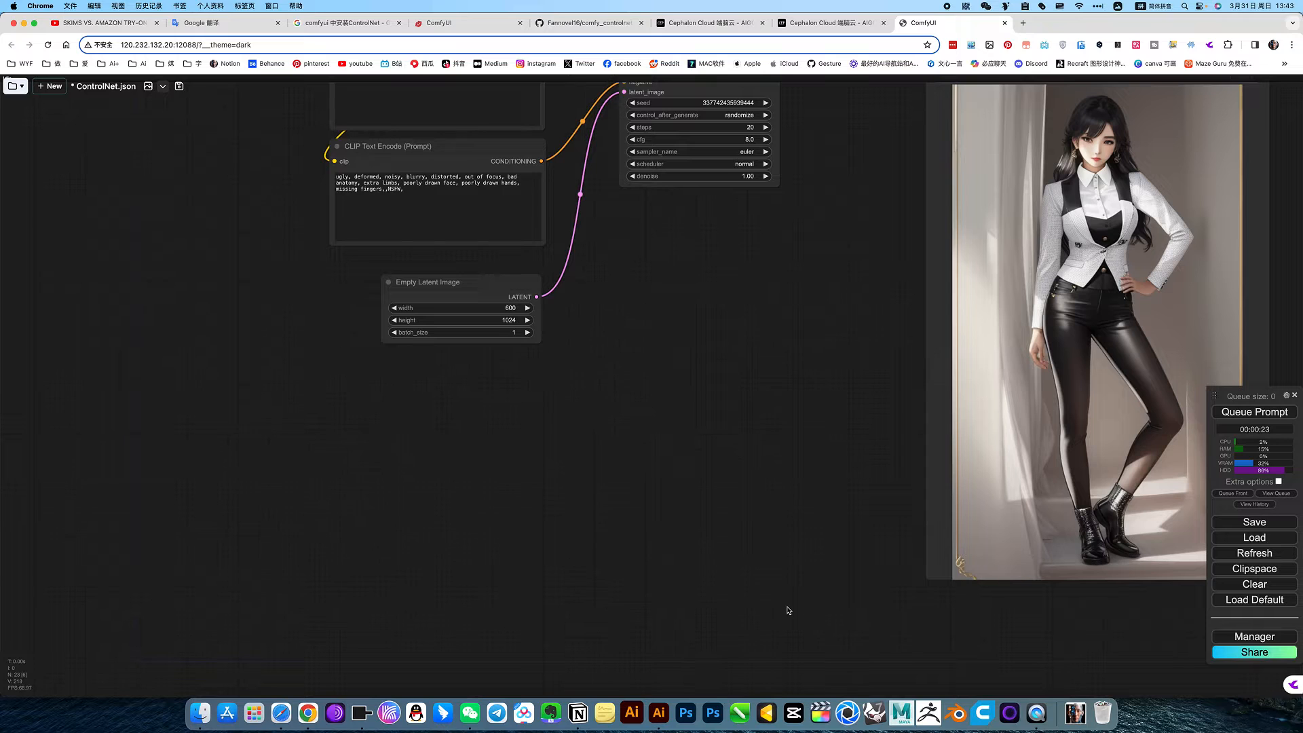
Step: Search the nodes for "con" and add an Apply ControlNet node in the empty area below the KSampler
{"action": "left_click_drag", "start_coordinate": [695, 328], "coordinate": [624, 585]}
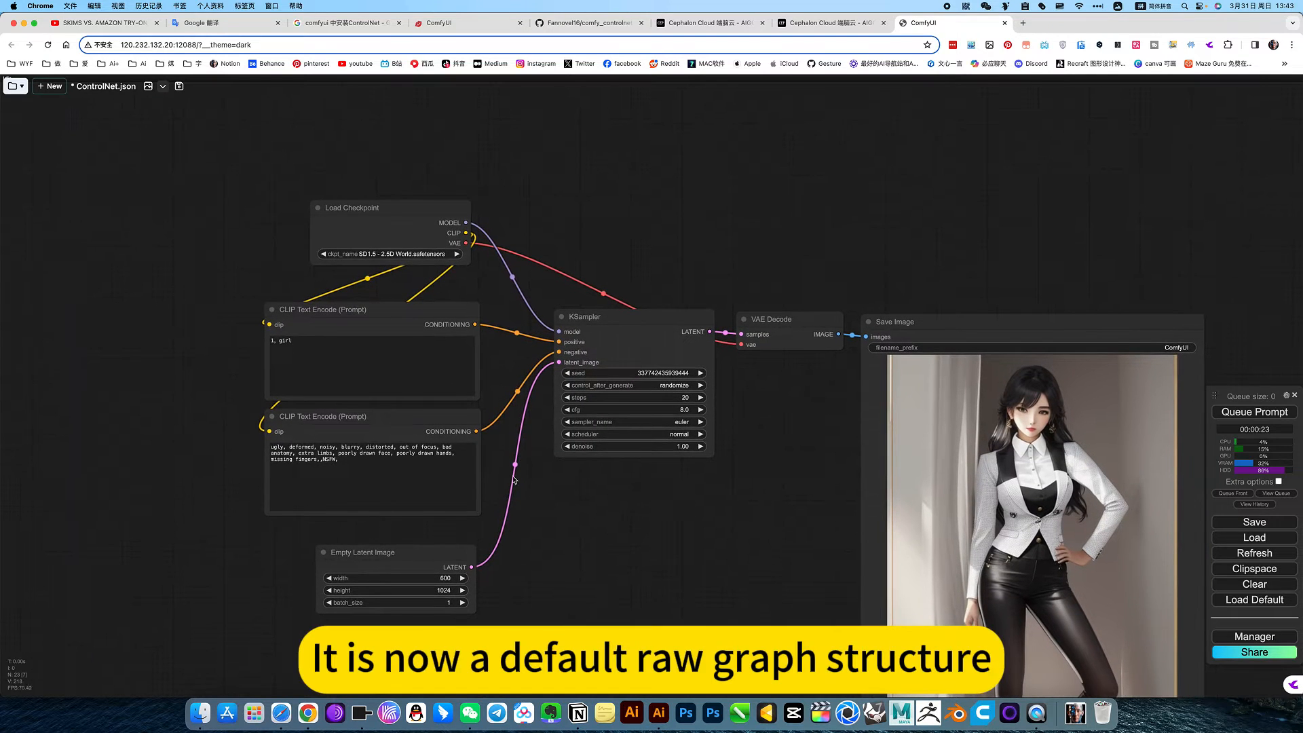
{"action": "left_click_drag", "start_coordinate": [739, 529], "coordinate": [653, 472]}
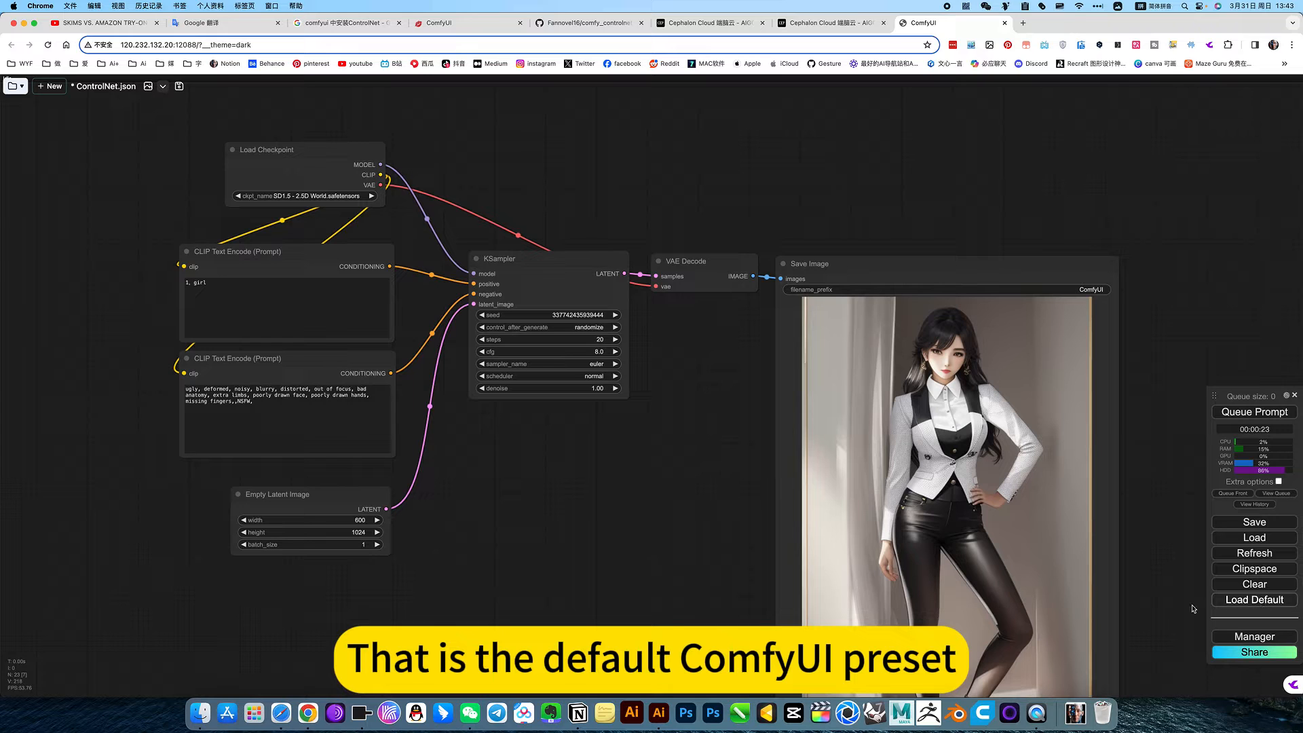
{"action": "left_click_drag", "start_coordinate": [544, 523], "coordinate": [655, 436]}
{"action": "right_click", "coordinate": [558, 525]}
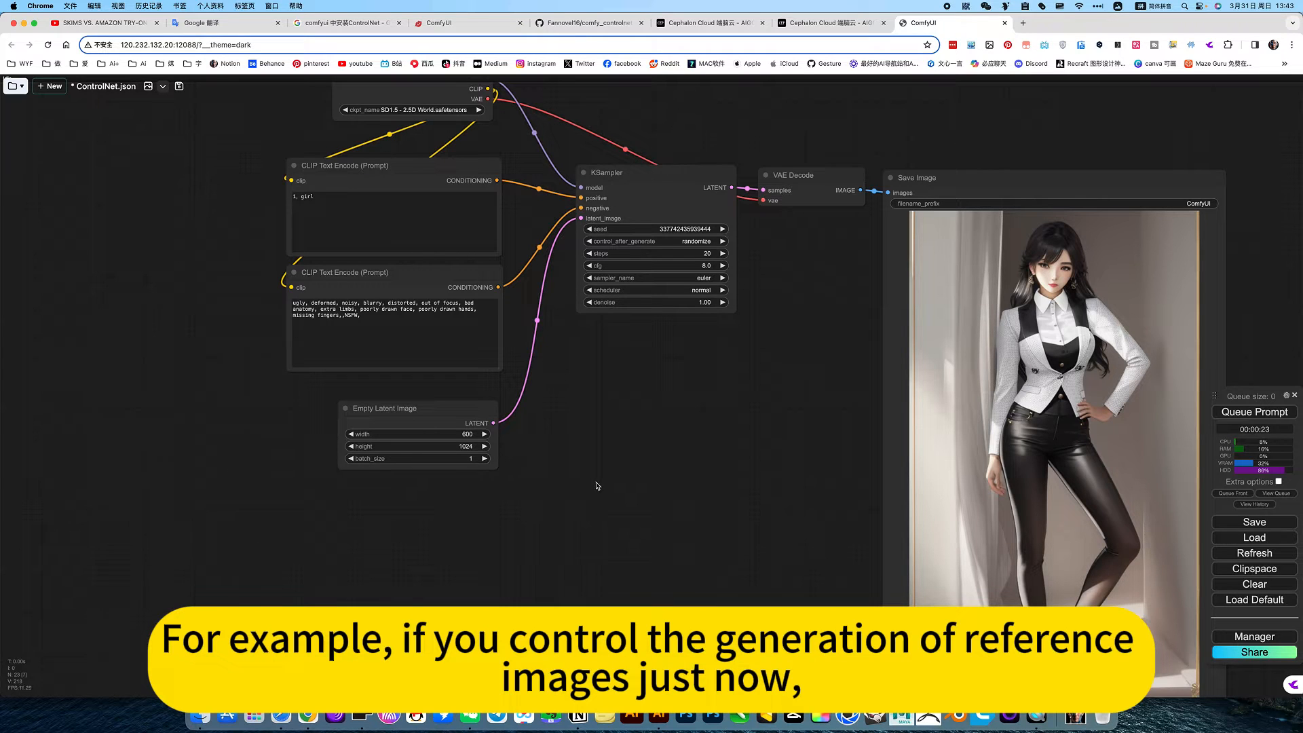
{"action": "double_click", "coordinate": [558, 490]}
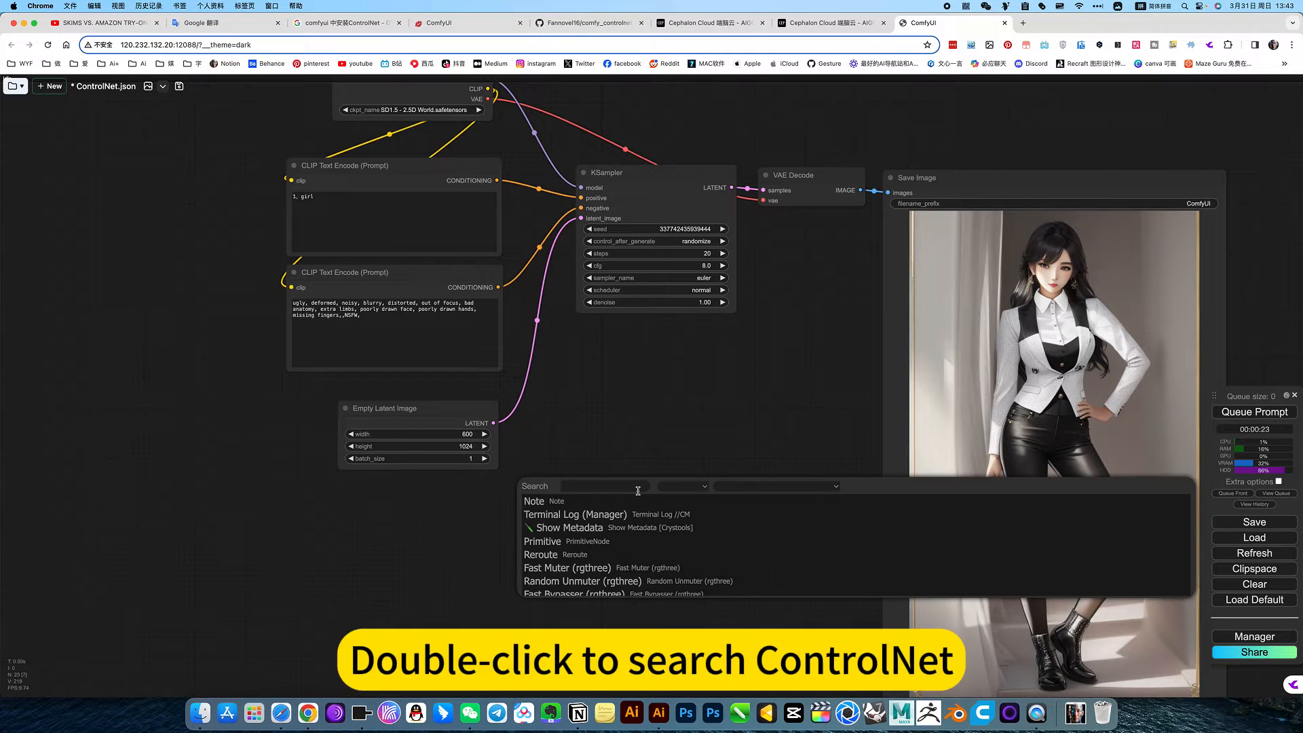
{"action": "type", "text": "con"}
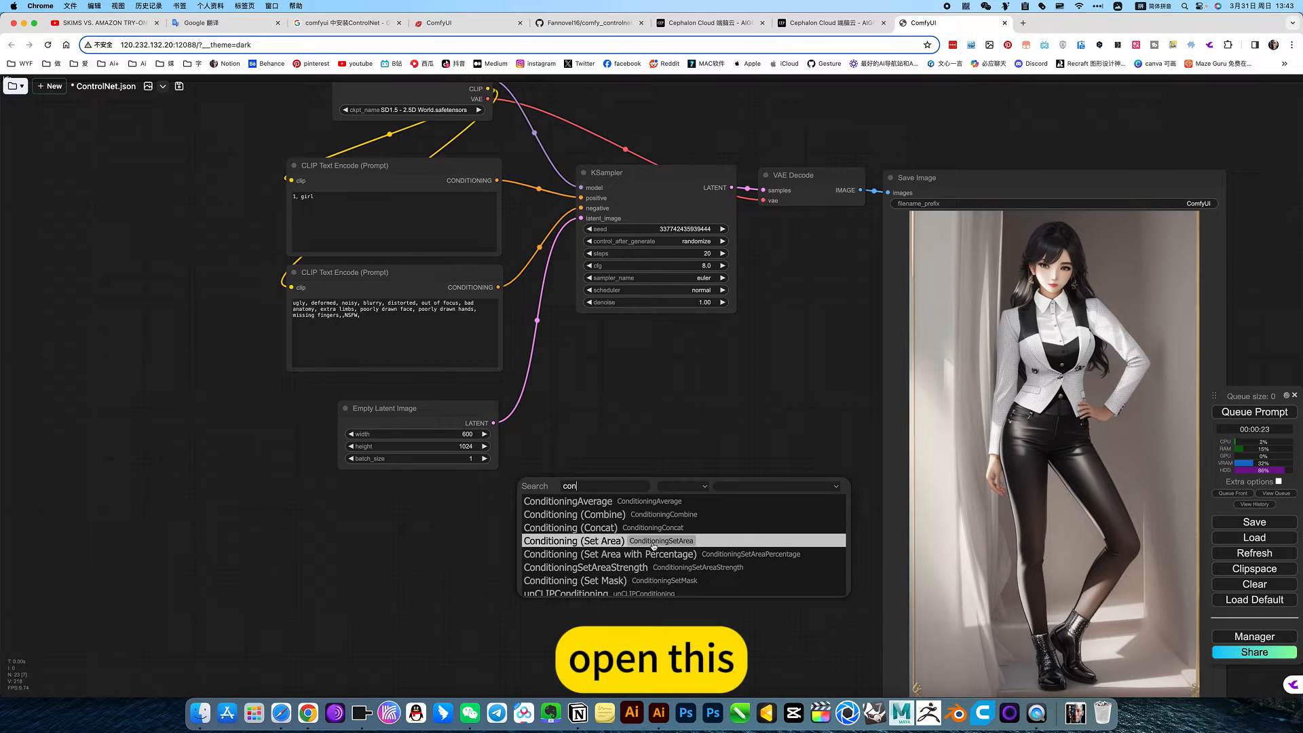
{"action": "scroll", "coordinate": [654, 546], "scroll_direction": "down", "scroll_amount": 3}
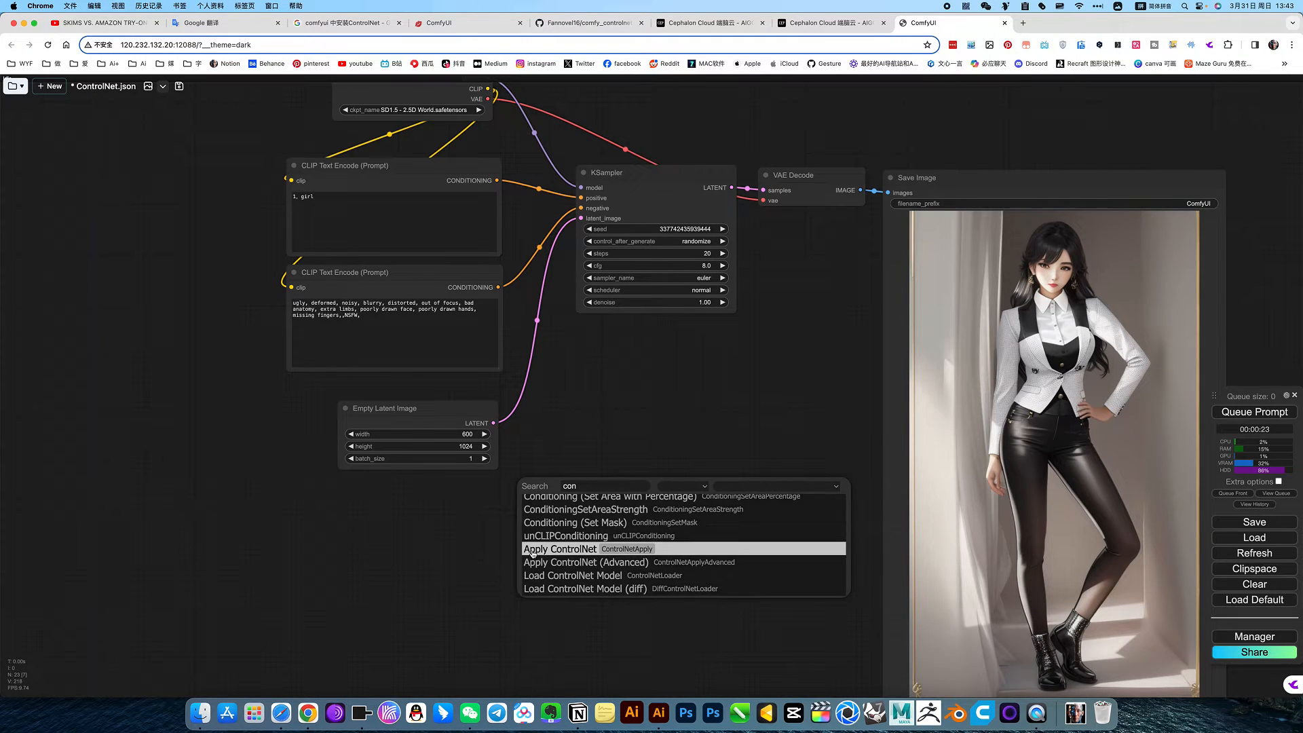
{"action": "left_click", "coordinate": [544, 554]}
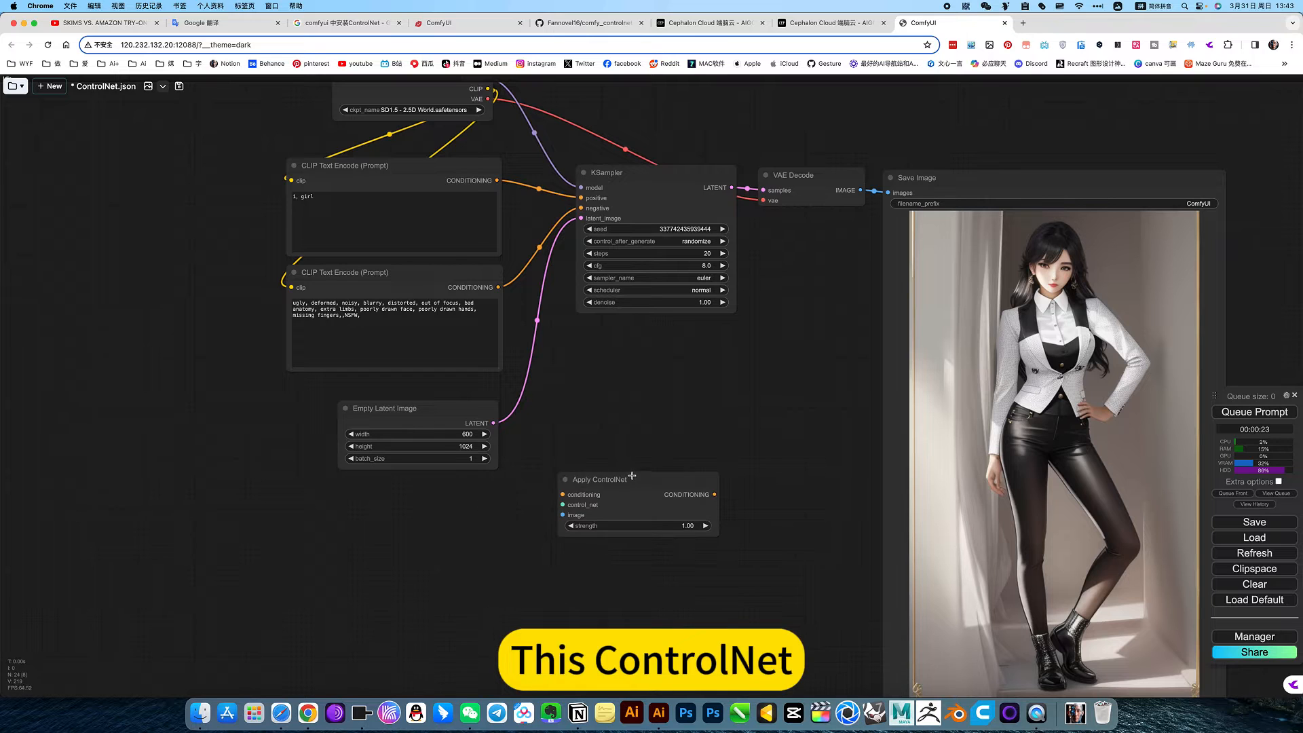
Step: Route the positive prompt's conditioning through the Apply ControlNet node into the KSampler's positive input
{"action": "left_click_drag", "start_coordinate": [655, 493], "coordinate": [497, 180]}
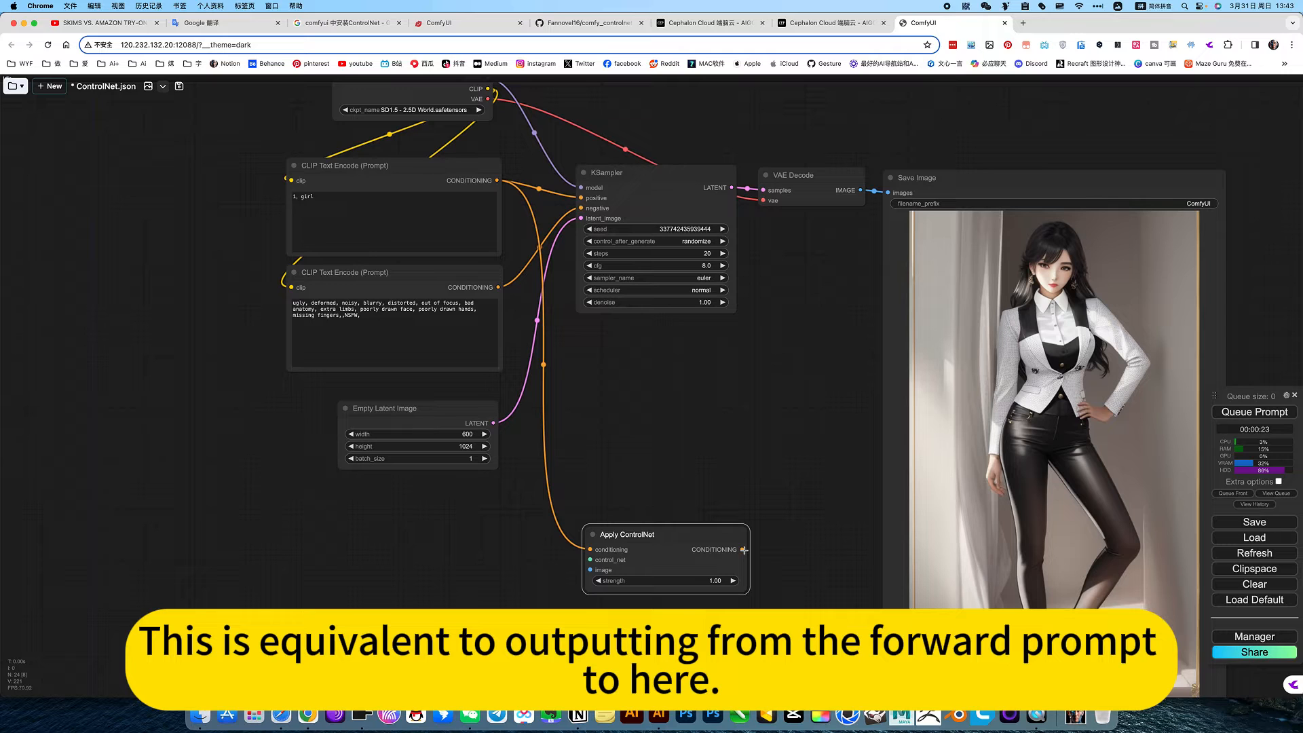
{"action": "left_click_drag", "start_coordinate": [745, 550], "coordinate": [583, 198]}
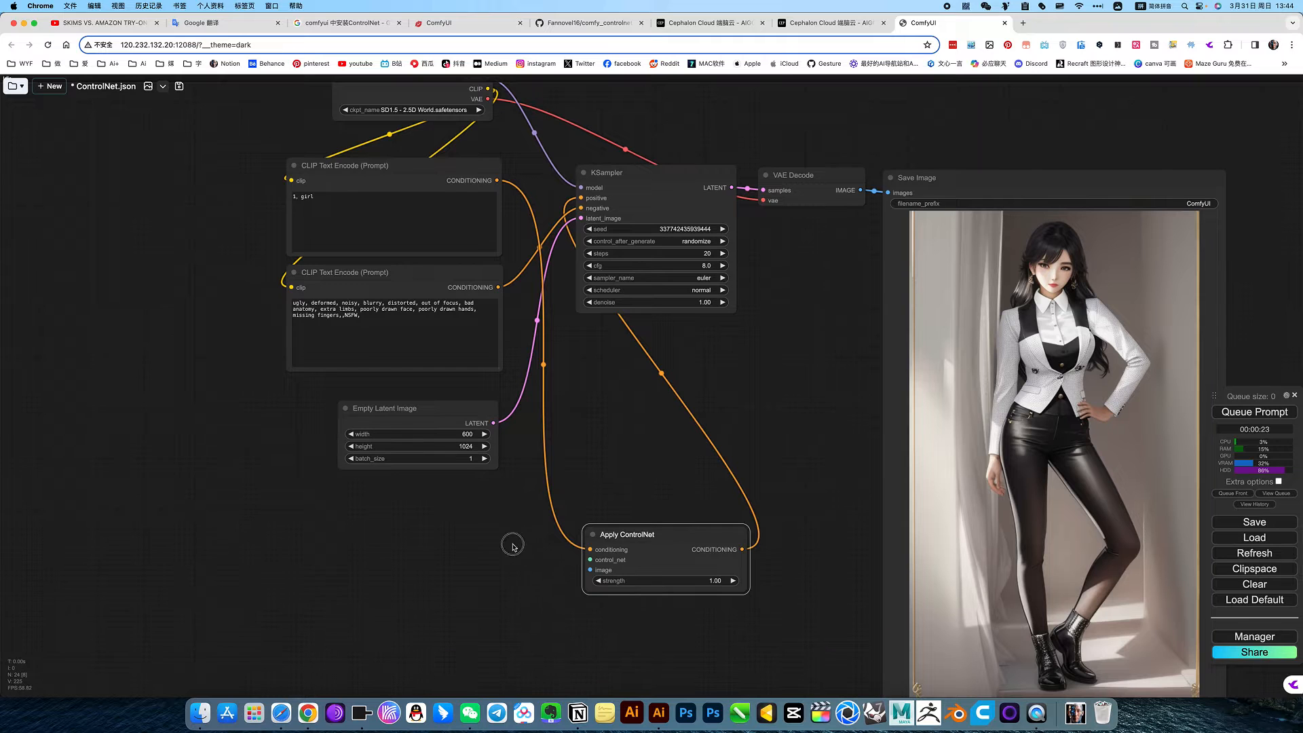
{"action": "left_click_drag", "start_coordinate": [512, 546], "coordinate": [571, 521]}
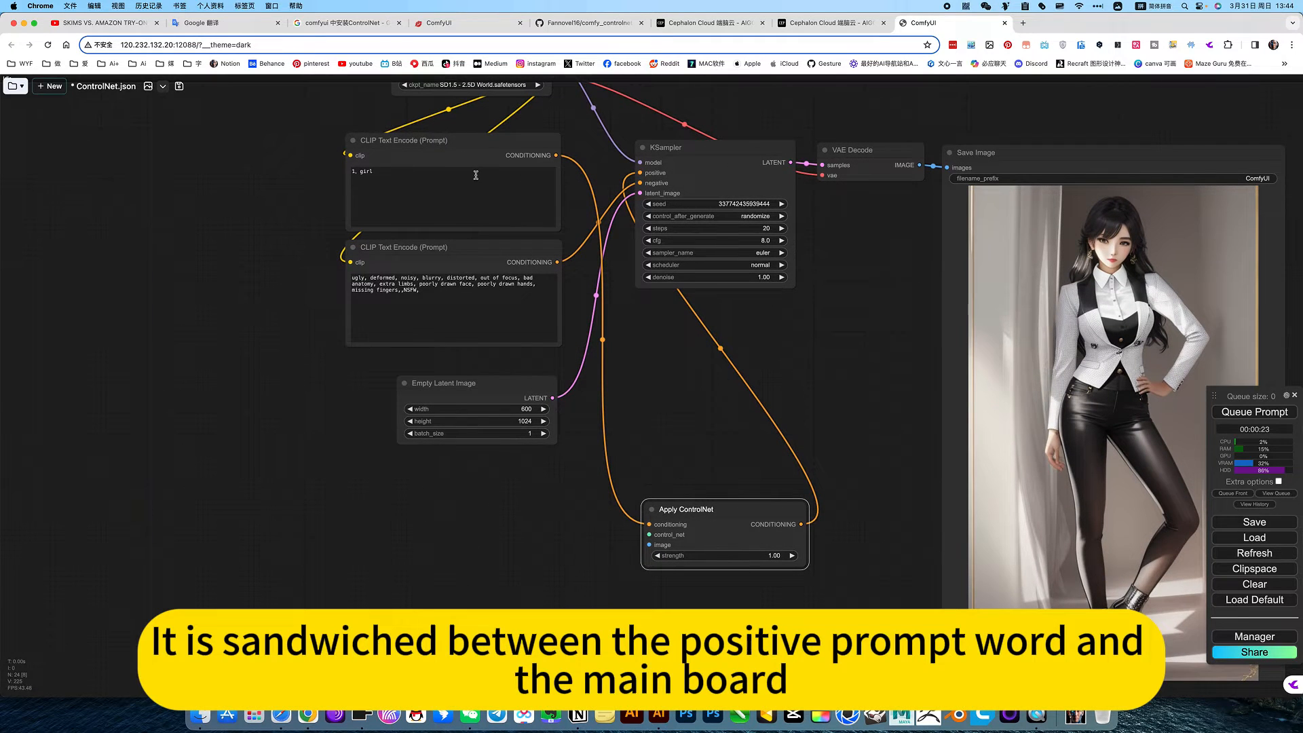
{"action": "left_click", "coordinate": [710, 166]}
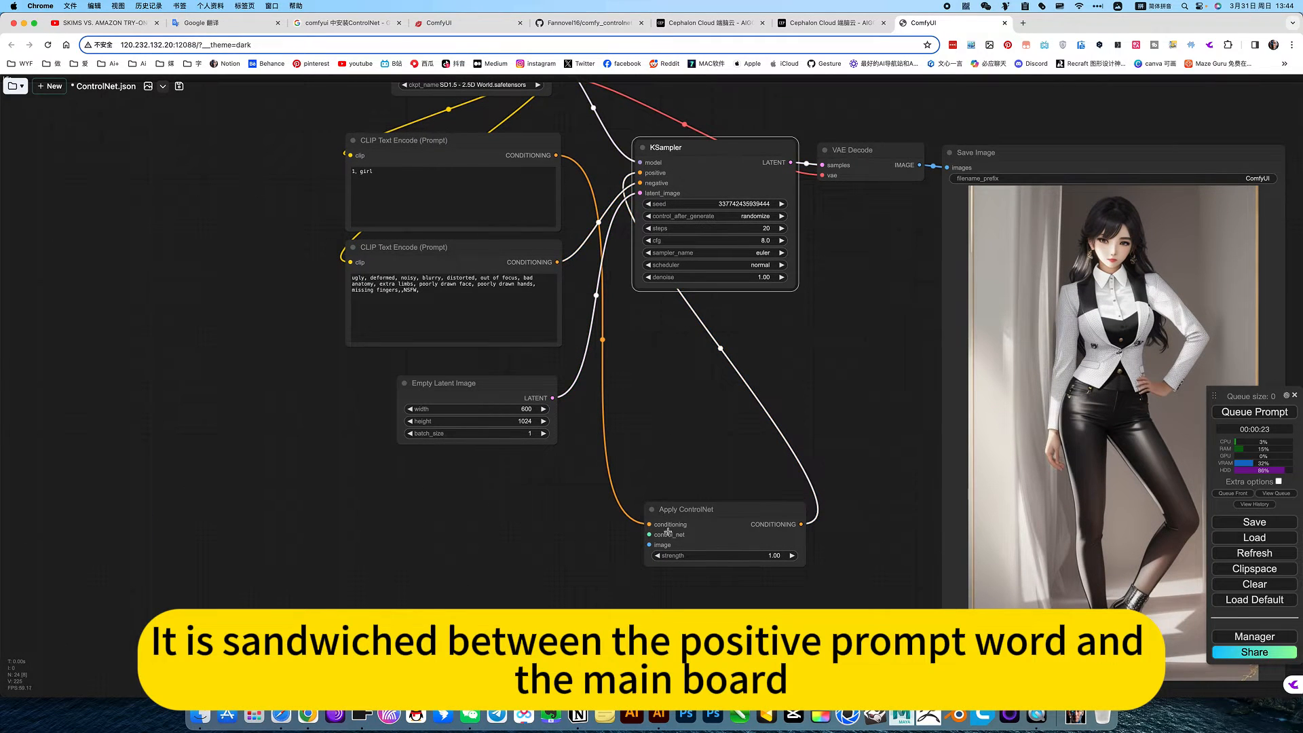
{"action": "left_click", "coordinate": [693, 511]}
Step: Attach a ControlNetLoader to Apply ControlNet's control_net input, choose control_canny-fp16.safetensors and widen the node to fit the name
{"action": "left_click_drag", "start_coordinate": [650, 535], "coordinate": [528, 526]}
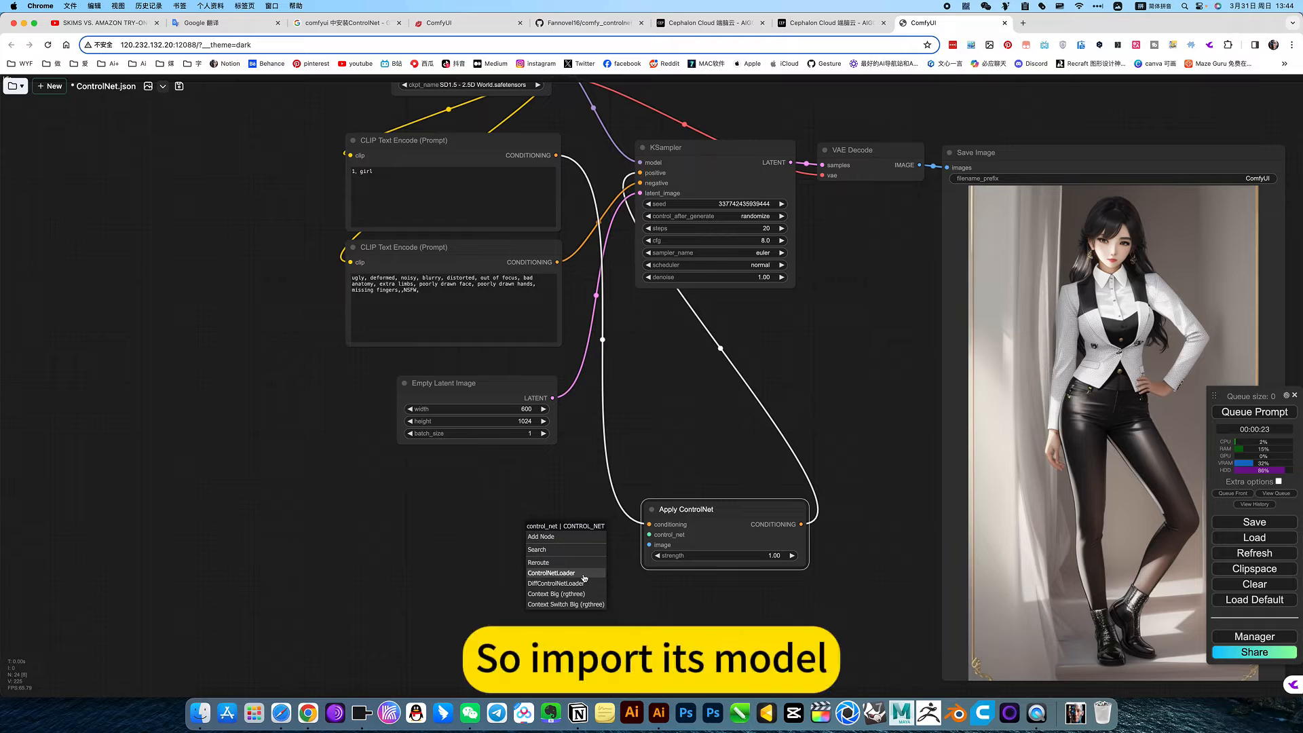
{"action": "left_click", "coordinate": [551, 573]}
{"action": "left_click_drag", "start_coordinate": [592, 527], "coordinate": [404, 509]}
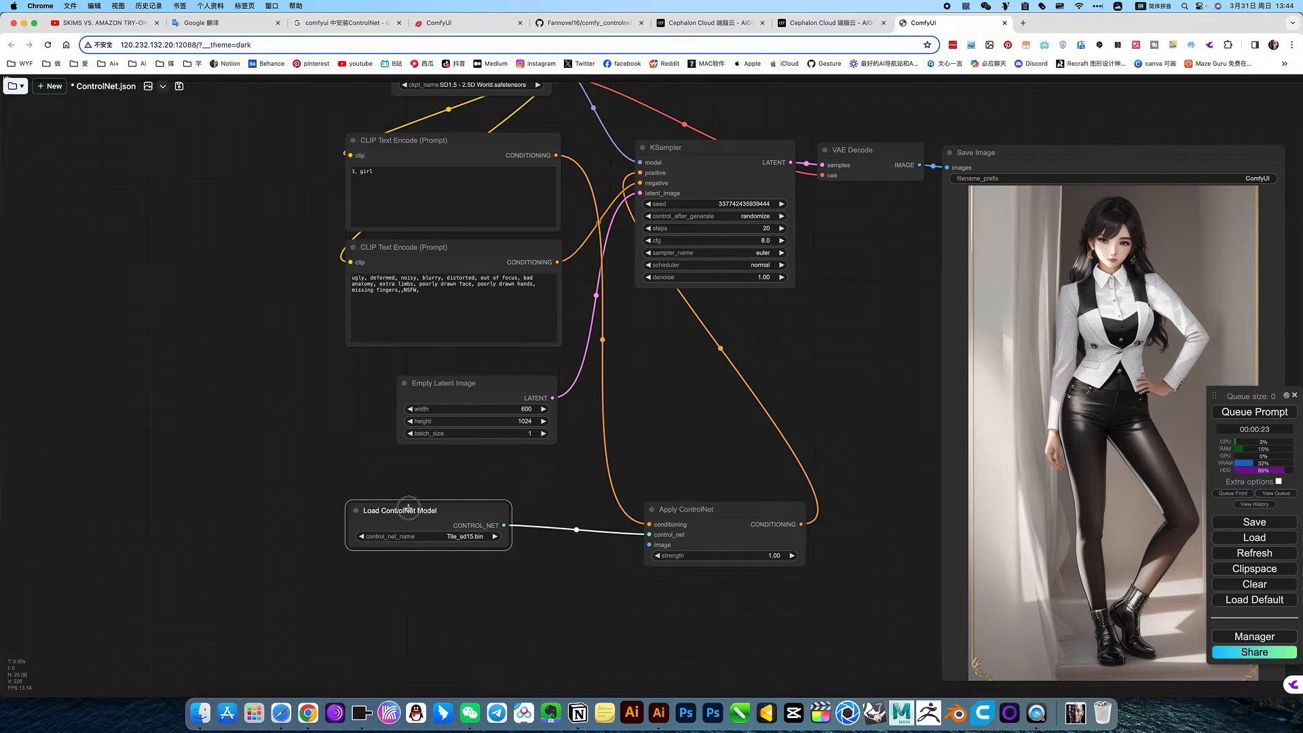
{"action": "left_click", "coordinate": [468, 537]}
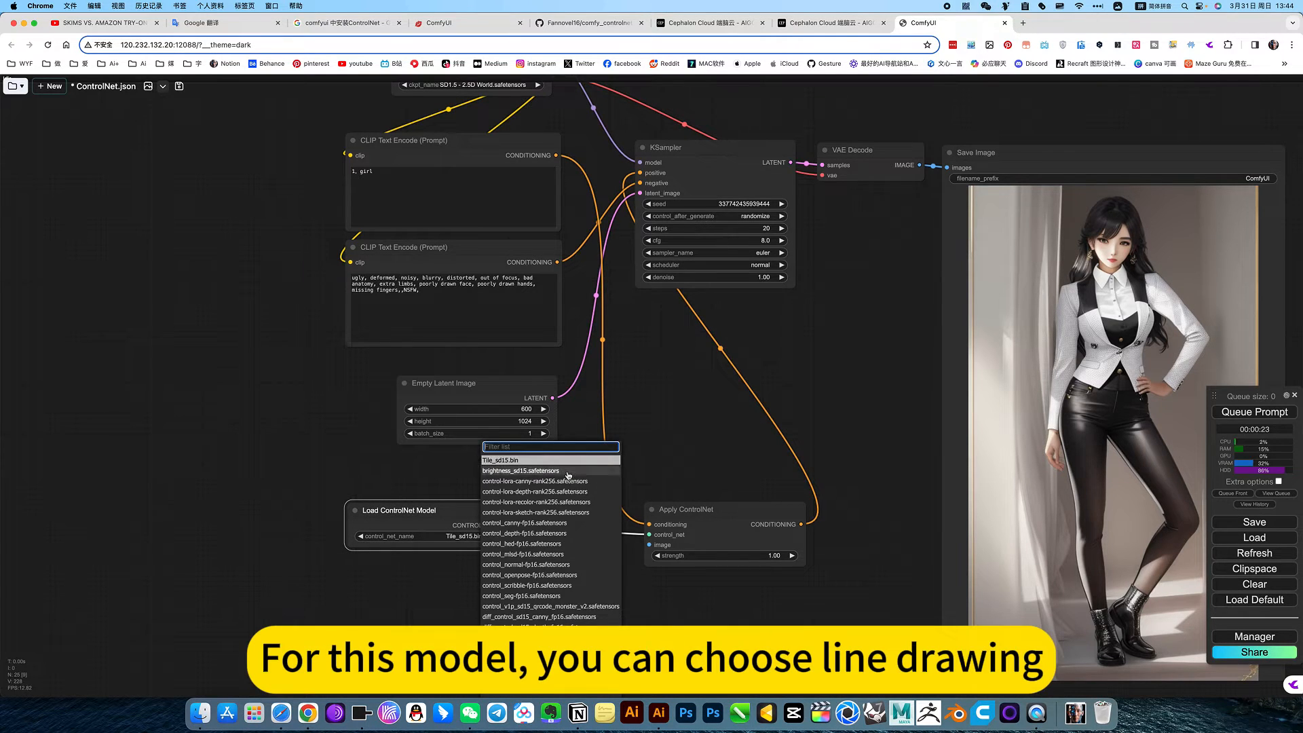
{"action": "left_click", "coordinate": [541, 524]}
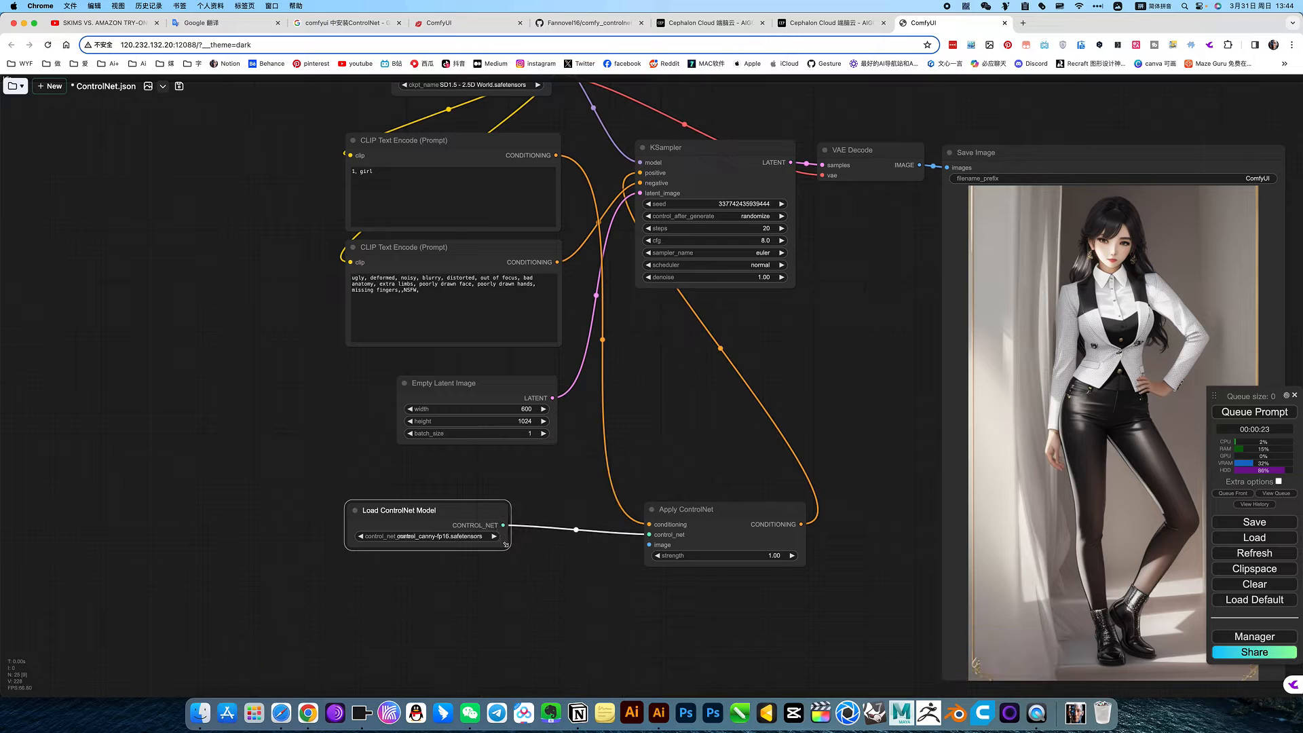
{"action": "left_click_drag", "start_coordinate": [508, 547], "coordinate": [615, 550]}
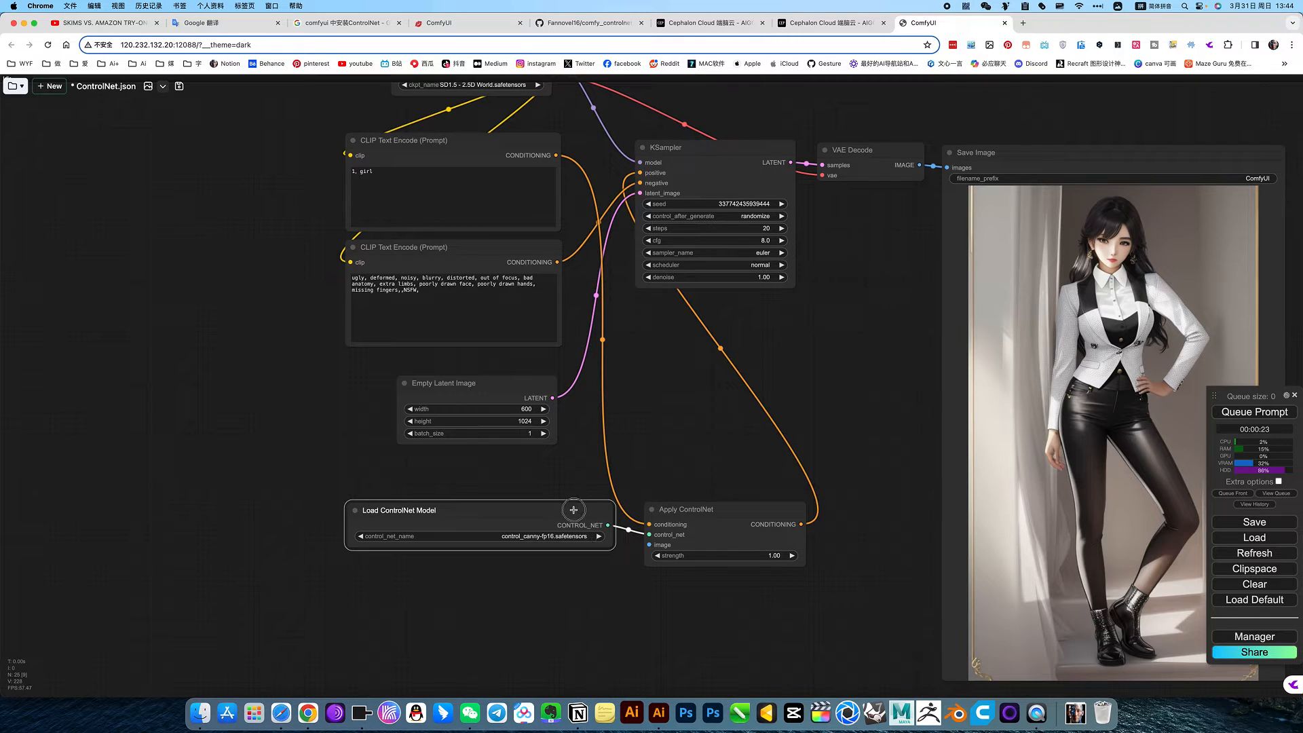
{"action": "left_click_drag", "start_coordinate": [574, 510], "coordinate": [565, 513]}
Step: Attach a Load Image node to Apply ControlNet's image input and place it below the Load ControlNet Model node
{"action": "left_click_drag", "start_coordinate": [649, 545], "coordinate": [475, 599]}
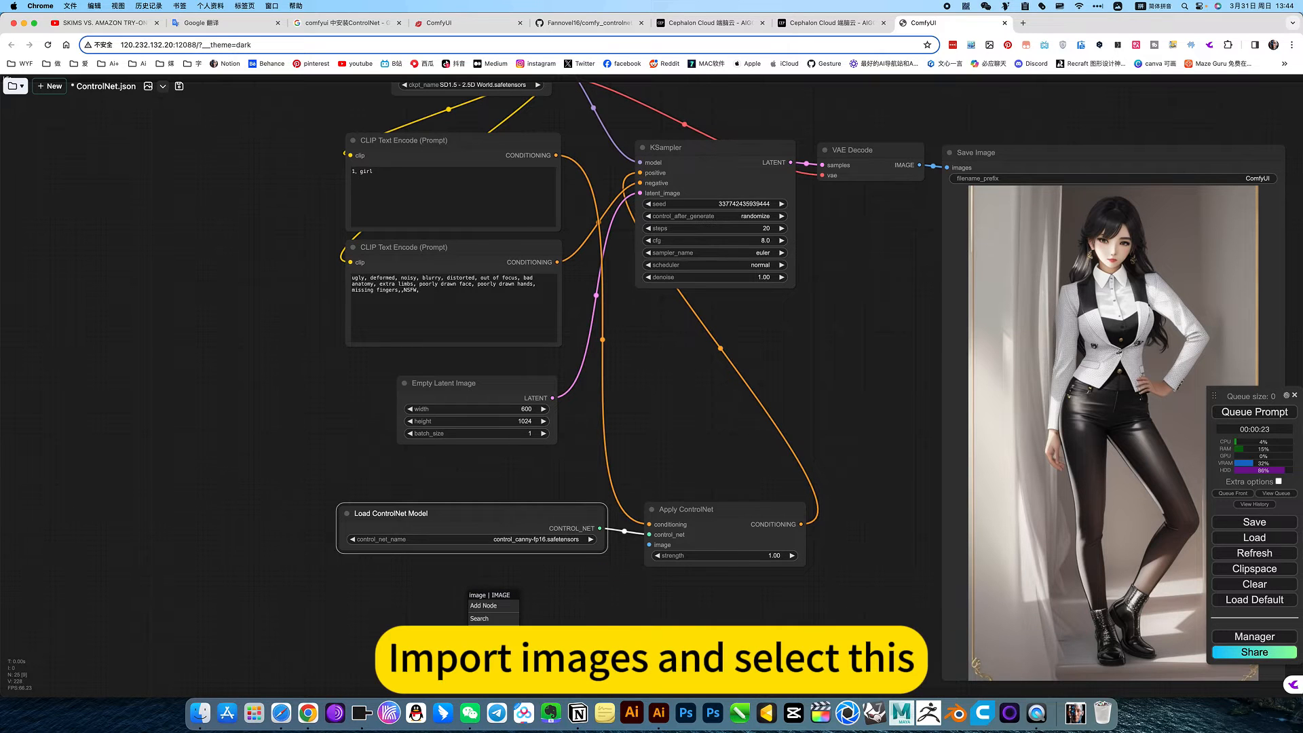
{"action": "left_click", "coordinate": [487, 632]}
{"action": "left_click_drag", "start_coordinate": [695, 527], "coordinate": [731, 355]}
{"action": "left_click_drag", "start_coordinate": [608, 423], "coordinate": [472, 431]}
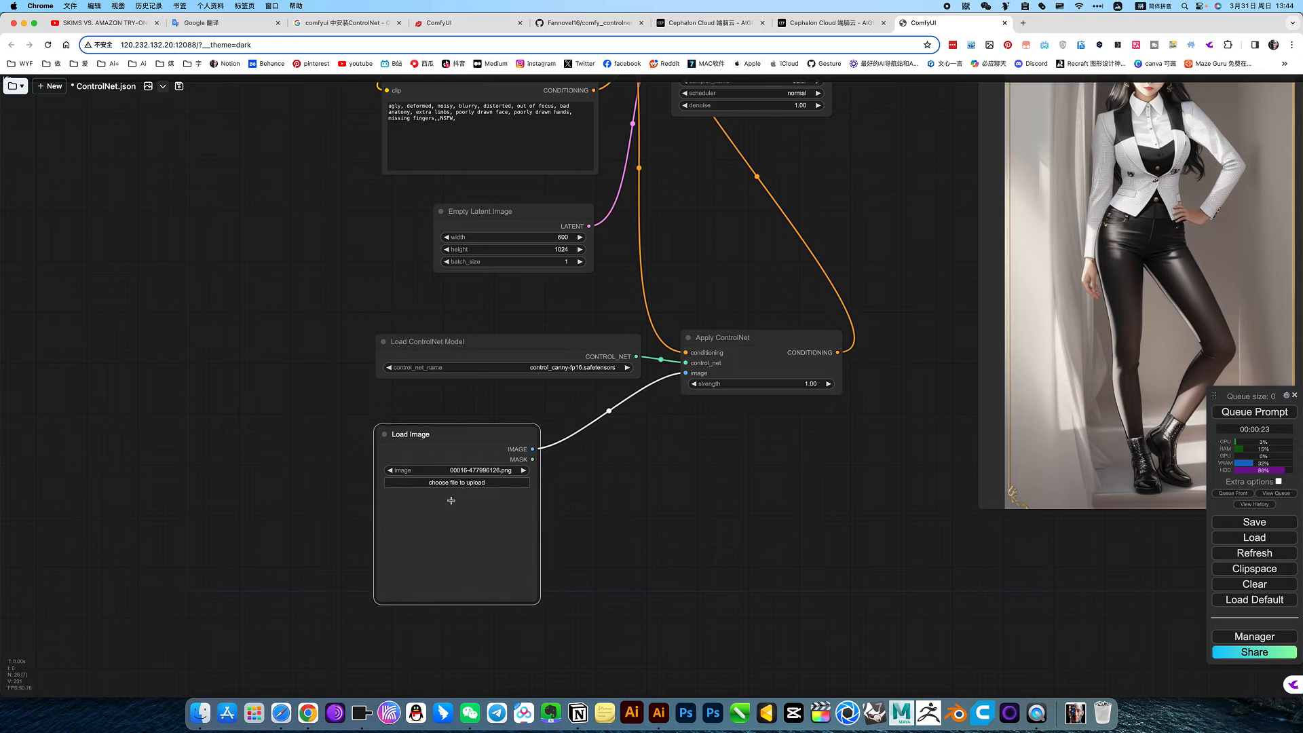
Step: Try to load a reference photo from the 教程素材 folder into the Load Image node
{"action": "left_click", "coordinate": [1074, 713]}
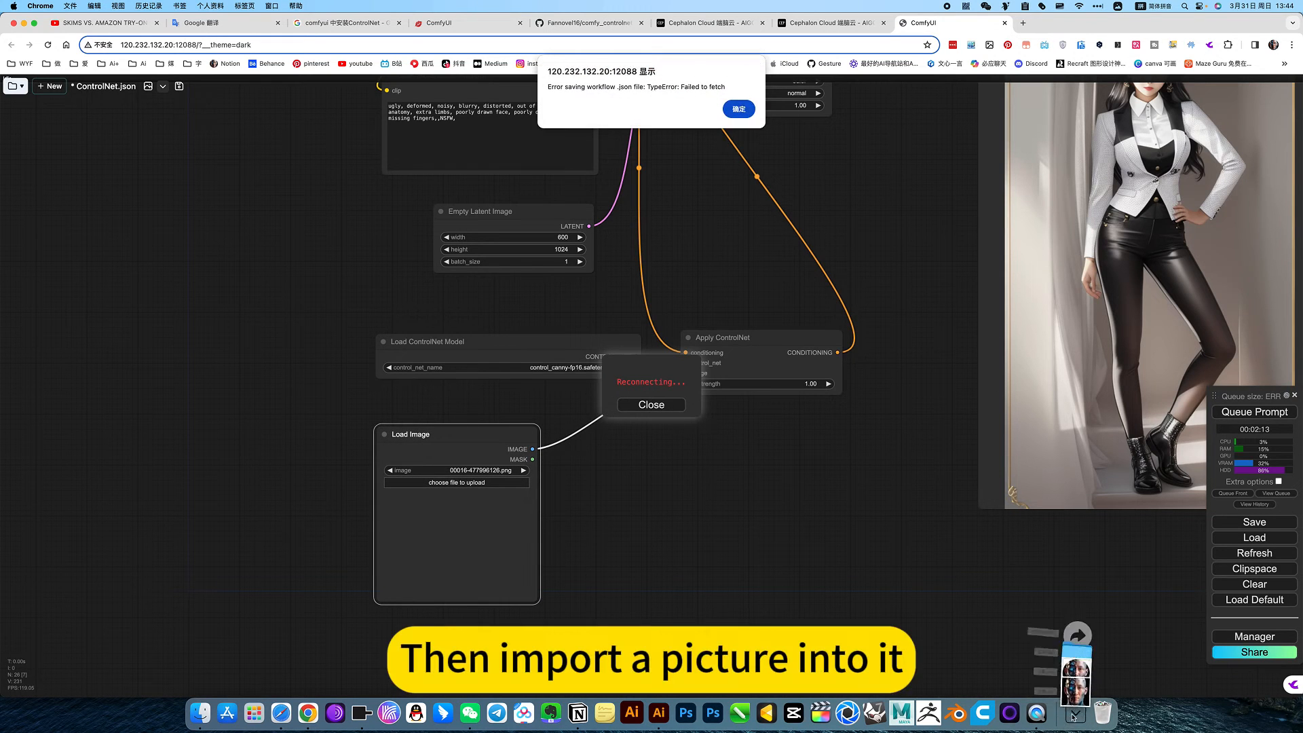
{"action": "left_click", "coordinate": [1089, 541]}
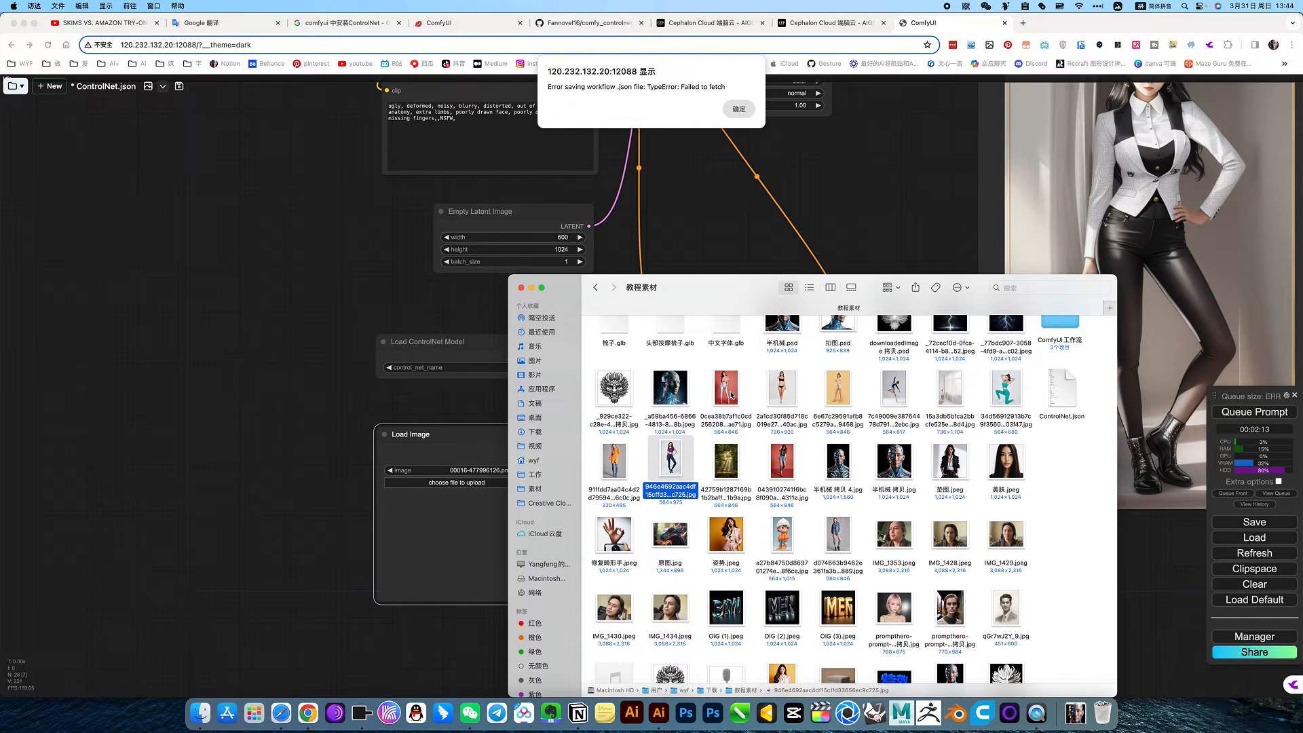
{"action": "left_click_drag", "start_coordinate": [731, 395], "coordinate": [486, 538]}
{"action": "left_click_drag", "start_coordinate": [613, 467], "coordinate": [455, 518]}
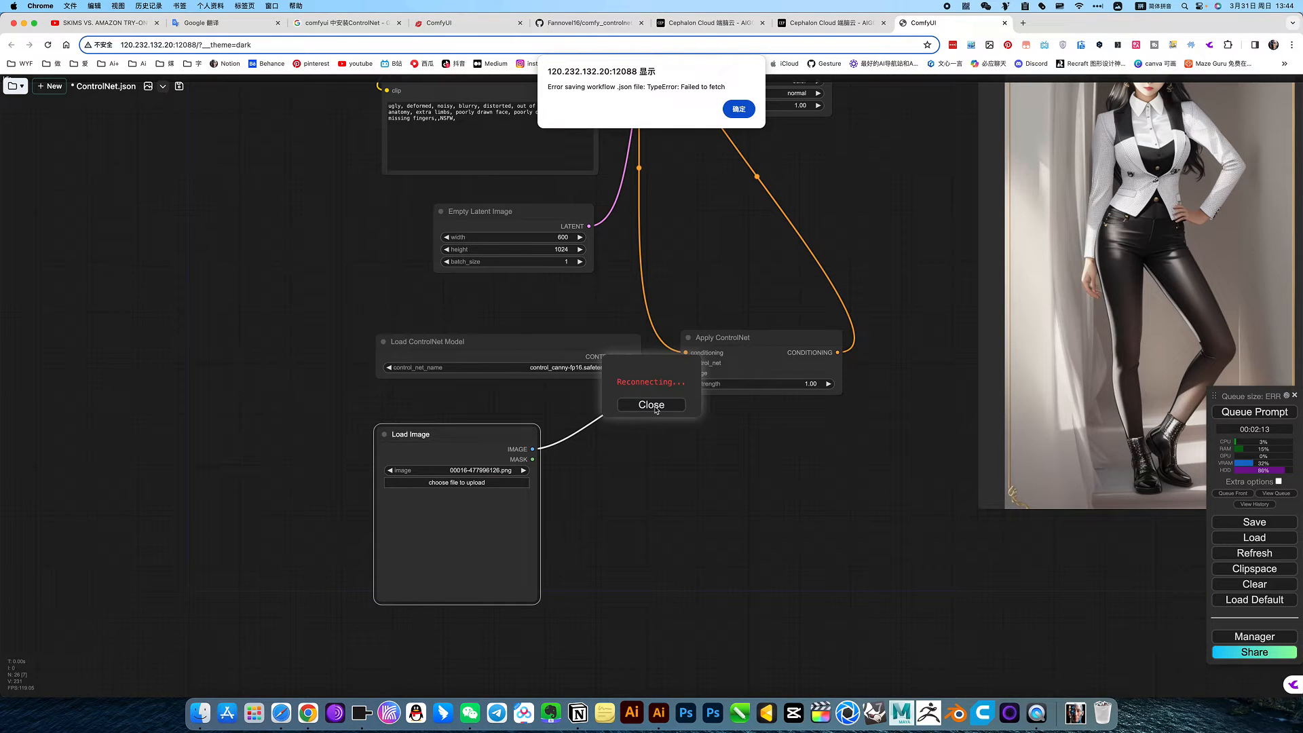
Step: Dismiss the save error and load the orange-dress photo 91ffdd7aa04c4d2d79594a73696f6c0c.jpg from the 教程素材 folder into the Load Image node
{"action": "left_click", "coordinate": [739, 107]}
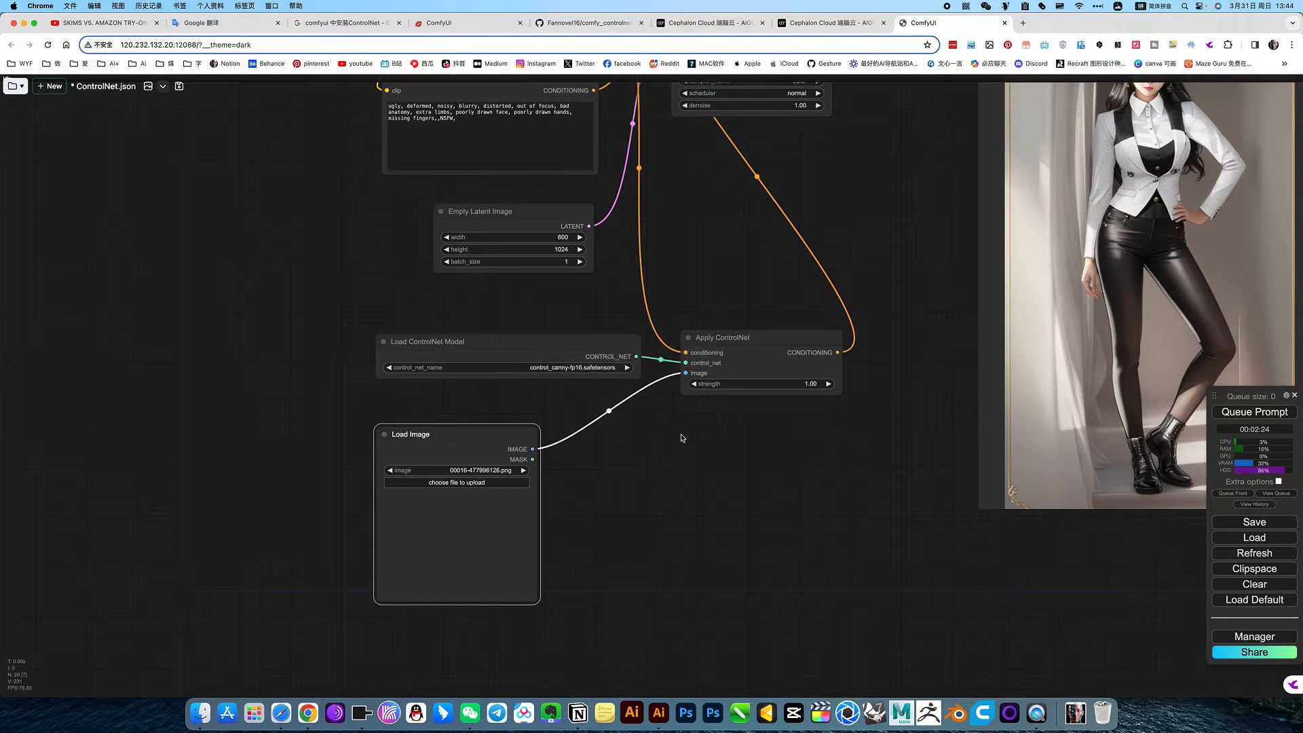
{"action": "left_click", "coordinate": [1075, 714]}
{"action": "left_click", "coordinate": [1081, 611]}
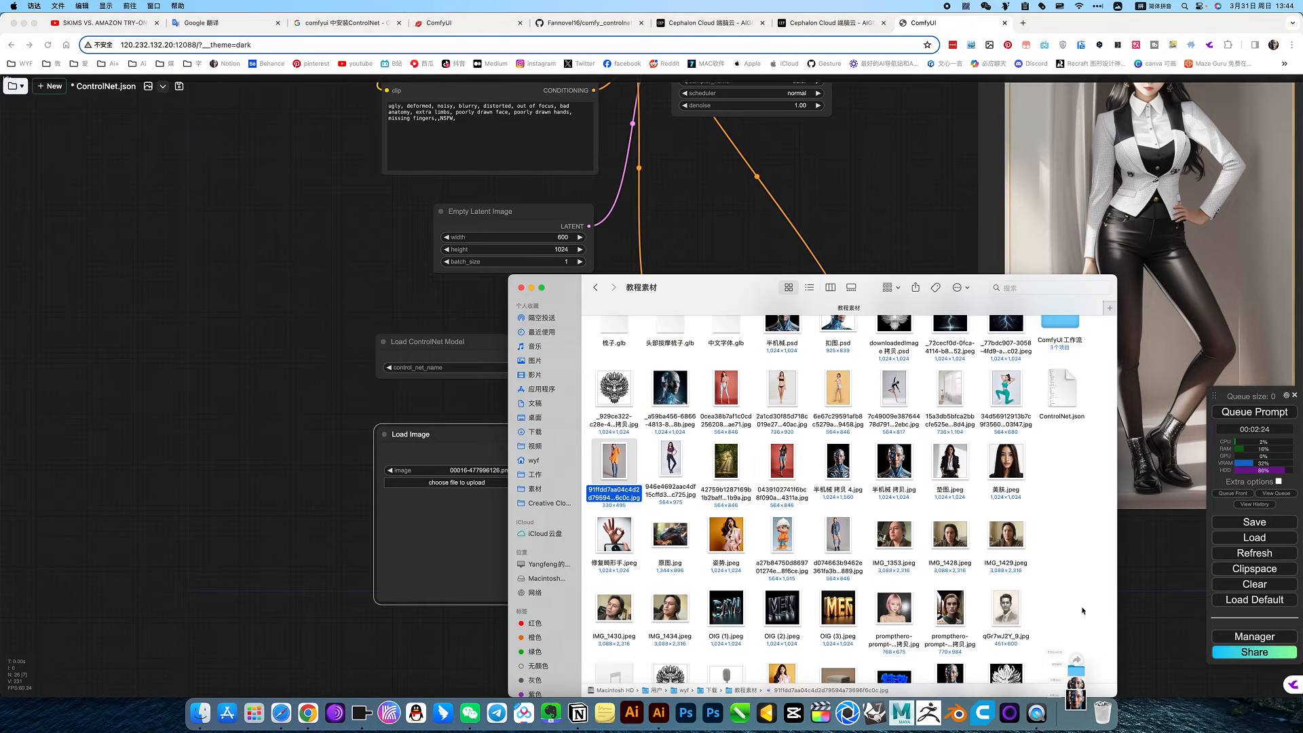
{"action": "left_click_drag", "start_coordinate": [616, 489], "coordinate": [450, 533]}
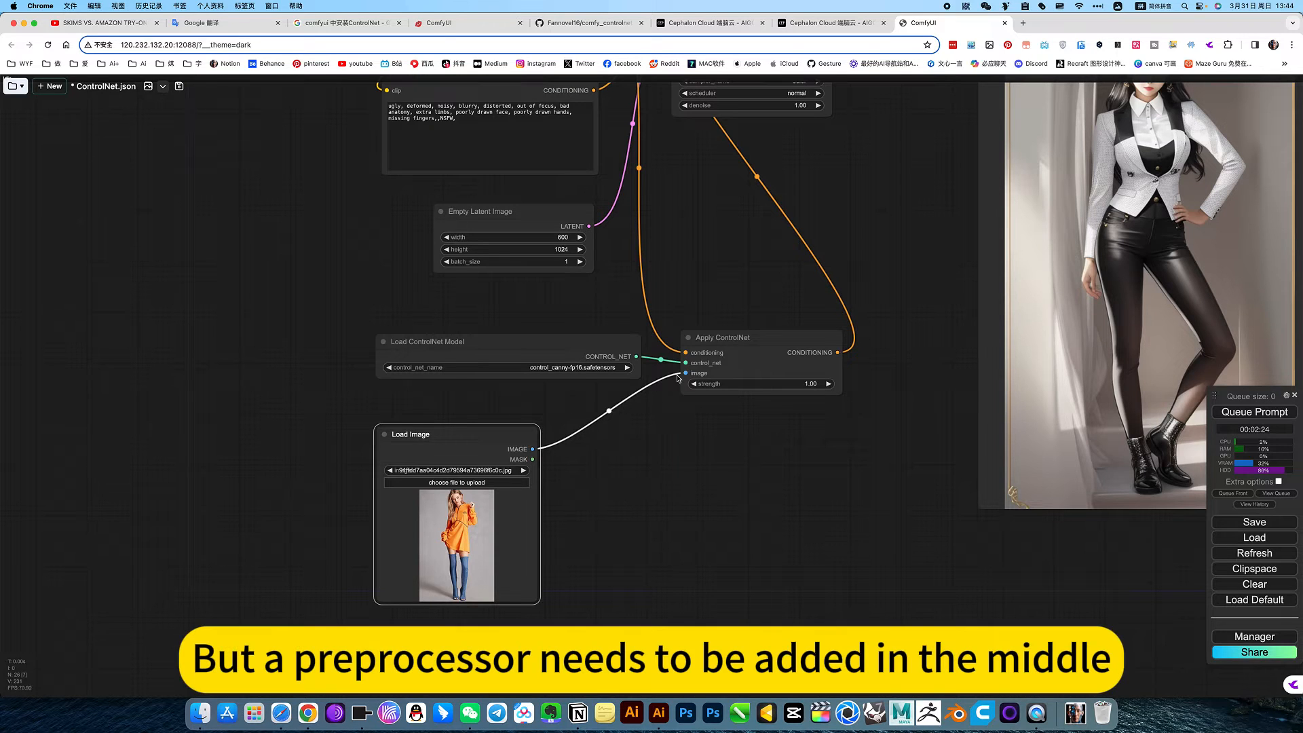
{"action": "right_click", "coordinate": [615, 442]}
{"action": "left_click", "coordinate": [641, 436]}
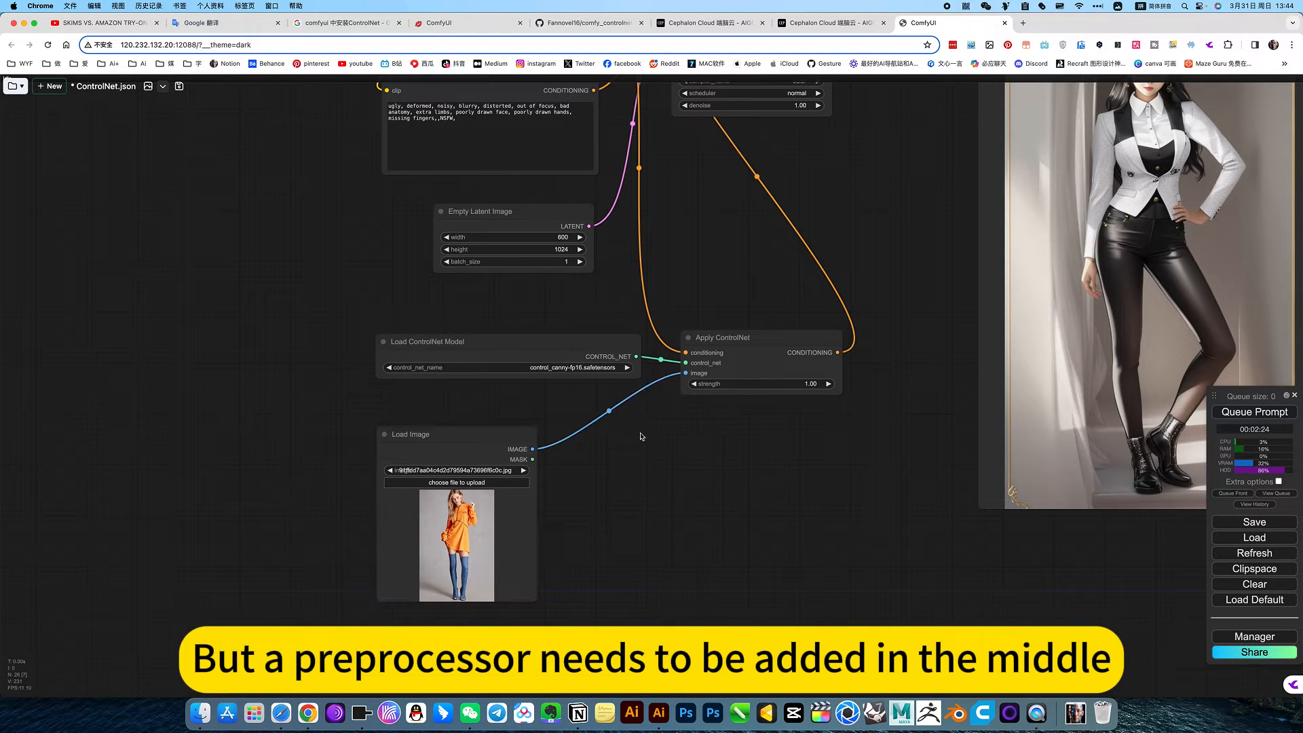
{"action": "left_click", "coordinate": [571, 372]}
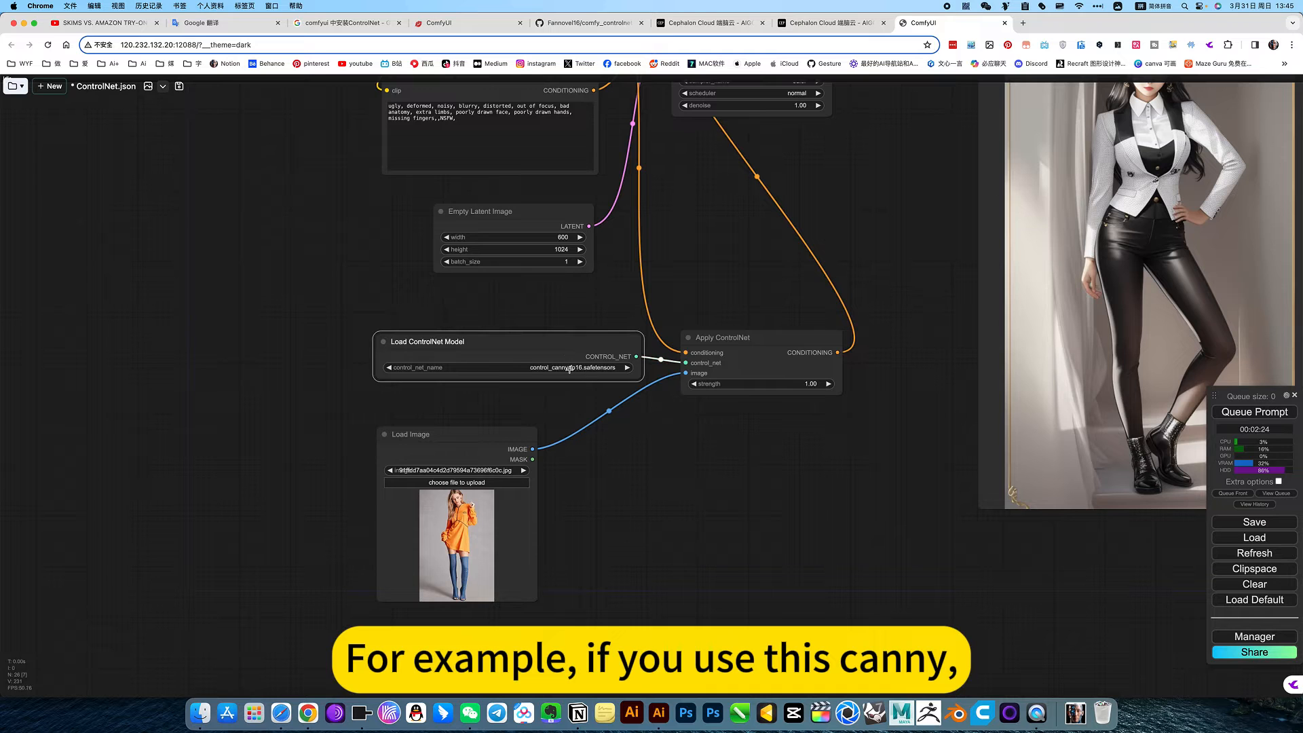
{"action": "scroll", "coordinate": [570, 370], "scroll_direction": "up", "scroll_amount": 8}
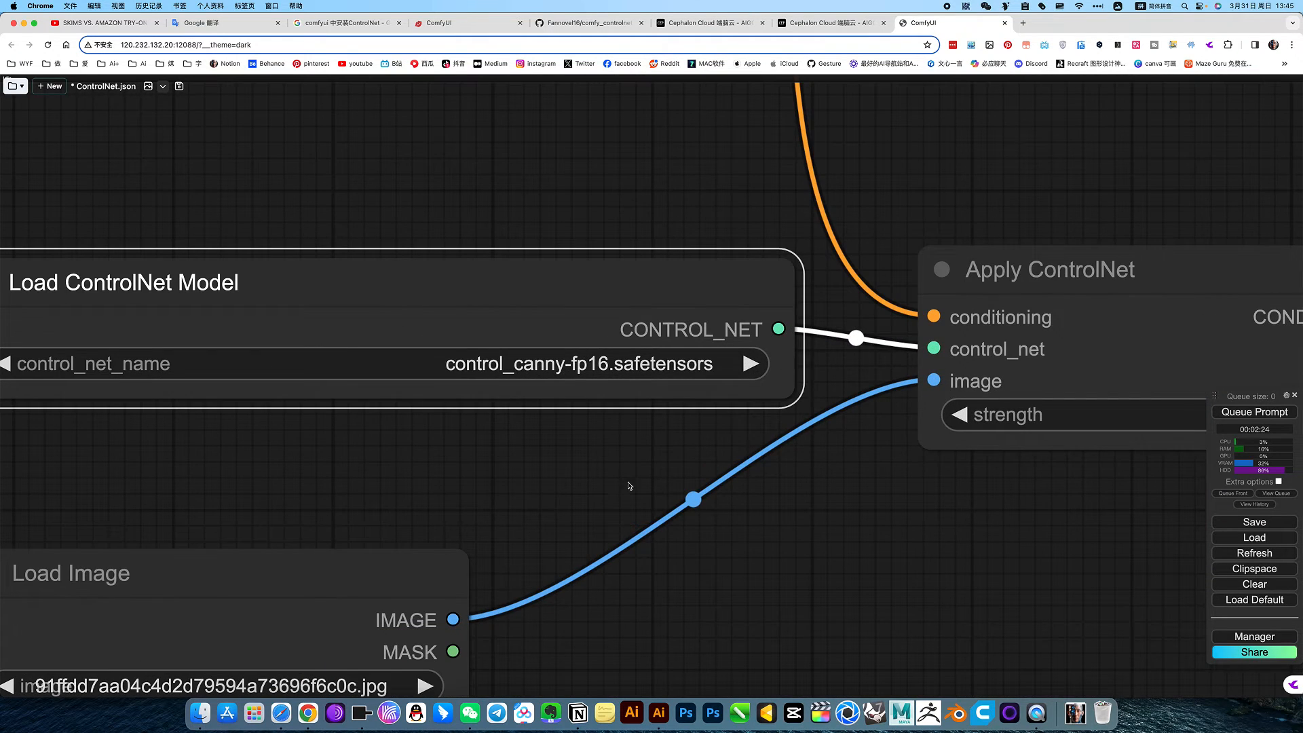
{"action": "scroll", "coordinate": [629, 486], "scroll_direction": "down", "scroll_amount": 5}
{"action": "scroll", "coordinate": [635, 475], "scroll_direction": "up", "scroll_amount": 3}
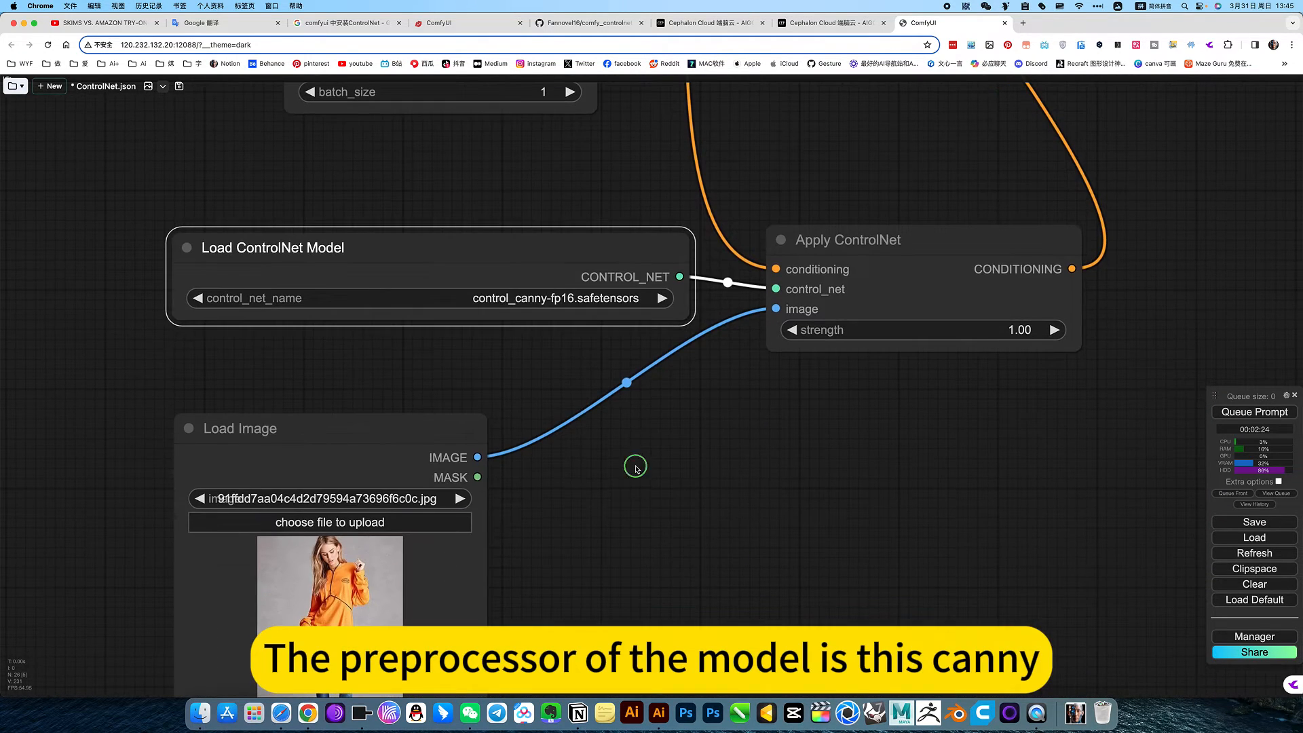
{"action": "right_click", "coordinate": [636, 469]}
{"action": "double_click", "coordinate": [636, 467]}
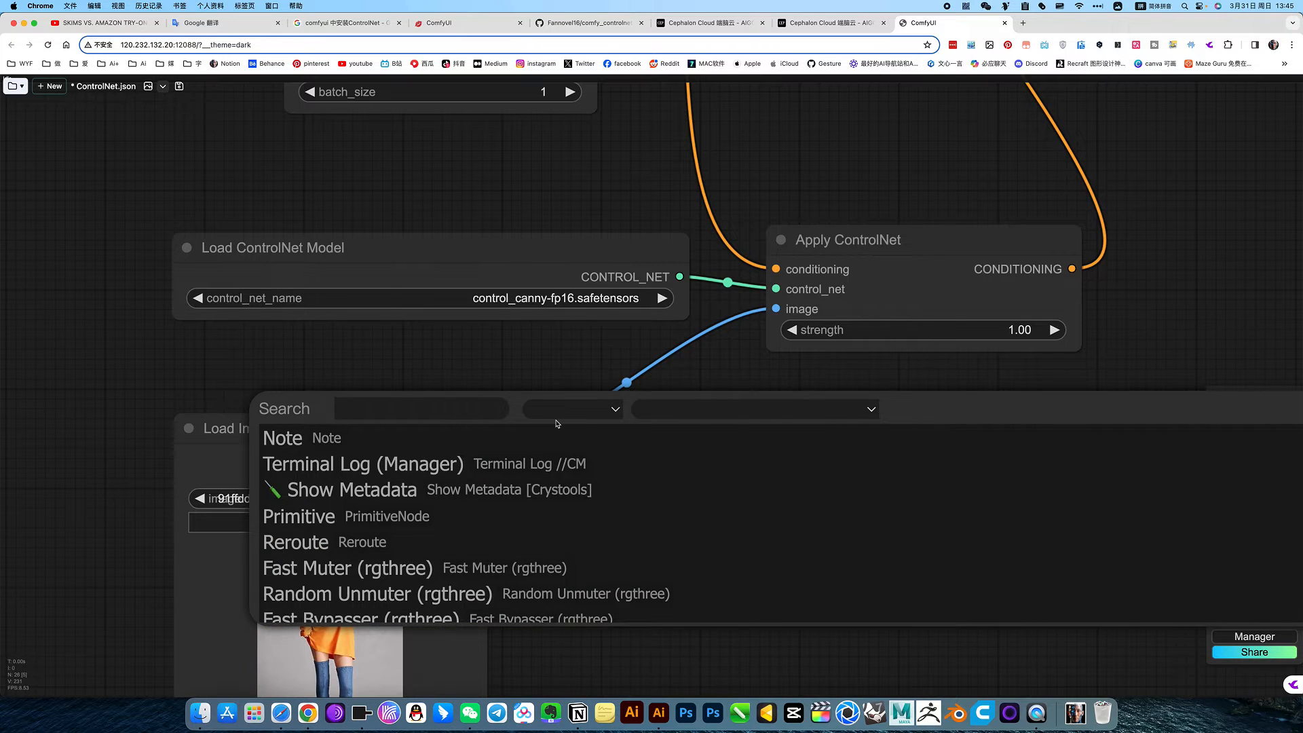
{"action": "type", "text": "ca"}
{"action": "key", "text": "Escape"}
Step: Search the nodes for "can", add the Canny node and place it between Load Image and Apply ControlNet
{"action": "key", "text": "ctrl+space"}
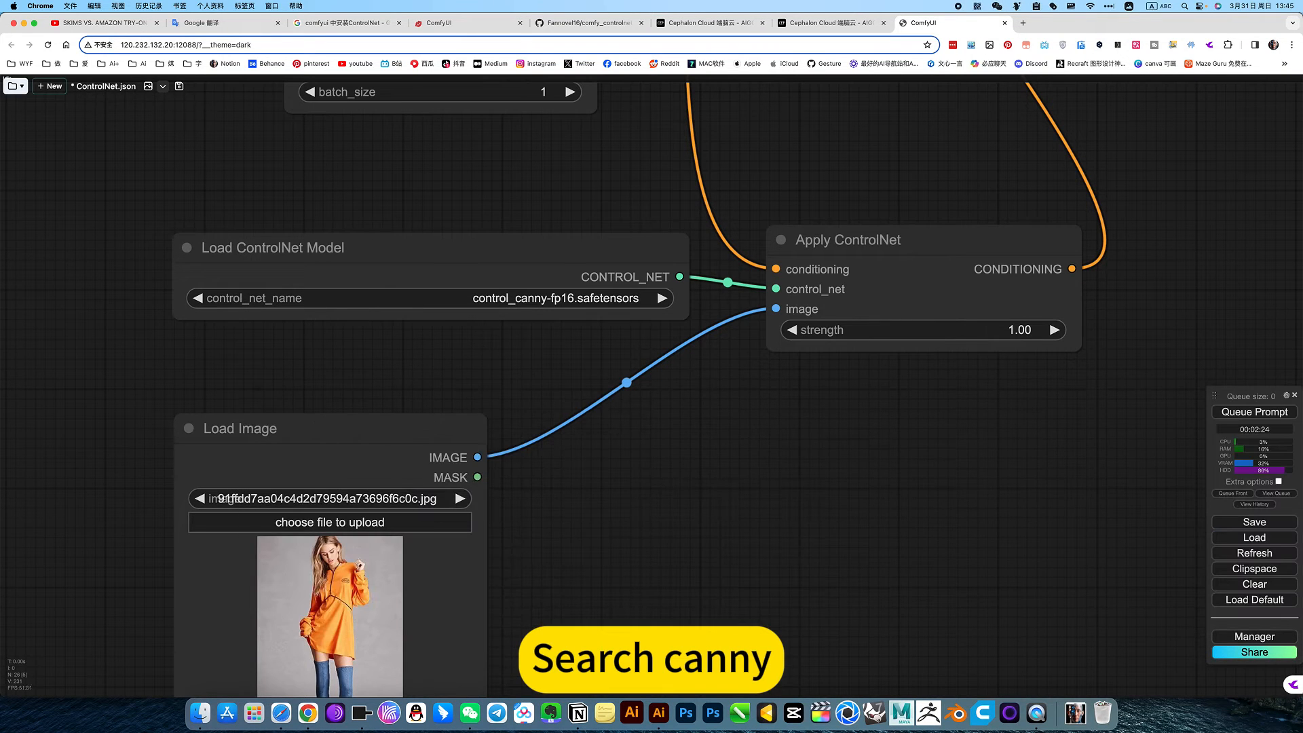
{"action": "double_click", "coordinate": [724, 459]}
{"action": "type", "text": "can"}
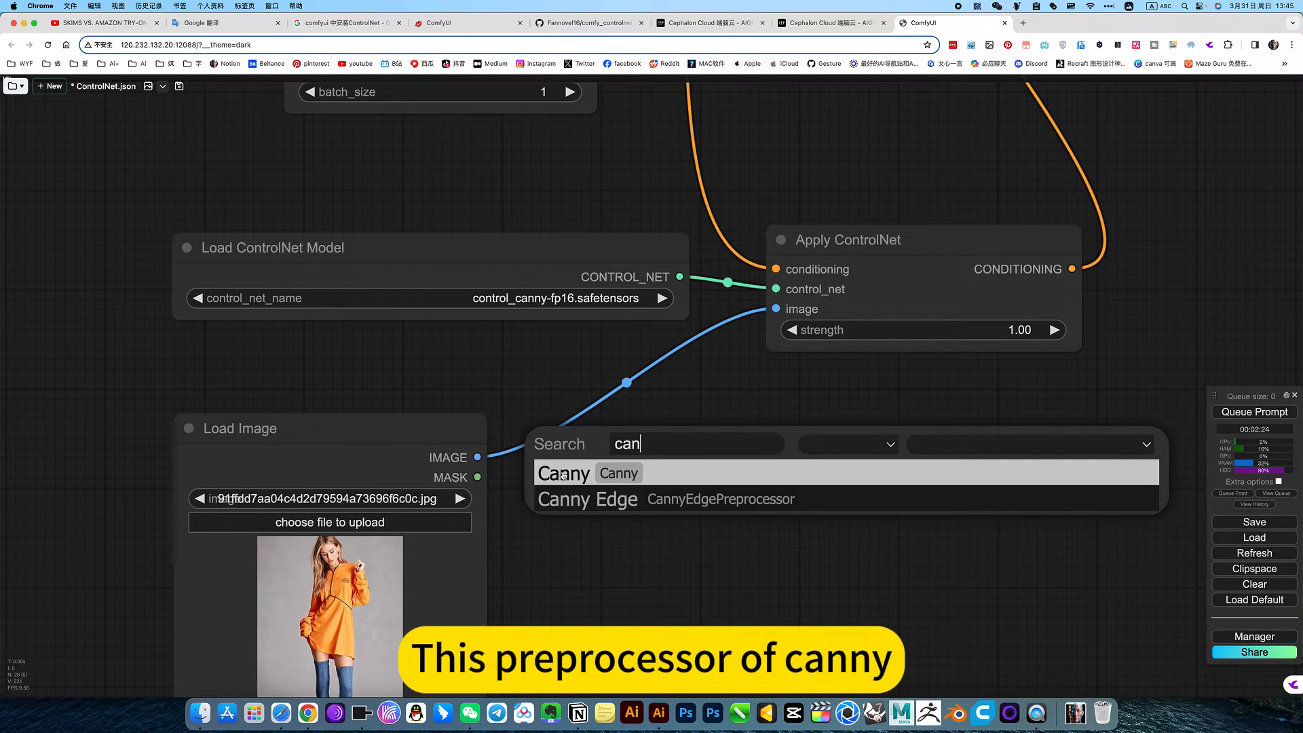
{"action": "left_click", "coordinate": [563, 475]}
{"action": "left_click_drag", "start_coordinate": [754, 443], "coordinate": [578, 445]}
Step: Wire Load Image through Canny into Apply ControlNet's image input, and arrange both nodes below Load ControlNet Model
{"action": "left_click_drag", "start_coordinate": [474, 458], "coordinate": [567, 473]}
{"action": "left_click_drag", "start_coordinate": [861, 472], "coordinate": [777, 310]}
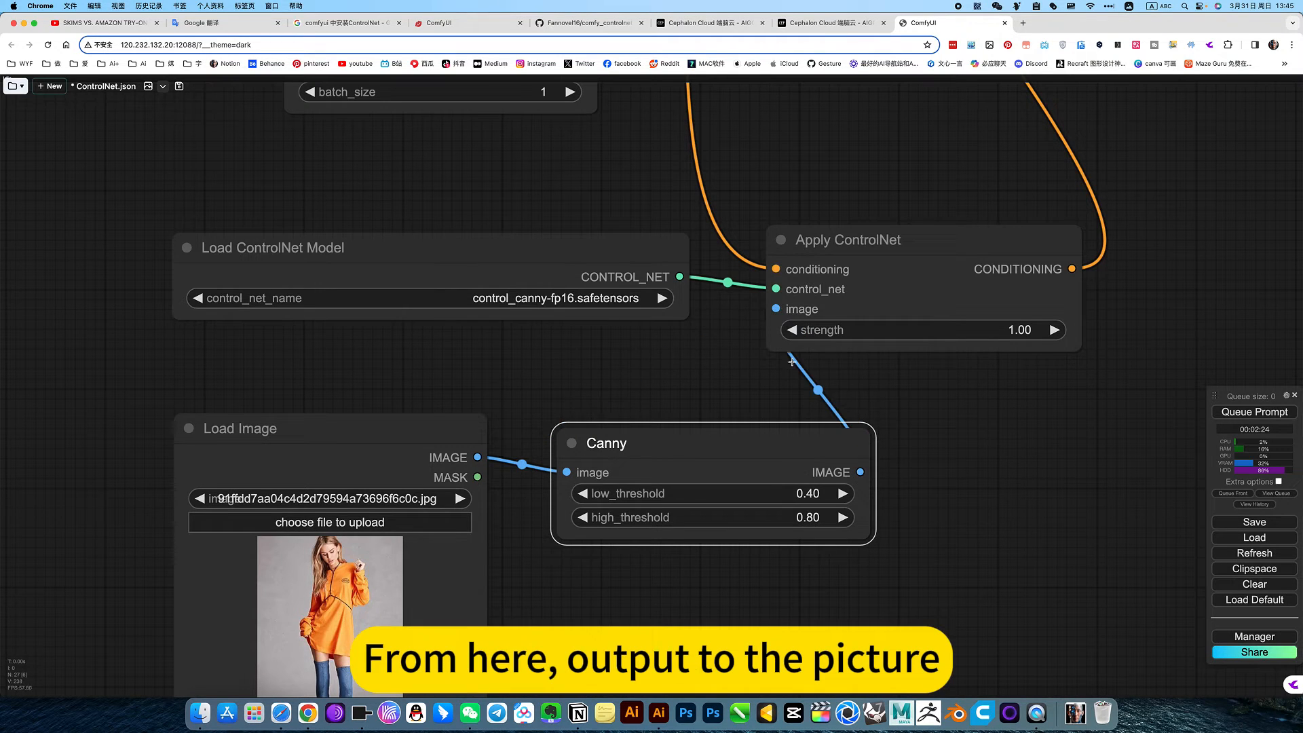
{"action": "left_click_drag", "start_coordinate": [422, 421], "coordinate": [252, 408]}
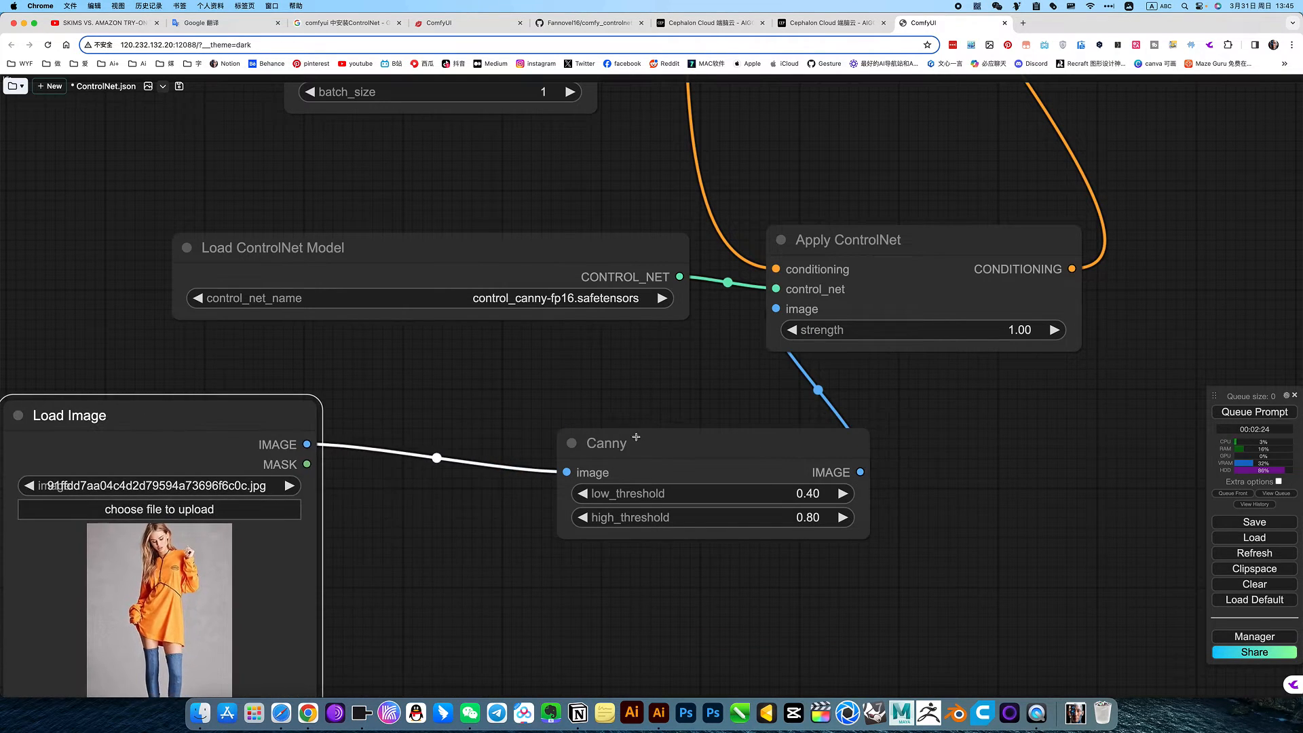
{"action": "left_click_drag", "start_coordinate": [628, 432], "coordinate": [445, 378]}
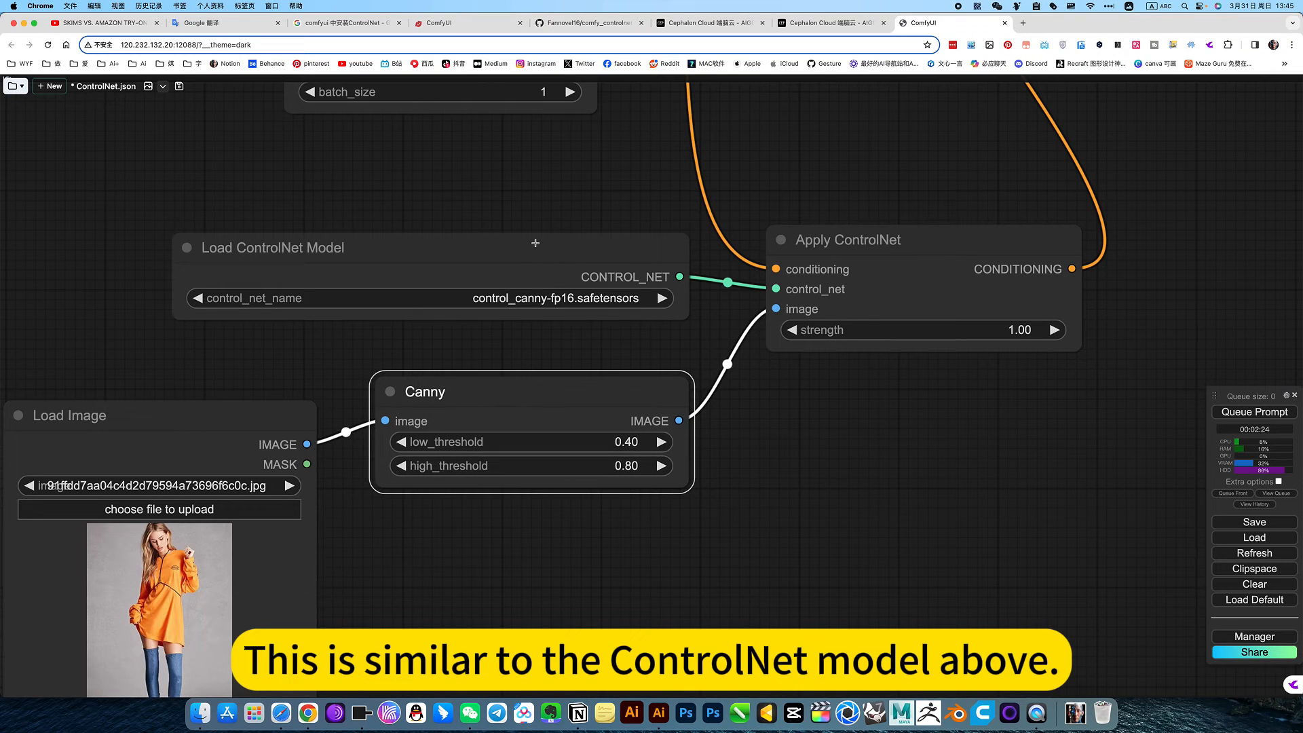
{"action": "left_click", "coordinate": [578, 271]}
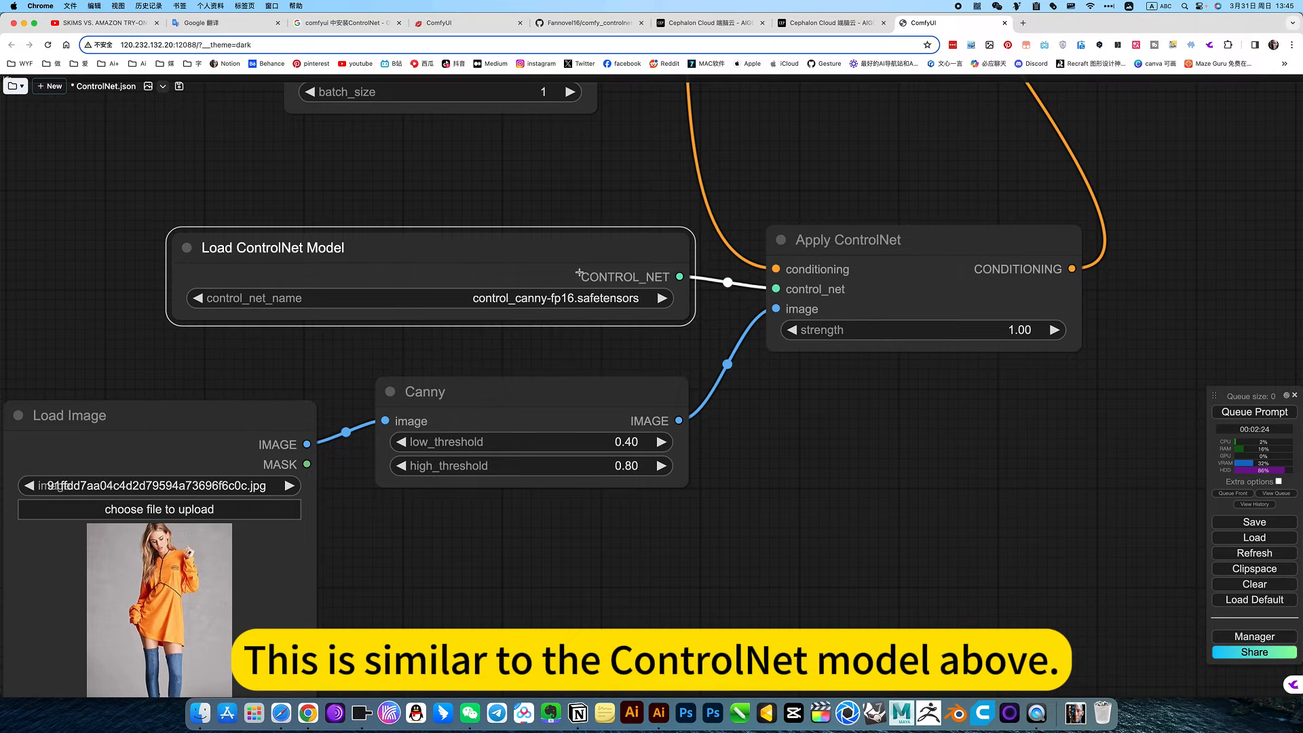
{"action": "left_click", "coordinate": [546, 299]}
{"action": "left_click", "coordinate": [807, 393]}
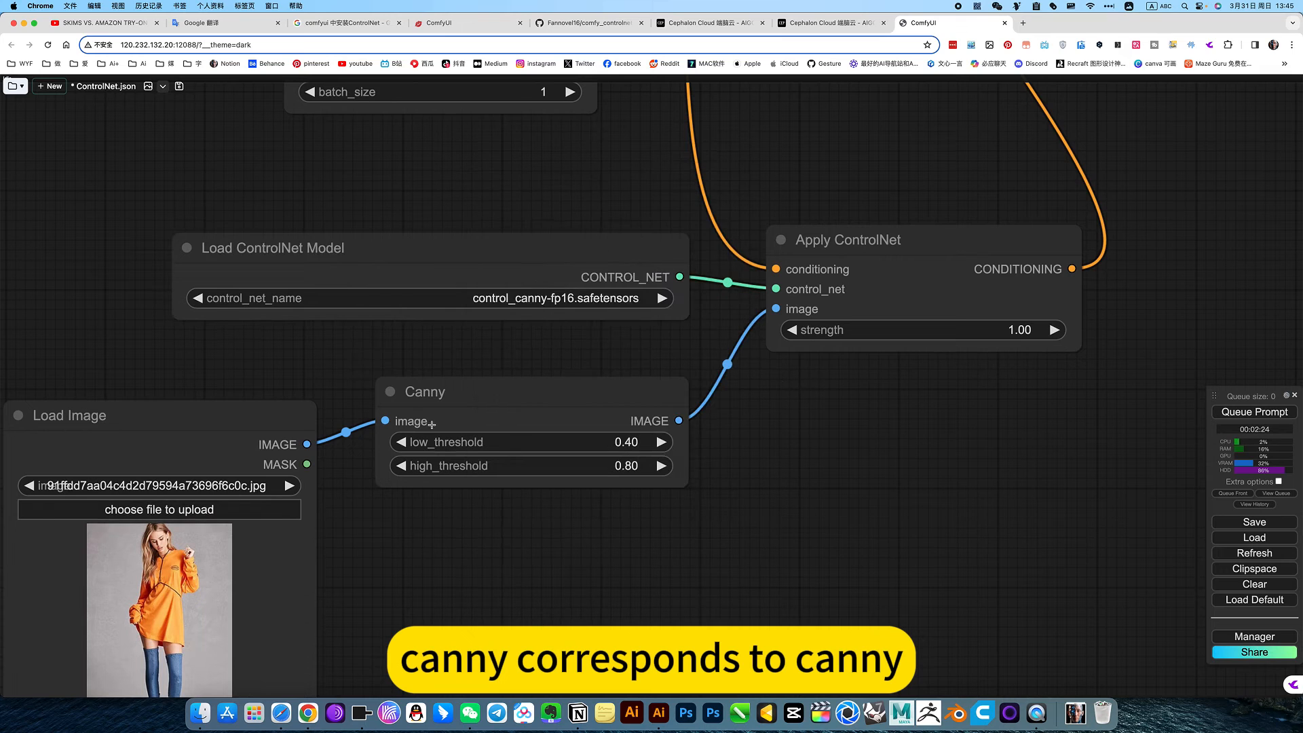
{"action": "left_click", "coordinate": [432, 416]}
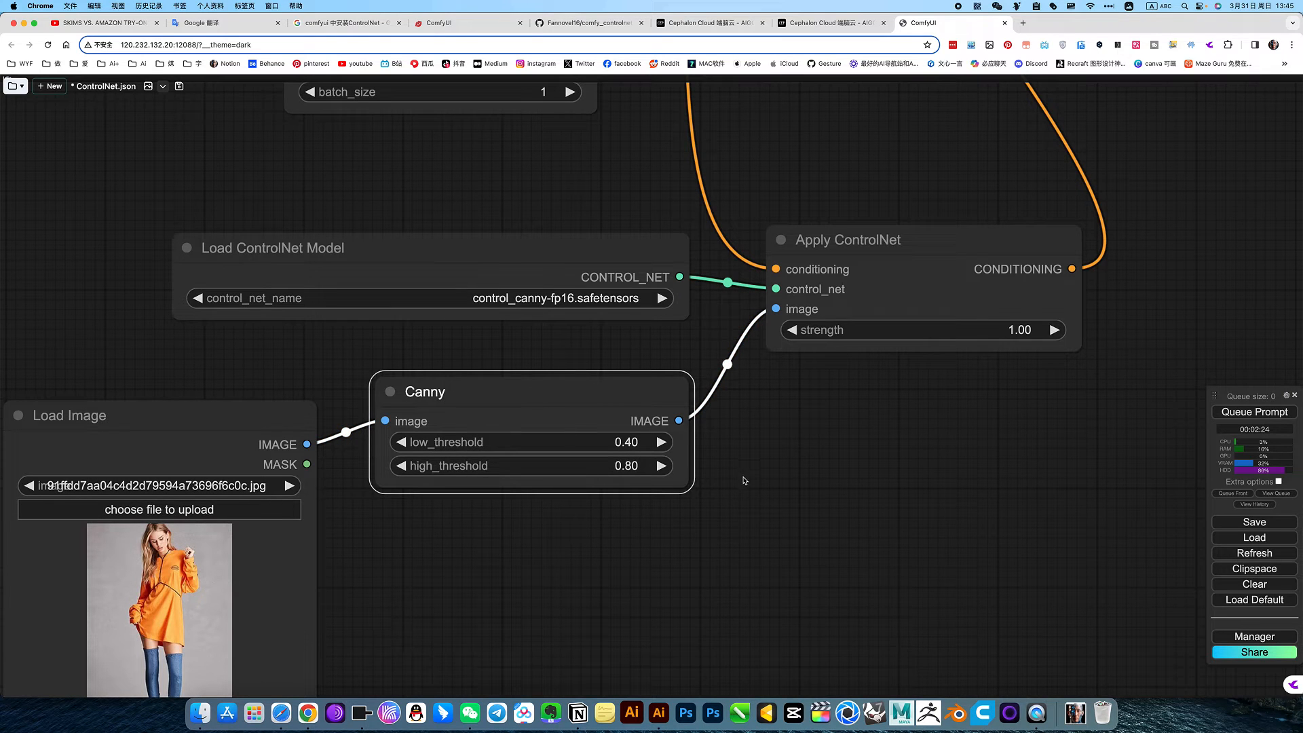
Step: Attach a PreviewImage node to Canny's IMAGE output to show the processed line drawing
{"action": "left_click_drag", "start_coordinate": [745, 510], "coordinate": [766, 408]}
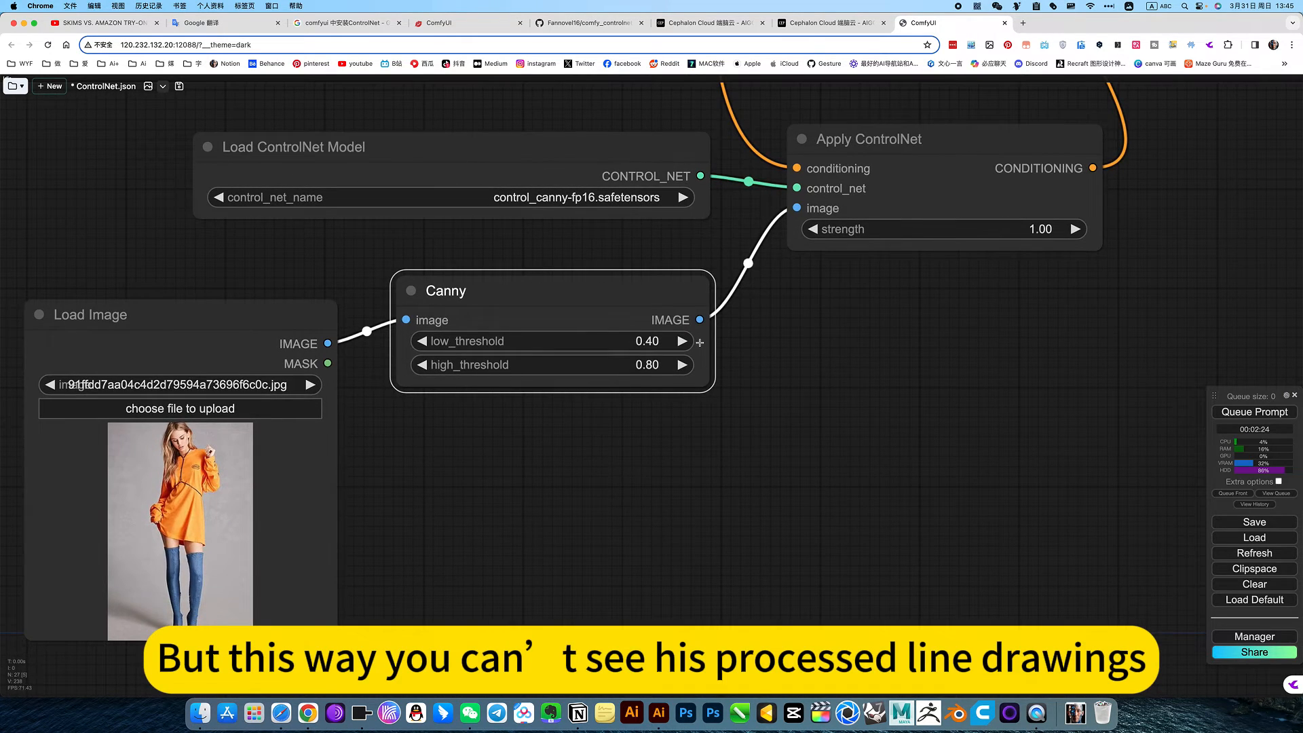
{"action": "left_click_drag", "start_coordinate": [702, 321], "coordinate": [787, 390]}
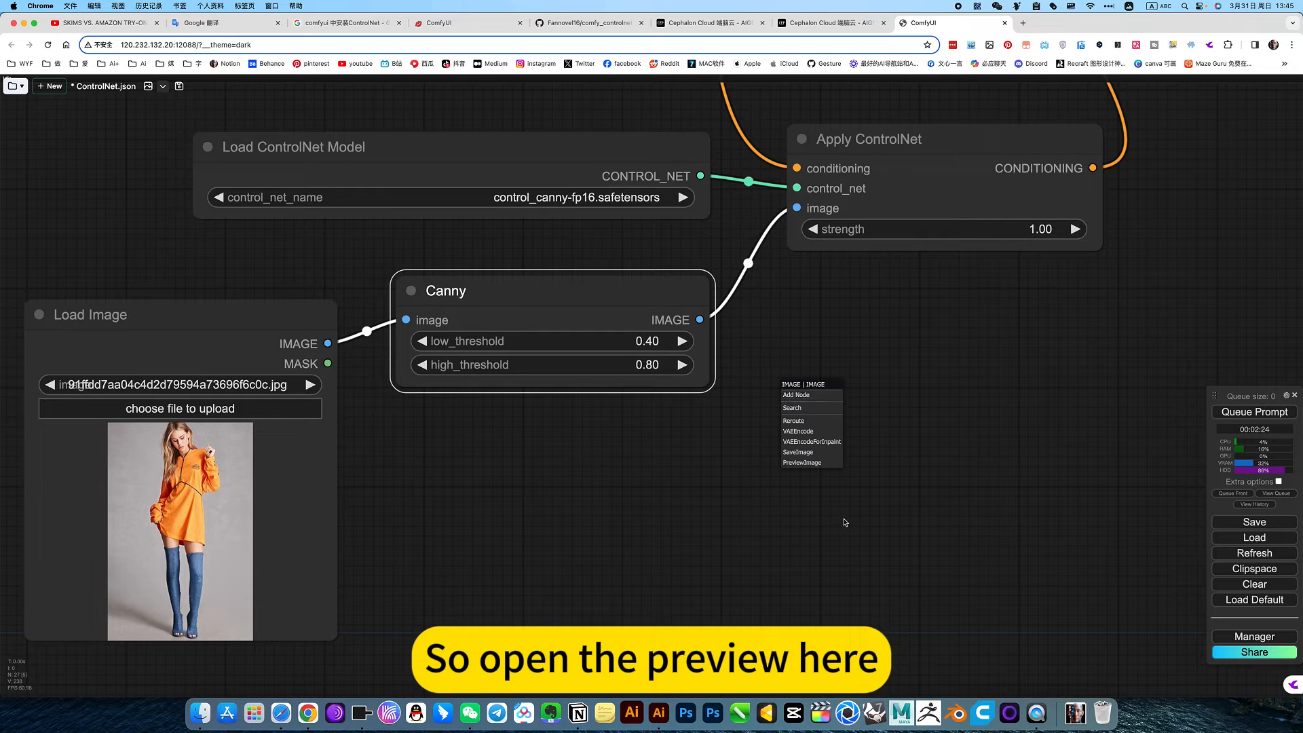
{"action": "left_click", "coordinate": [804, 463]}
{"action": "scroll", "coordinate": [970, 495], "scroll_direction": "down", "scroll_amount": 5}
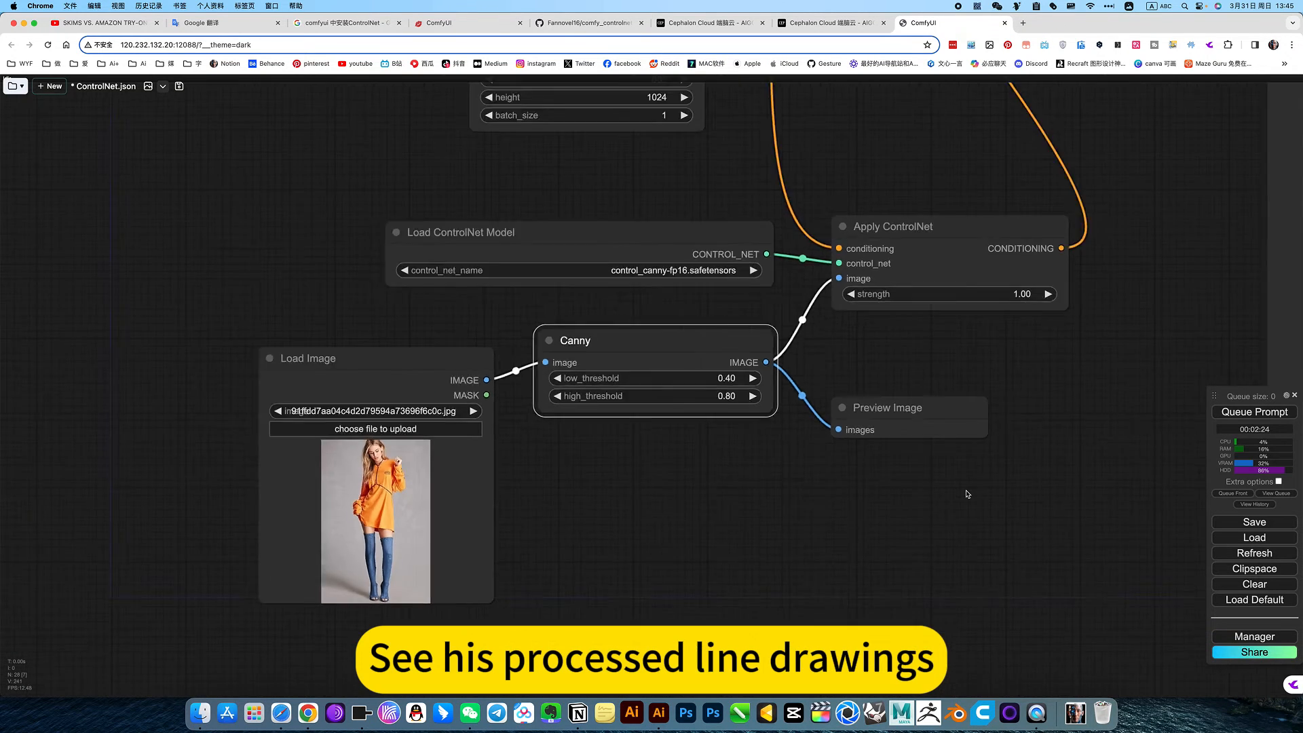
Step: Queue the workflow to generate an image with the canny ControlNet branch
{"action": "left_click_drag", "start_coordinate": [1070, 426], "coordinate": [738, 569]}
{"action": "left_click_drag", "start_coordinate": [755, 254], "coordinate": [732, 238]}
{"action": "left_click", "coordinate": [615, 133]}
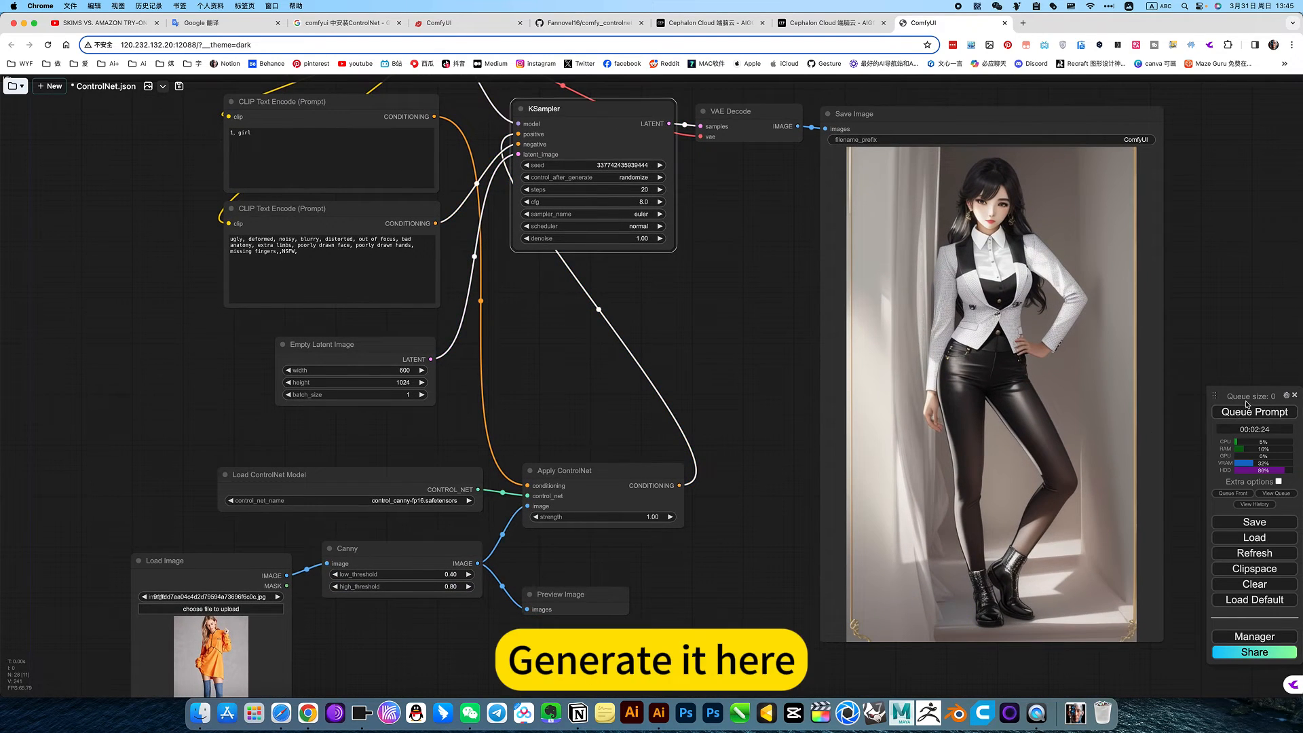
{"action": "left_click_drag", "start_coordinate": [687, 637], "coordinate": [748, 382]}
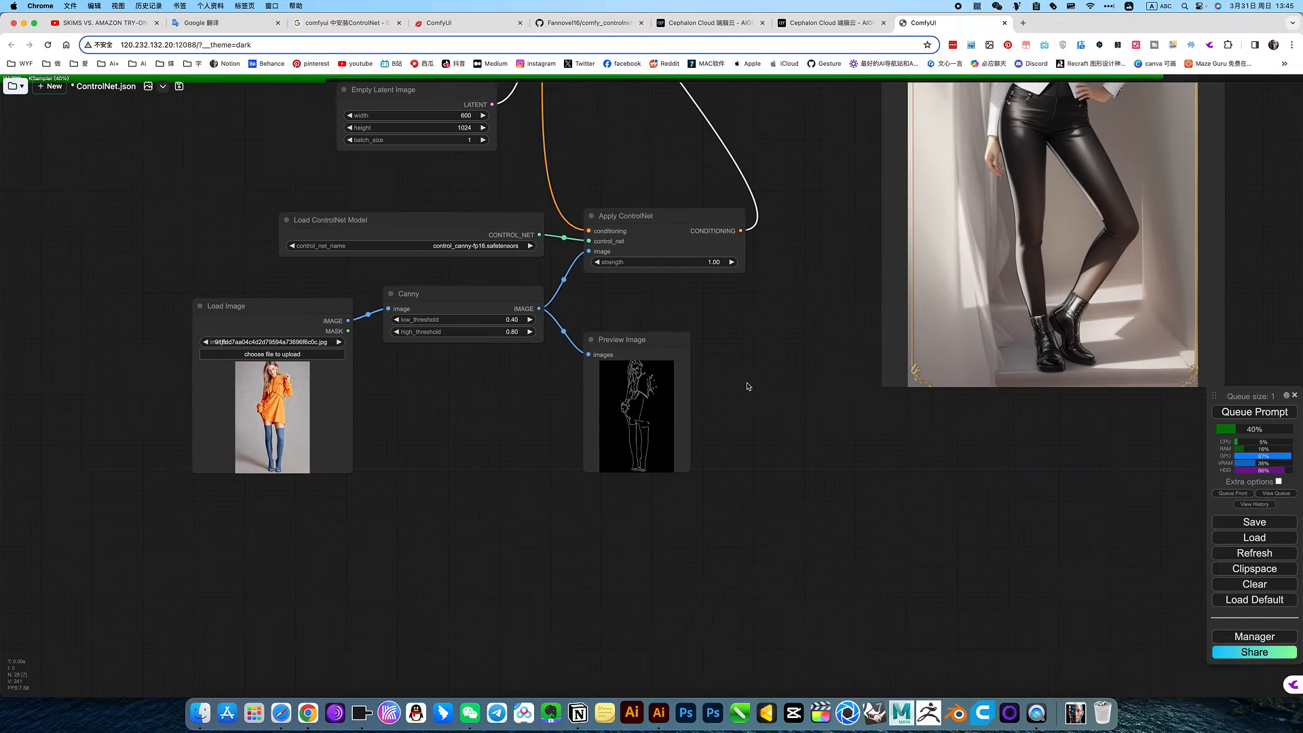
Step: Examine the canny line drawing in the preview and compare the generated image's framing with the reference photo
{"action": "scroll", "coordinate": [703, 427], "scroll_direction": "down", "scroll_amount": 4}
{"action": "scroll", "coordinate": [702, 427], "scroll_direction": "up", "scroll_amount": 6}
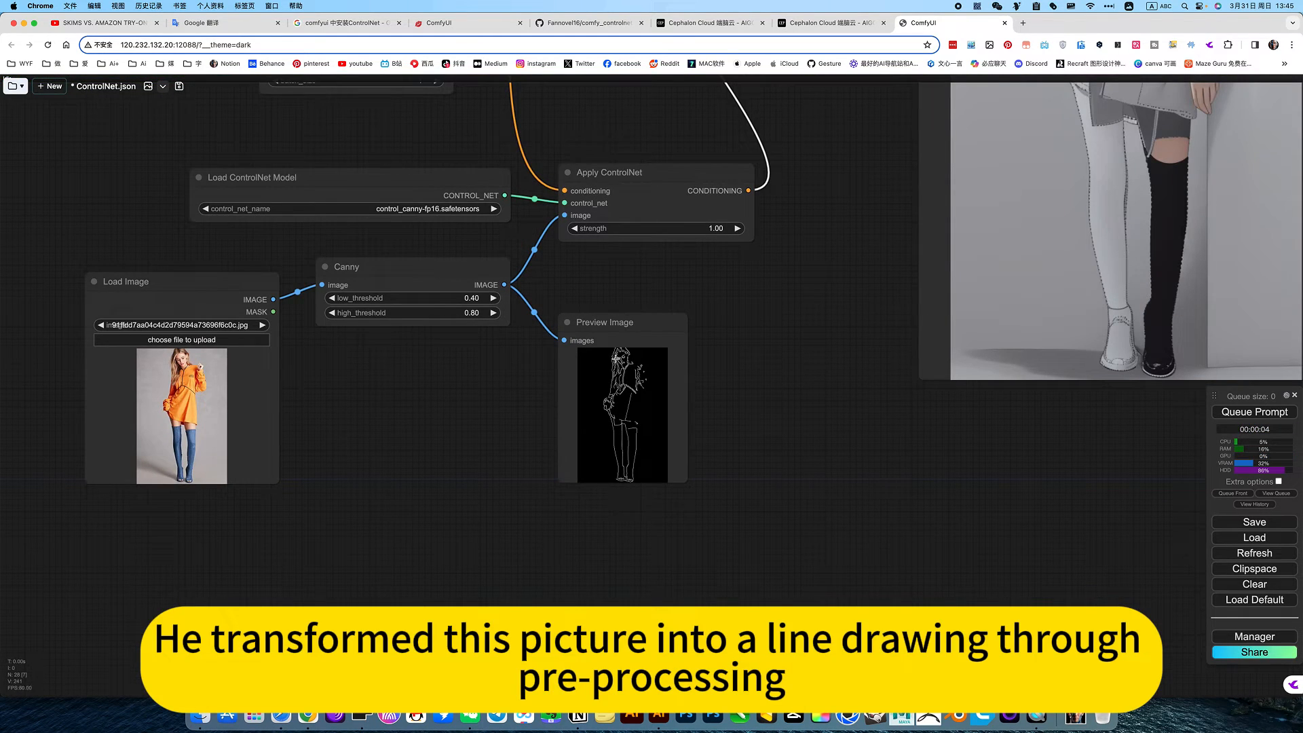
{"action": "scroll", "coordinate": [698, 421], "scroll_direction": "down", "scroll_amount": 3}
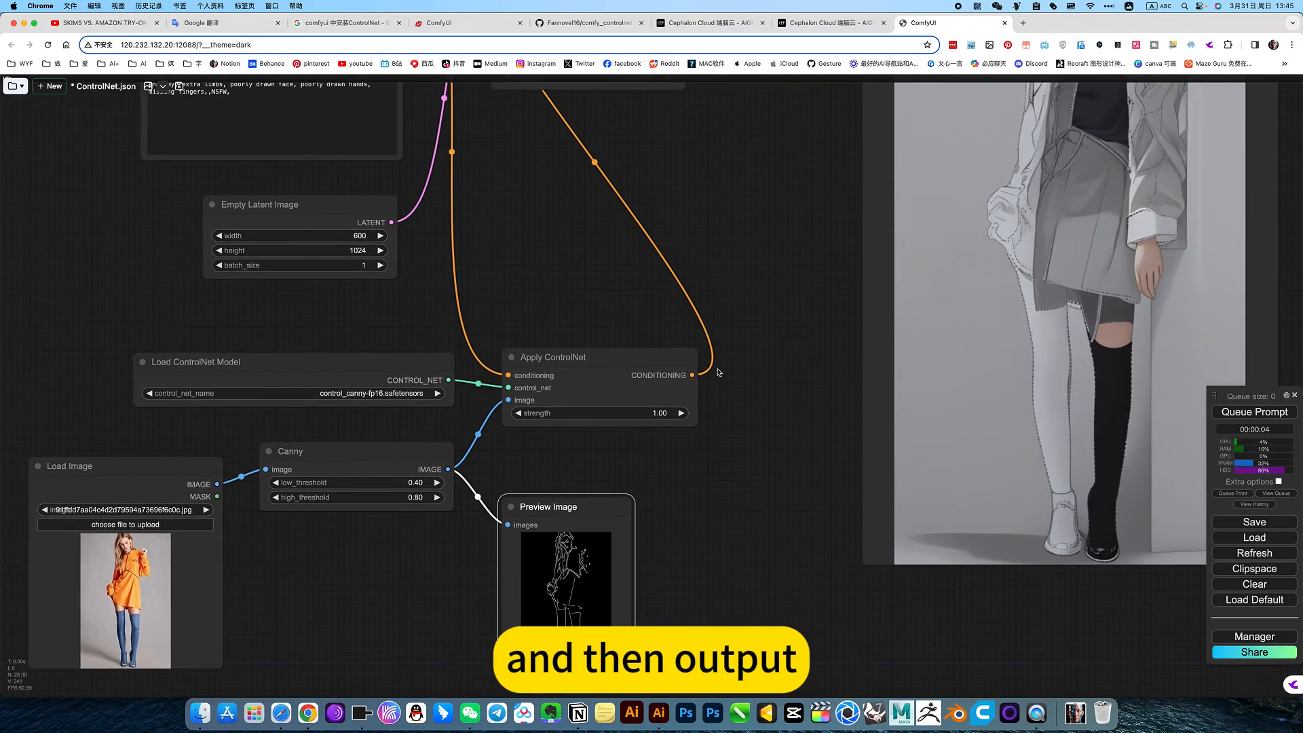
{"action": "scroll", "coordinate": [719, 372], "scroll_direction": "up", "scroll_amount": 6}
{"action": "scroll", "coordinate": [719, 372], "scroll_direction": "down", "scroll_amount": 7}
{"action": "left_click_drag", "start_coordinate": [678, 438], "coordinate": [589, 554]}
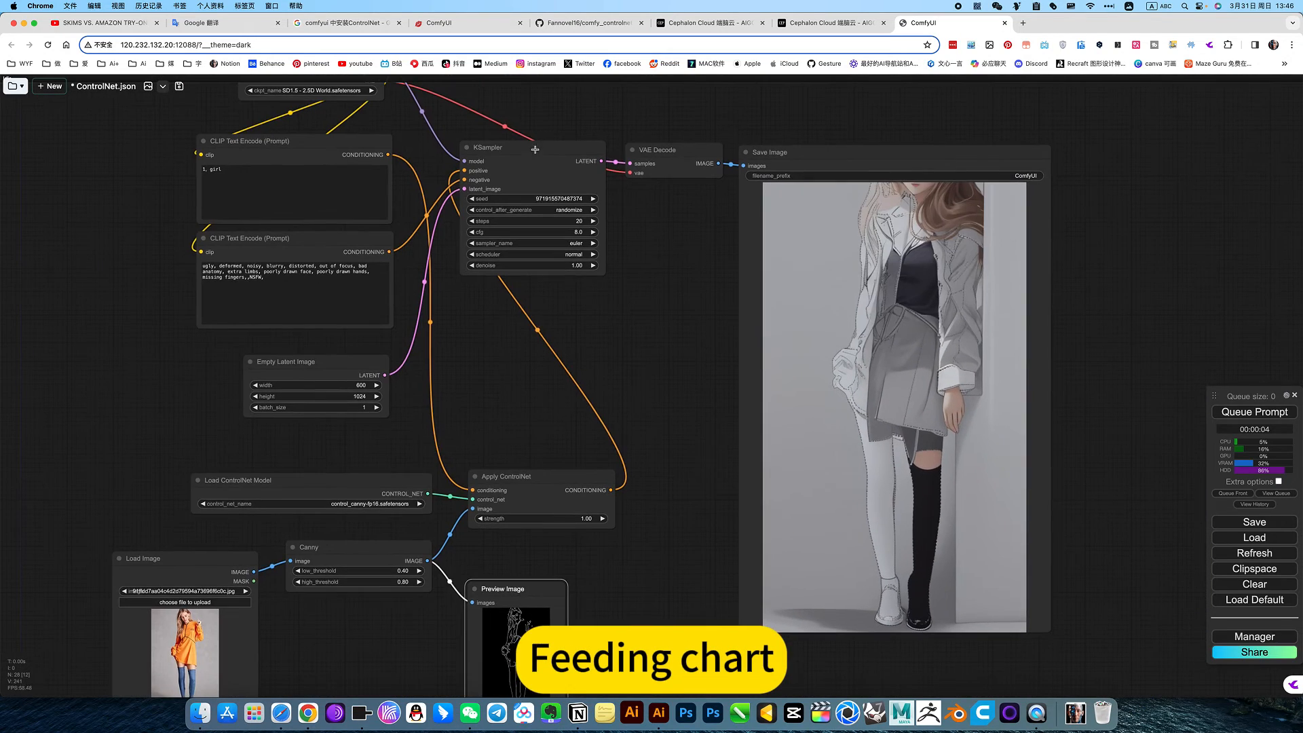
{"action": "left_click_drag", "start_coordinate": [728, 323], "coordinate": [664, 218]}
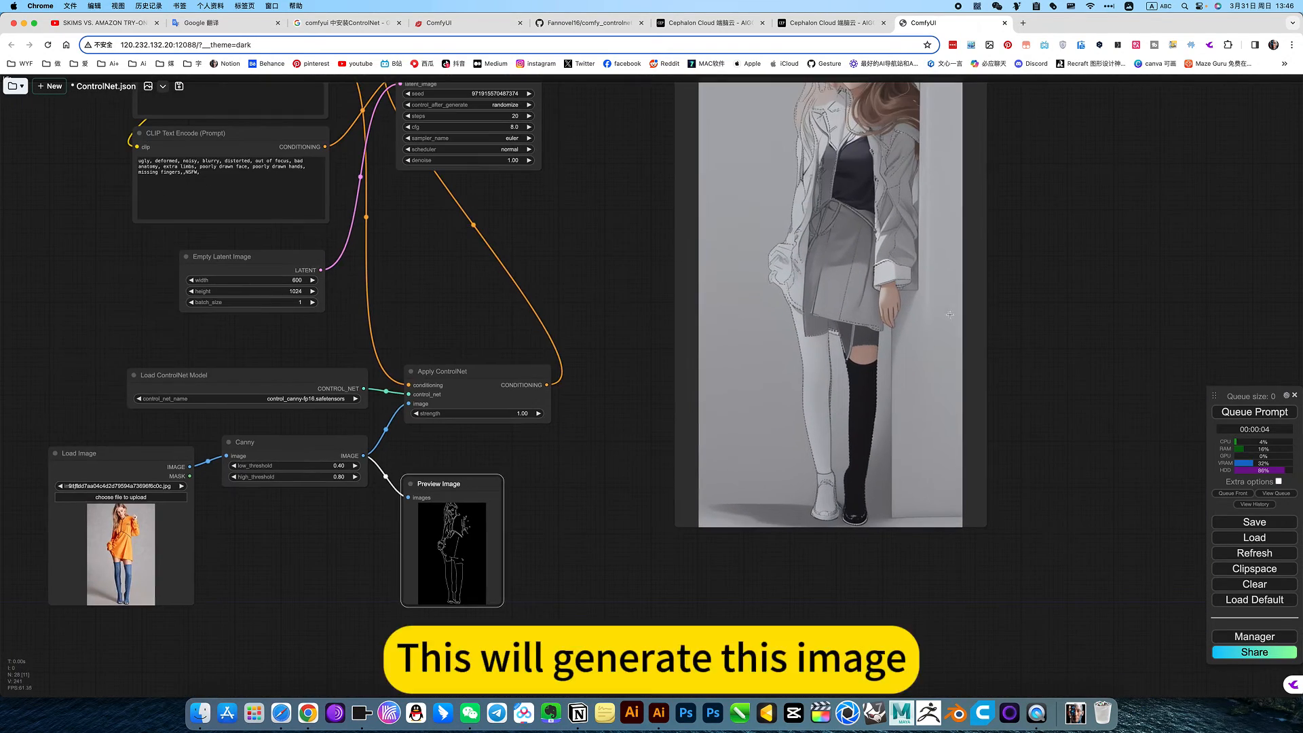
{"action": "left_click_drag", "start_coordinate": [1002, 374], "coordinate": [976, 453]}
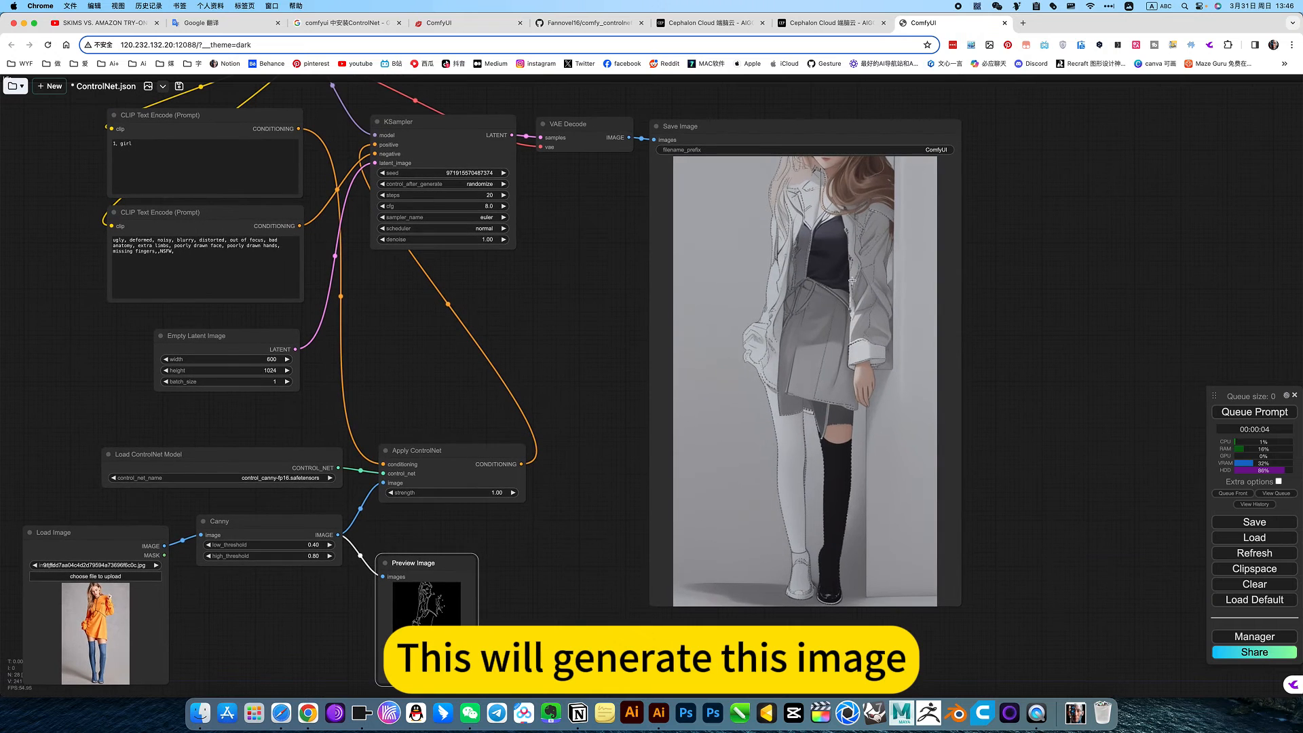
{"action": "left_click", "coordinate": [822, 343]}
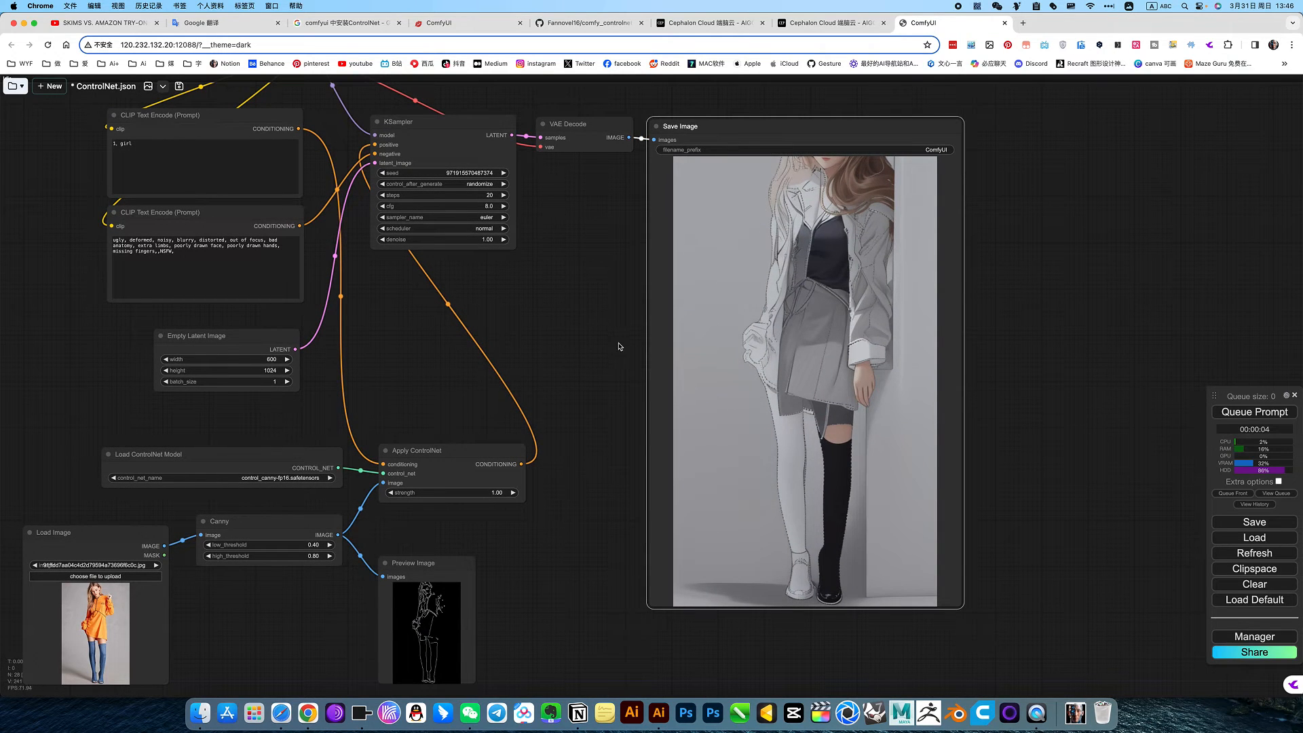
{"action": "left_click_drag", "start_coordinate": [619, 346], "coordinate": [752, 304]}
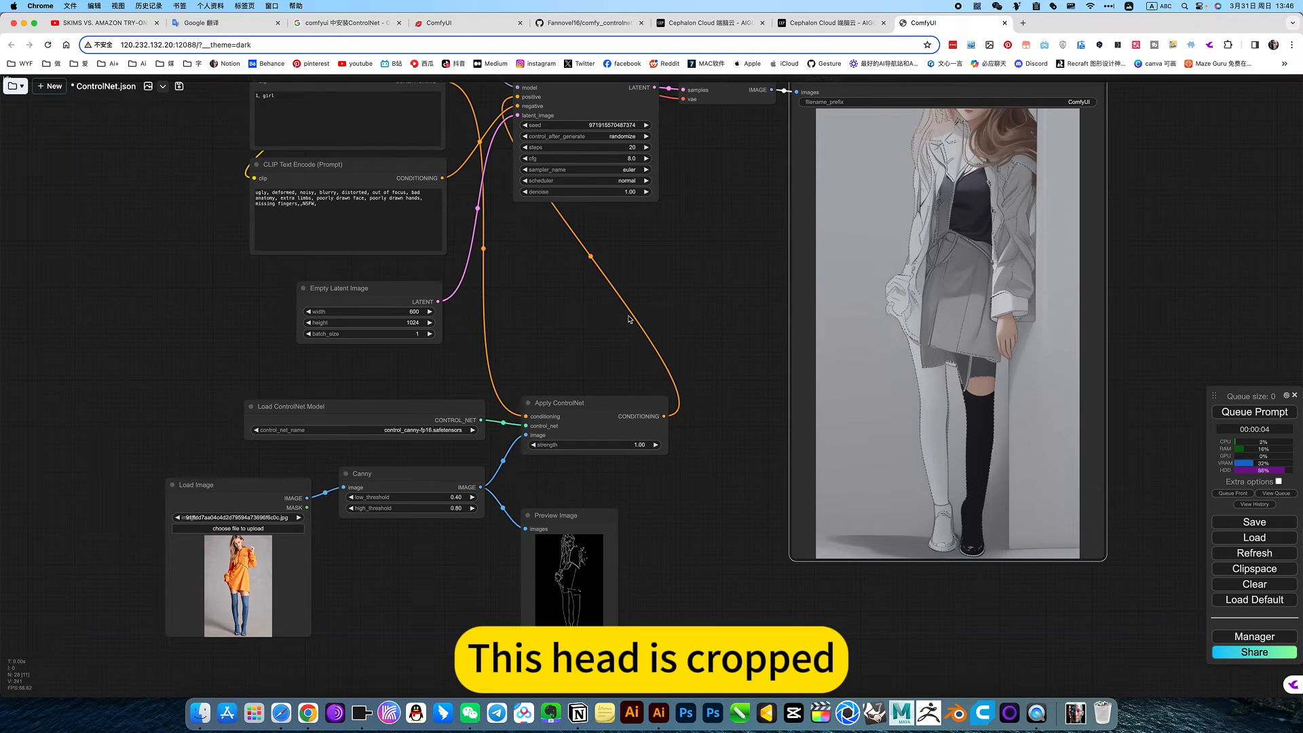
{"action": "left_click_drag", "start_coordinate": [533, 335], "coordinate": [571, 360]}
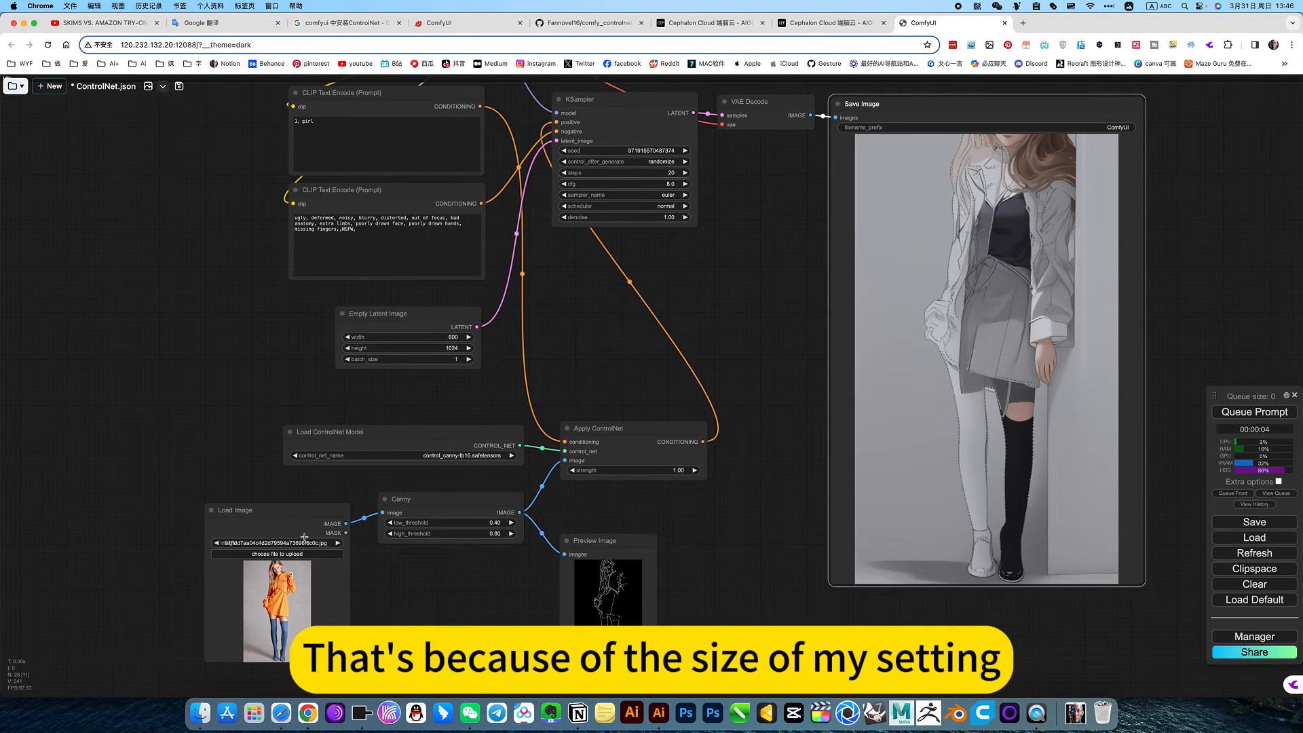
Step: Set the Empty Latent Image width to 500
{"action": "left_click", "coordinate": [449, 337]}
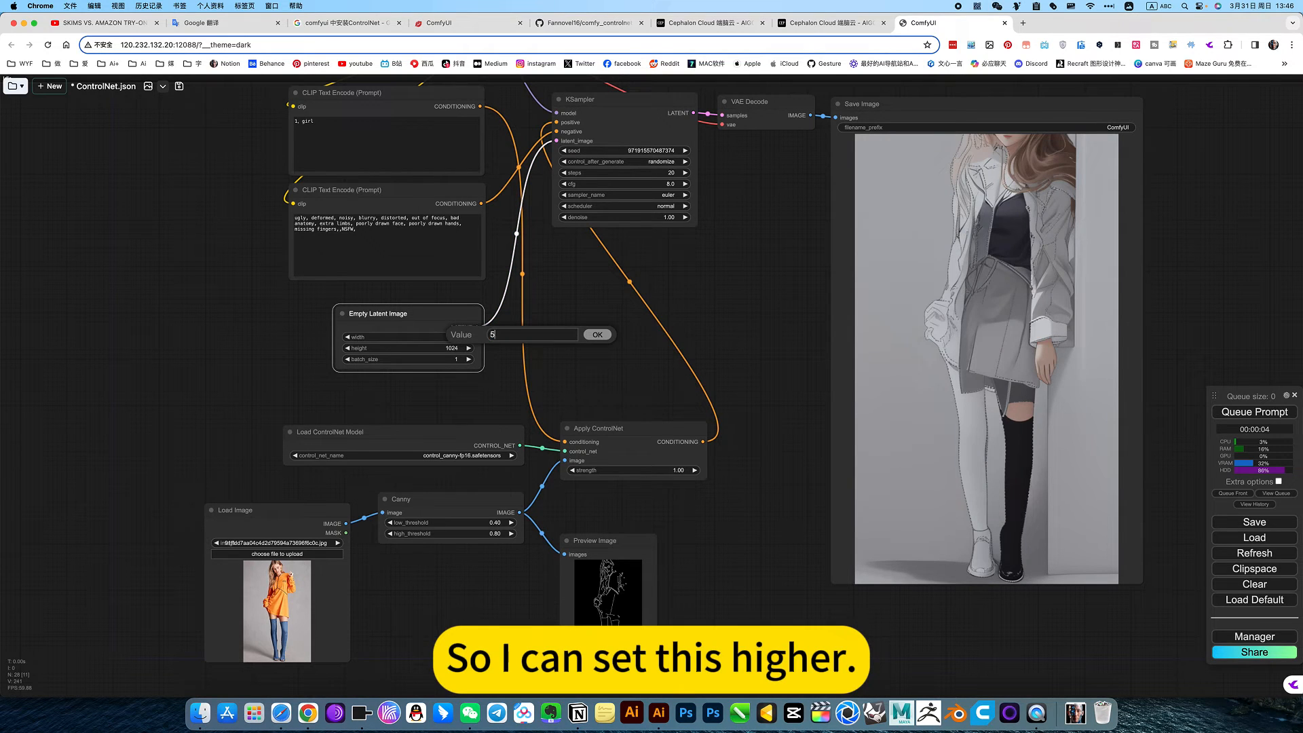
{"action": "left_click", "coordinate": [599, 336]}
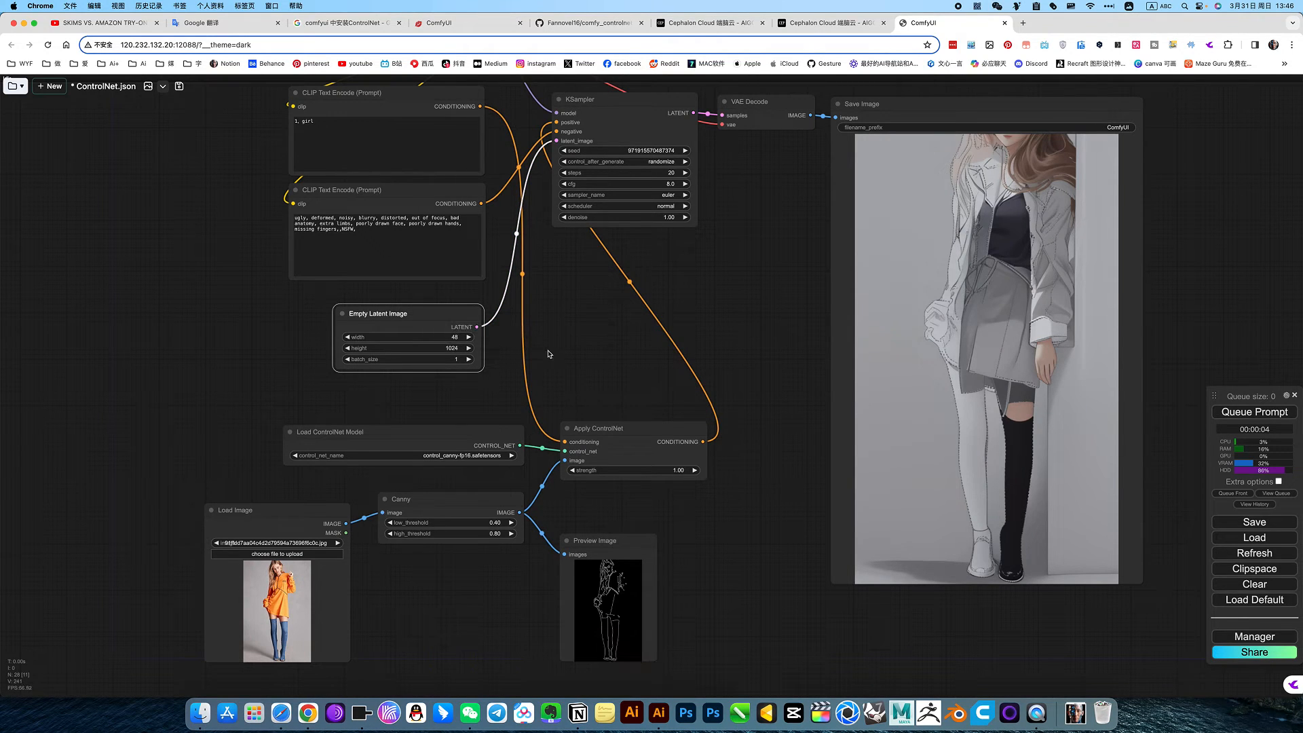
{"action": "left_click", "coordinate": [455, 337]}
{"action": "type", "text": "500"}
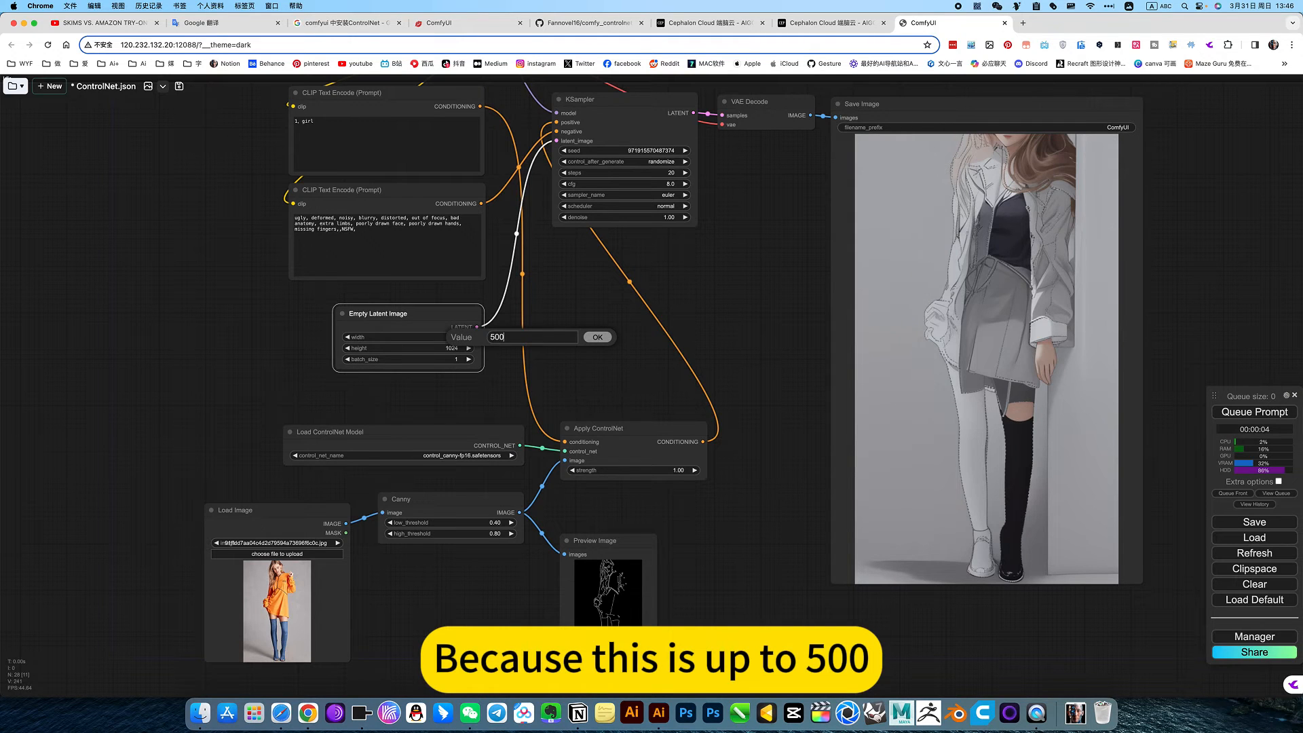
{"action": "left_click", "coordinate": [604, 340]}
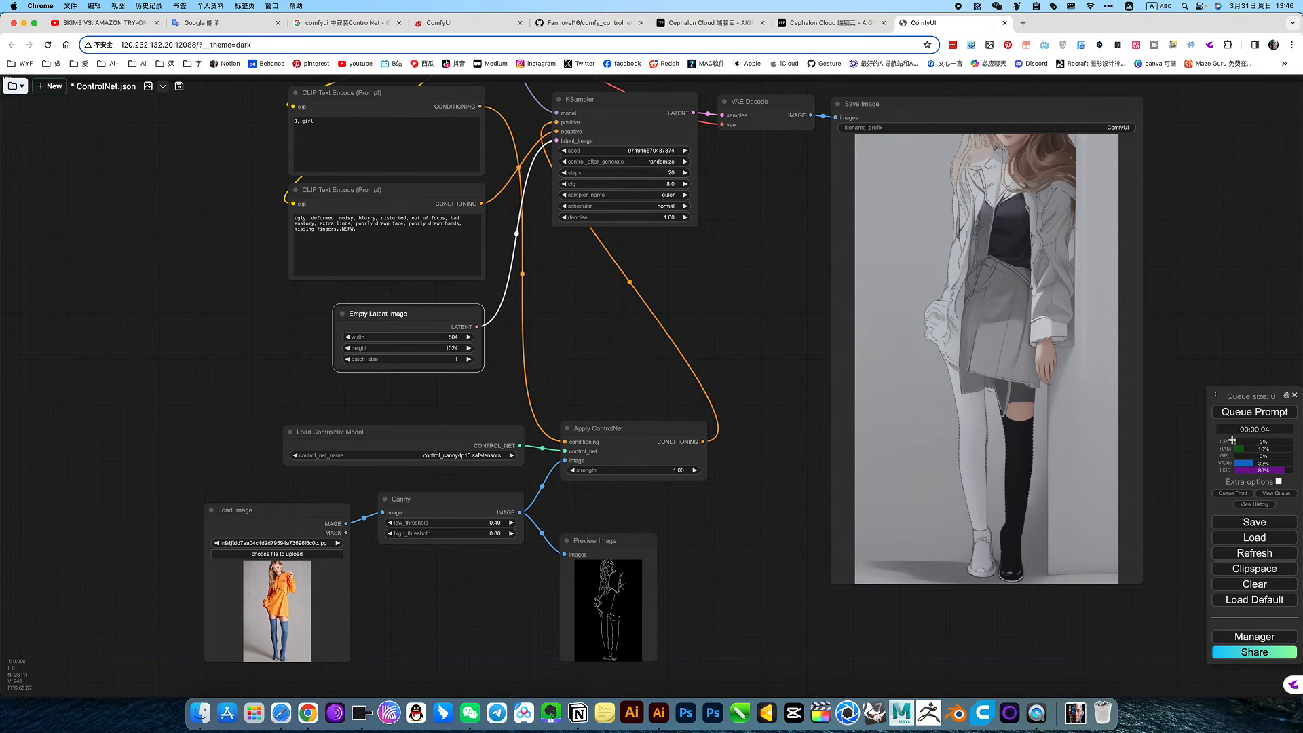
Step: Generate a new image with the changed latent width and inspect the result beside the reference photo
{"action": "left_click", "coordinate": [1255, 412]}
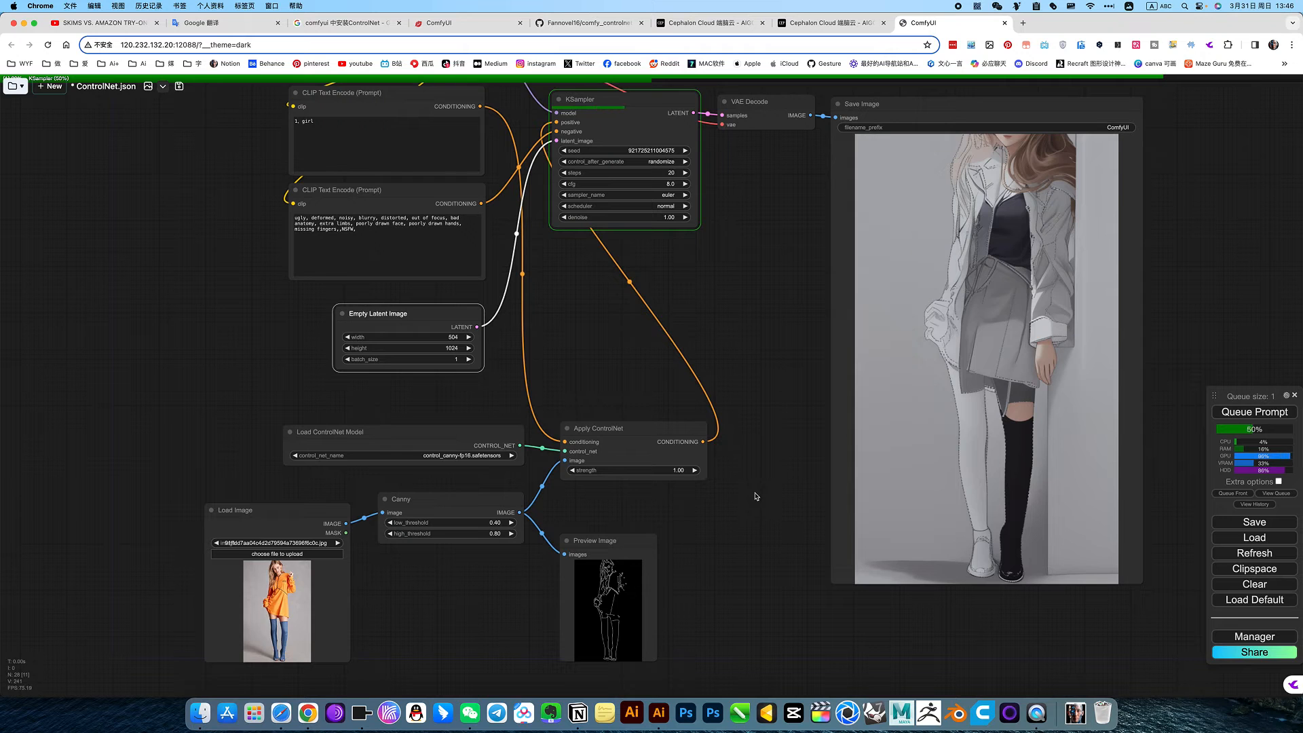
{"action": "left_click_drag", "start_coordinate": [770, 511], "coordinate": [656, 524]}
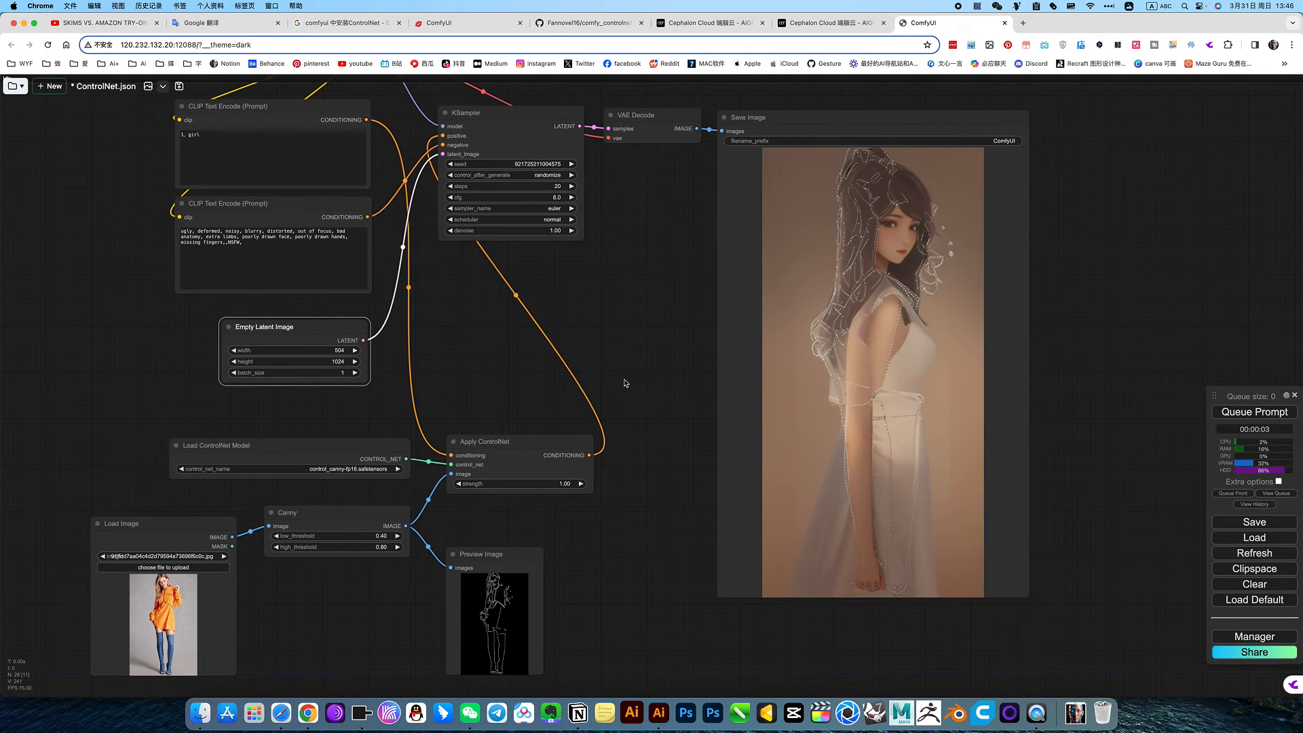
{"action": "scroll", "coordinate": [702, 323], "scroll_direction": "down", "scroll_amount": 4}
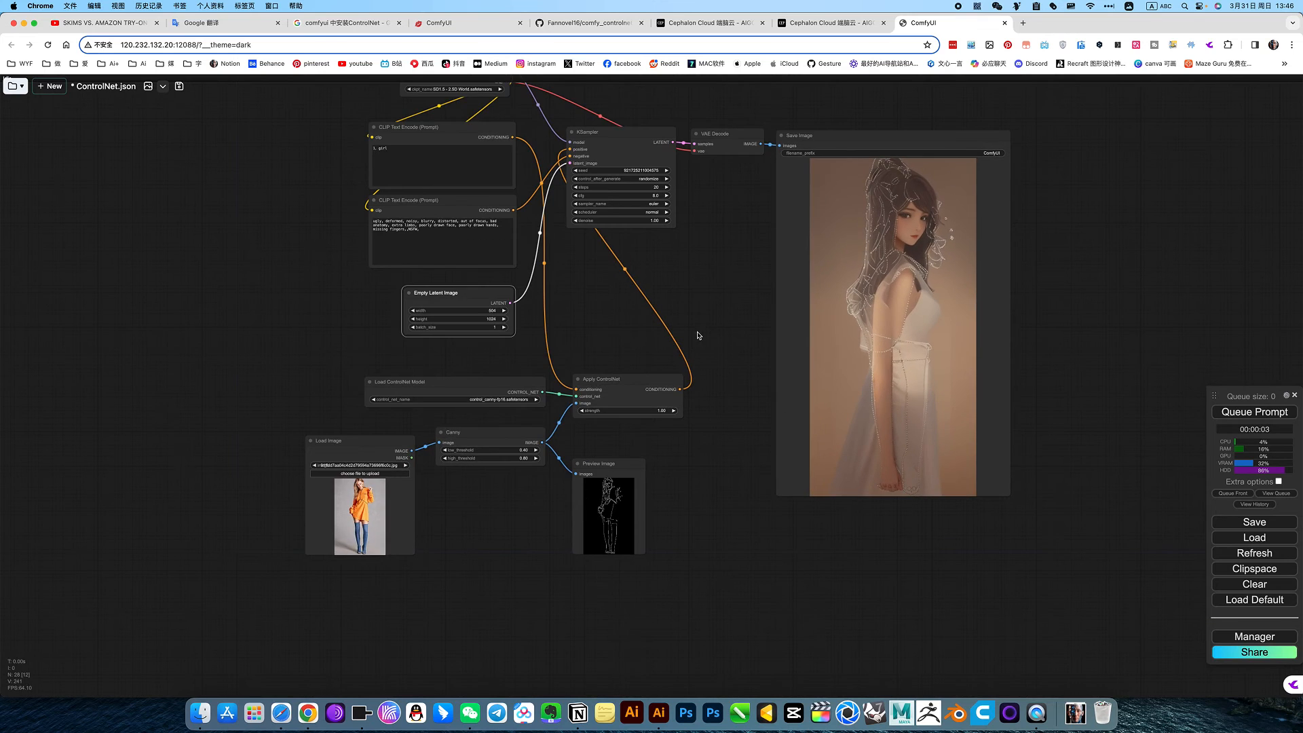
{"action": "scroll", "coordinate": [698, 335], "scroll_direction": "up", "scroll_amount": 5}
{"action": "scroll", "coordinate": [699, 336], "scroll_direction": "down", "scroll_amount": 5}
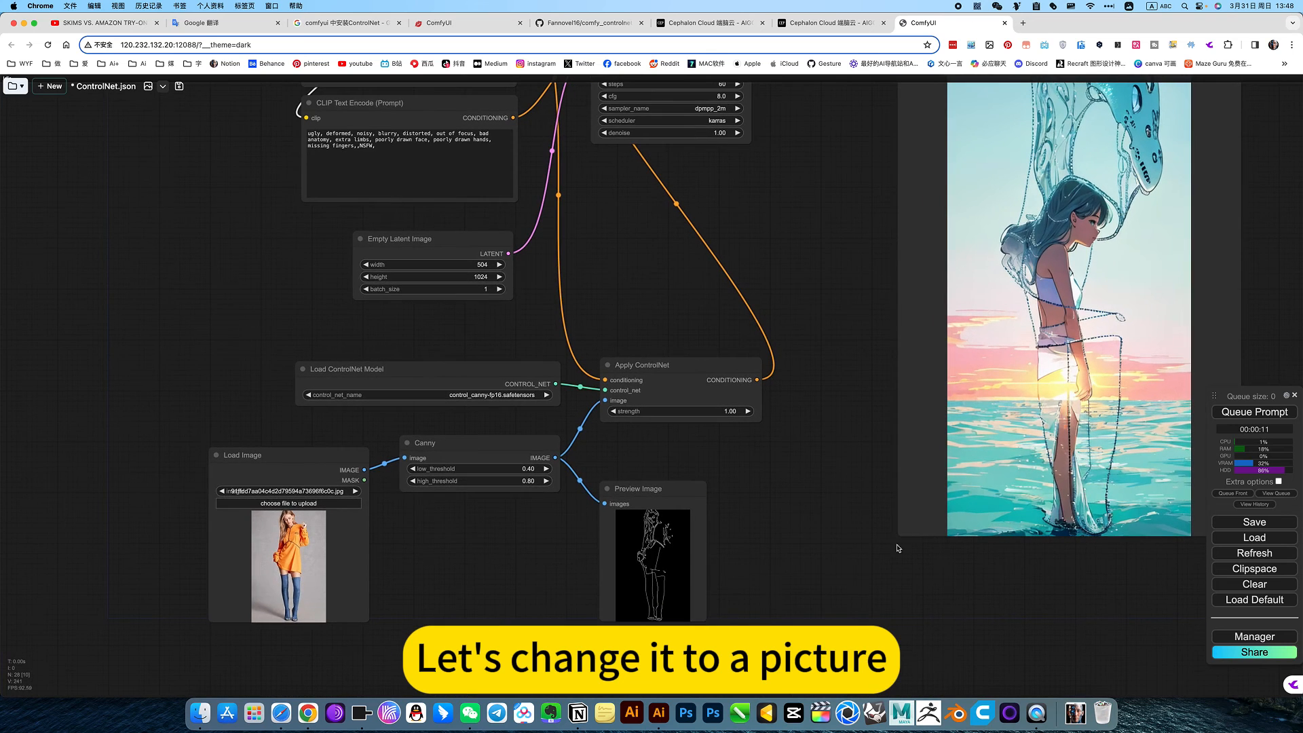
Step: Replace the reference photo in the Load Image node with the picture of the standing woman in a purple top from the 教程素材 folder
{"action": "left_click", "coordinate": [1076, 713]}
{"action": "left_click", "coordinate": [1079, 615]}
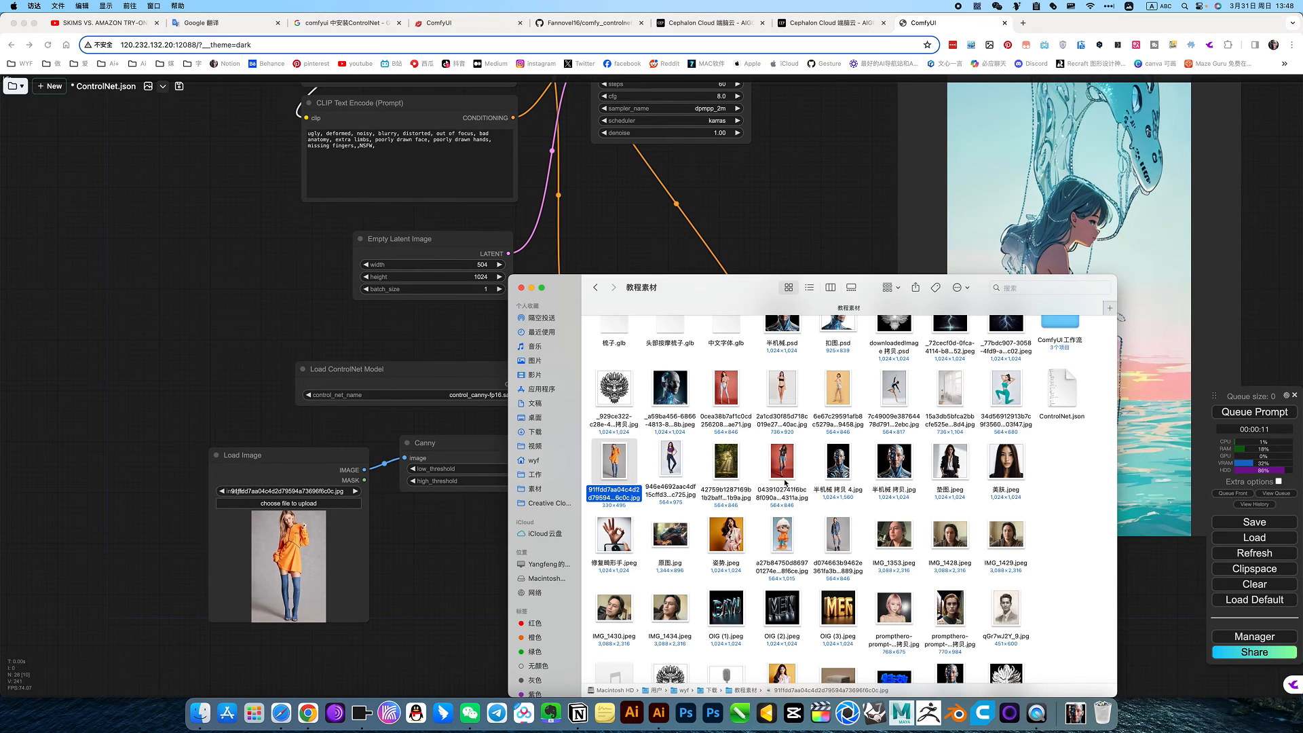
{"action": "left_click_drag", "start_coordinate": [671, 460], "coordinate": [280, 551]}
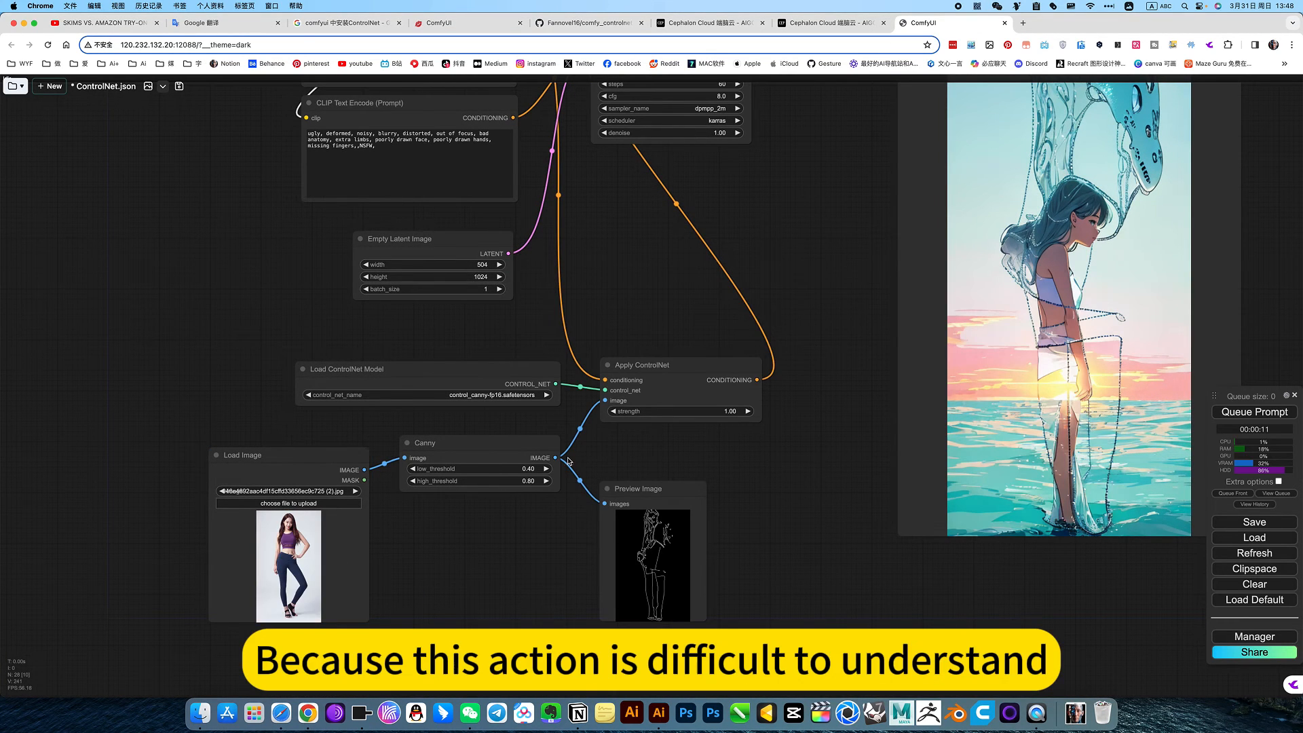
Step: Generate an image with the new reference picture and compare its pose with the reference and the canny preview
{"action": "left_click", "coordinate": [796, 264]}
{"action": "left_click_drag", "start_coordinate": [796, 263], "coordinate": [759, 446]}
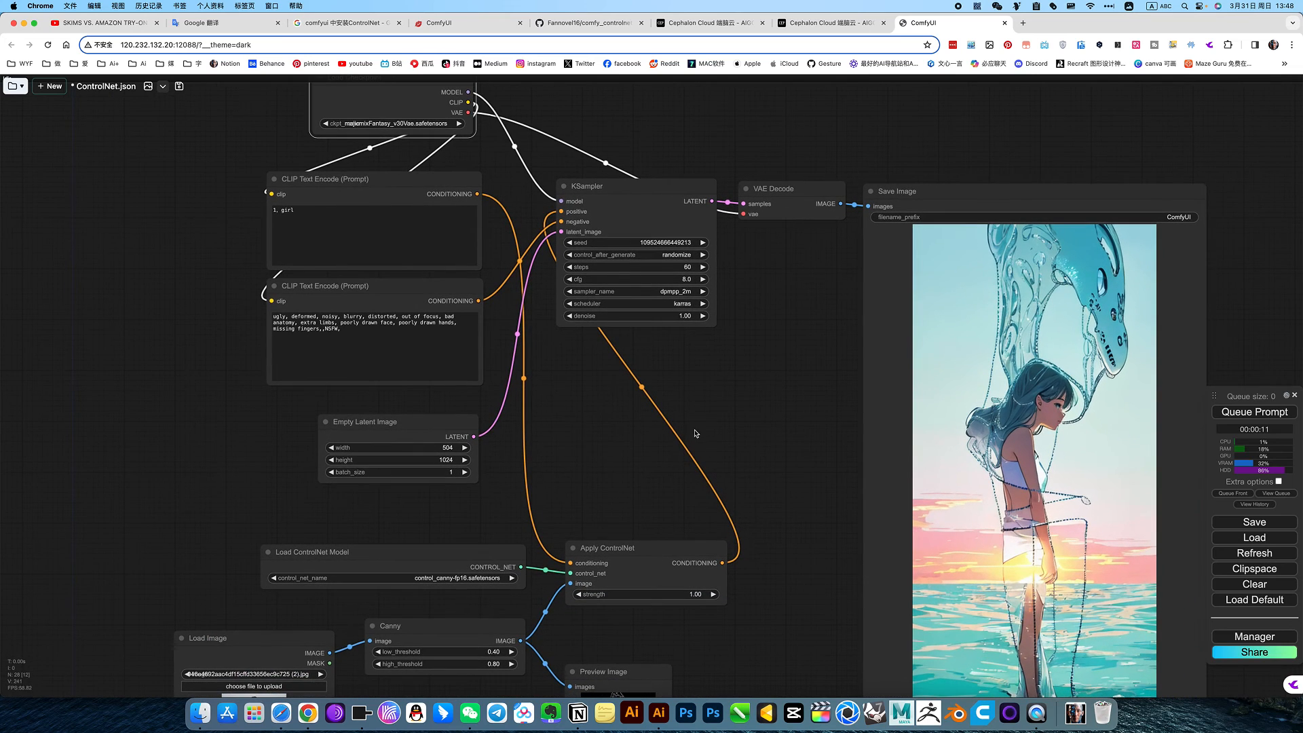
{"action": "left_click", "coordinate": [1255, 412]}
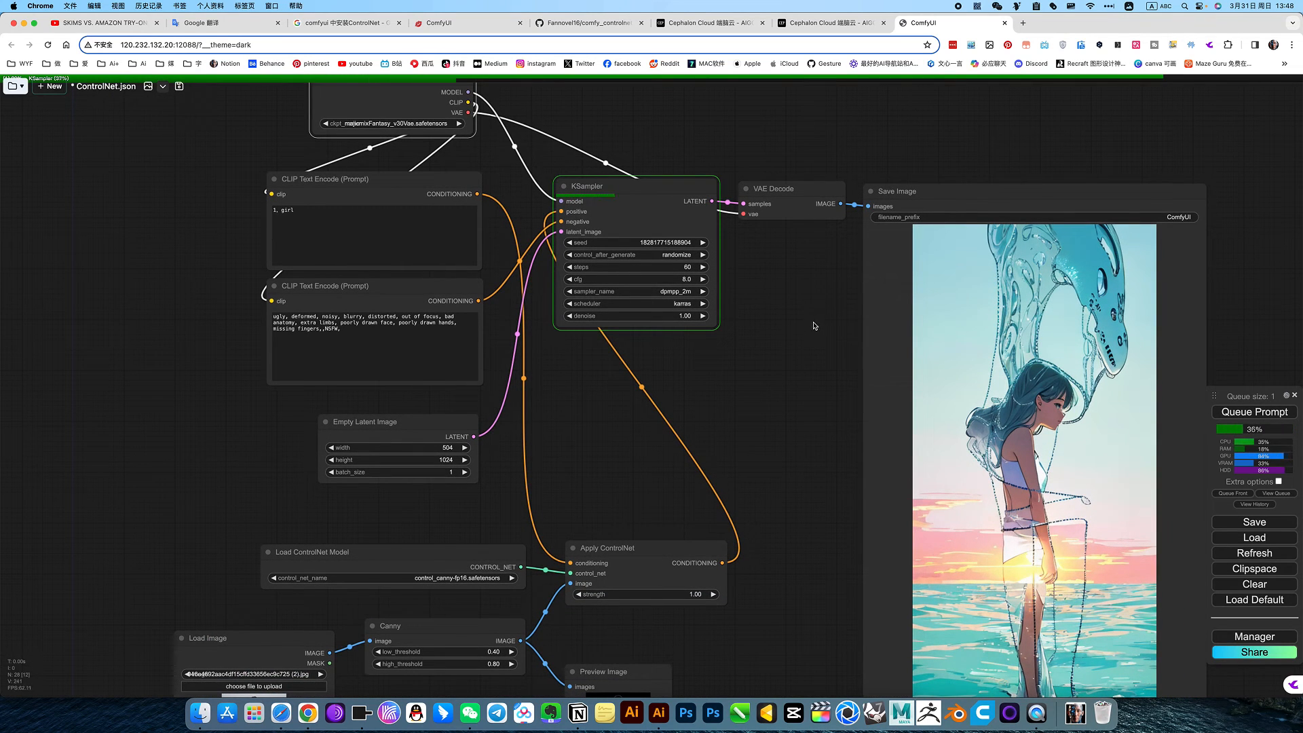
{"action": "left_click_drag", "start_coordinate": [806, 406], "coordinate": [723, 279]}
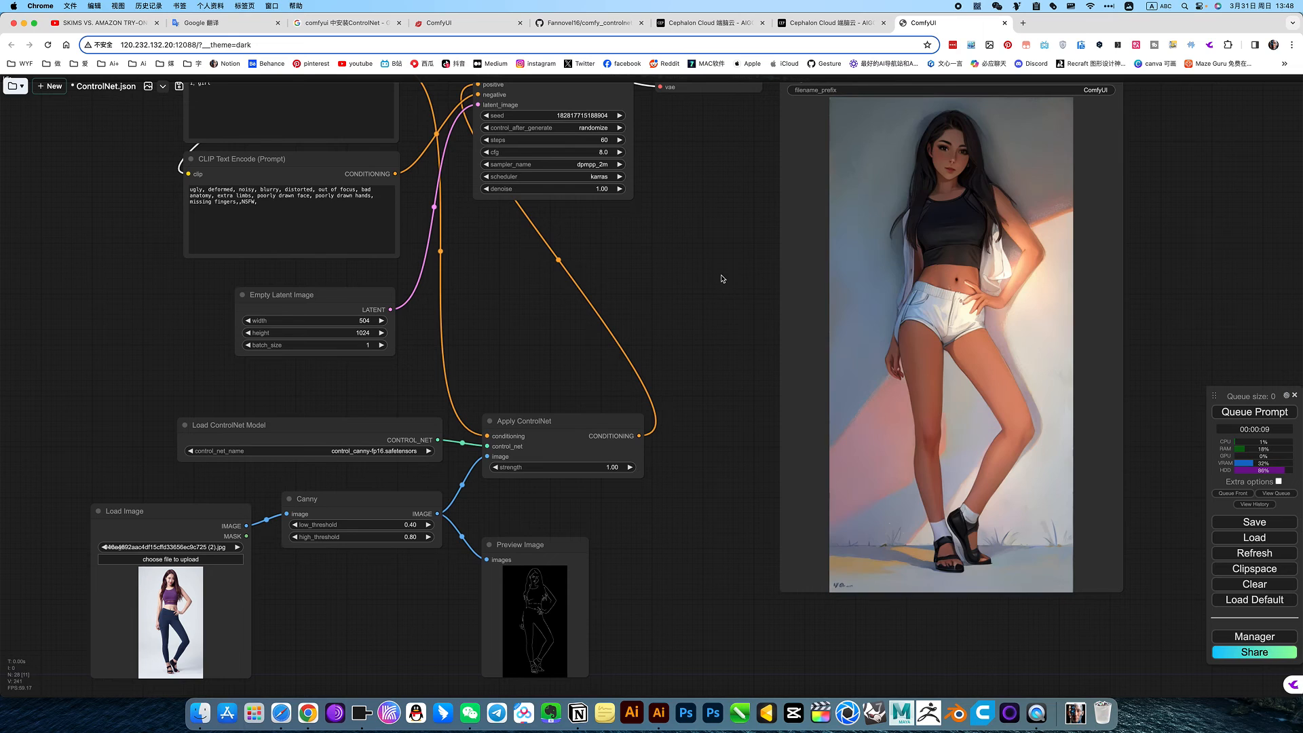
Step: Review the connections of the canny ControlNet branch and delete the Preview Image node attached to the Canny output
{"action": "left_click_drag", "start_coordinate": [699, 342], "coordinate": [665, 317]}
{"action": "left_click_drag", "start_coordinate": [694, 209], "coordinate": [710, 438]}
{"action": "scroll", "coordinate": [590, 482], "scroll_direction": "up", "scroll_amount": 6}
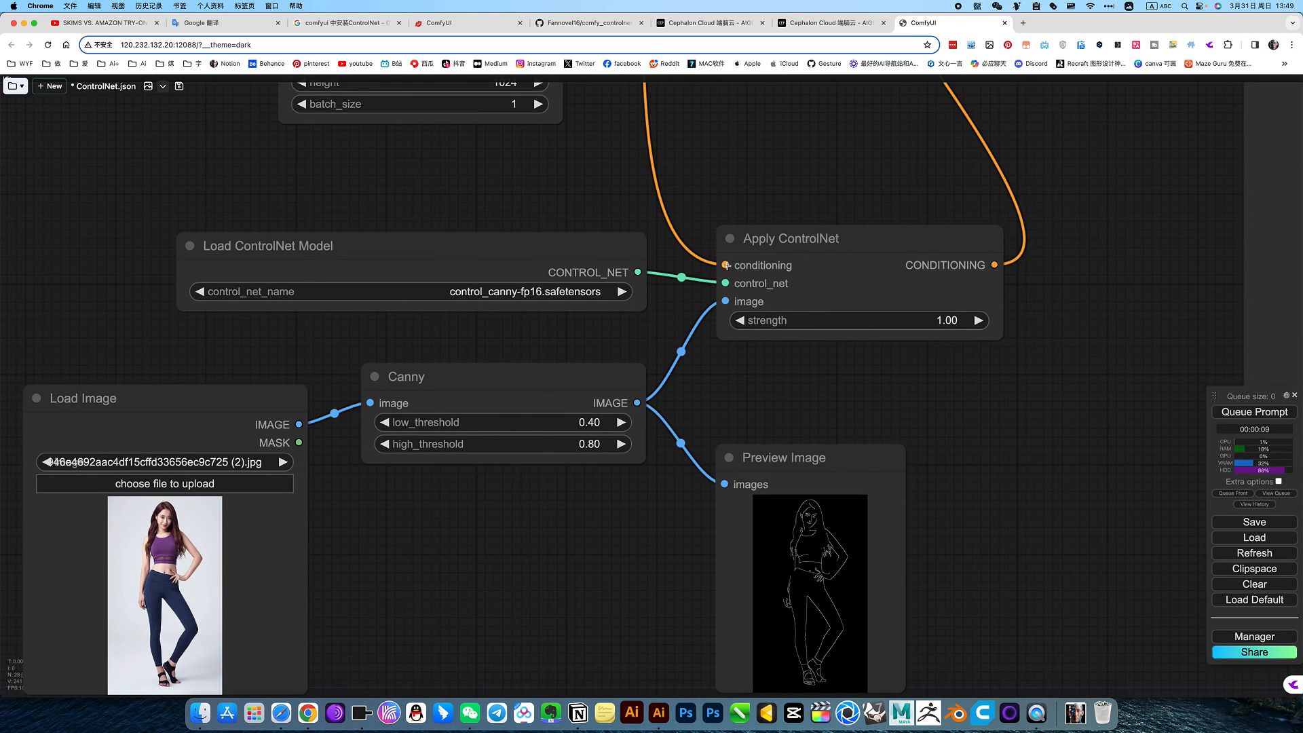
{"action": "scroll", "coordinate": [727, 265], "scroll_direction": "up", "scroll_amount": 2}
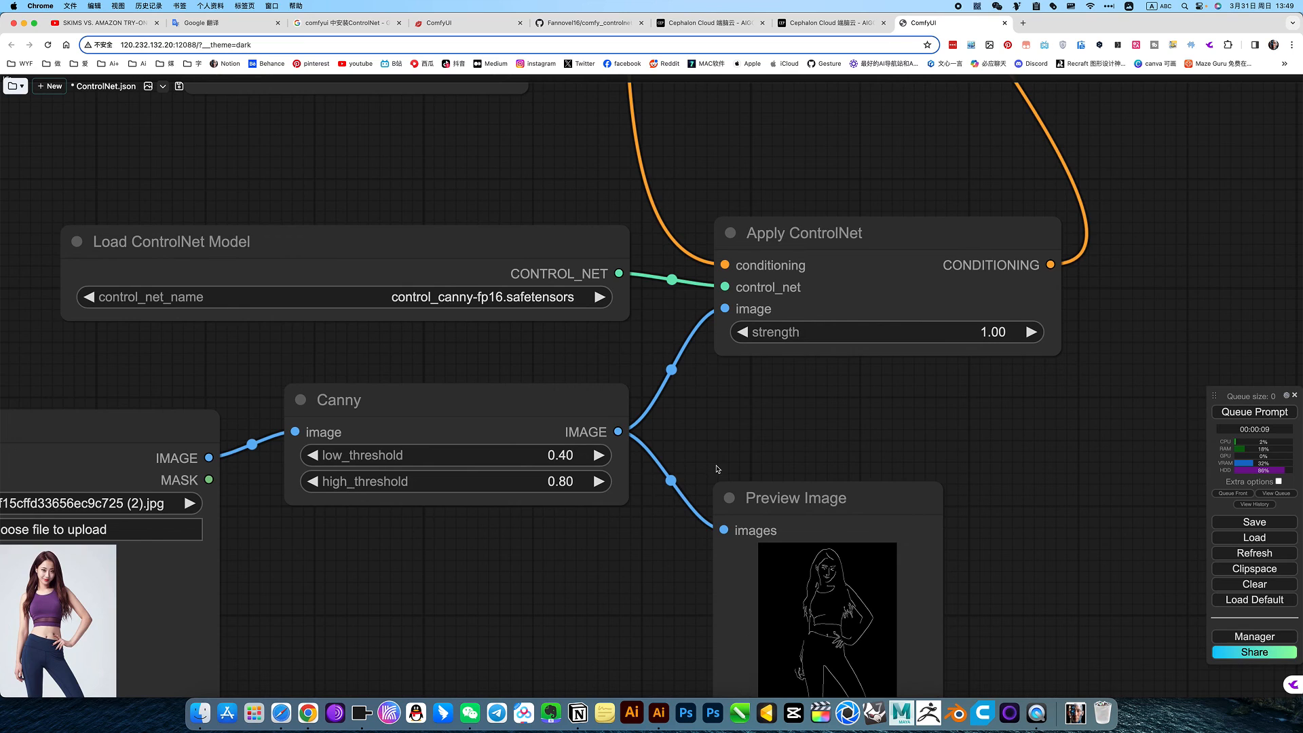
{"action": "scroll", "coordinate": [717, 469], "scroll_direction": "up", "scroll_amount": 4}
{"action": "scroll", "coordinate": [680, 505], "scroll_direction": "down", "scroll_amount": 12}
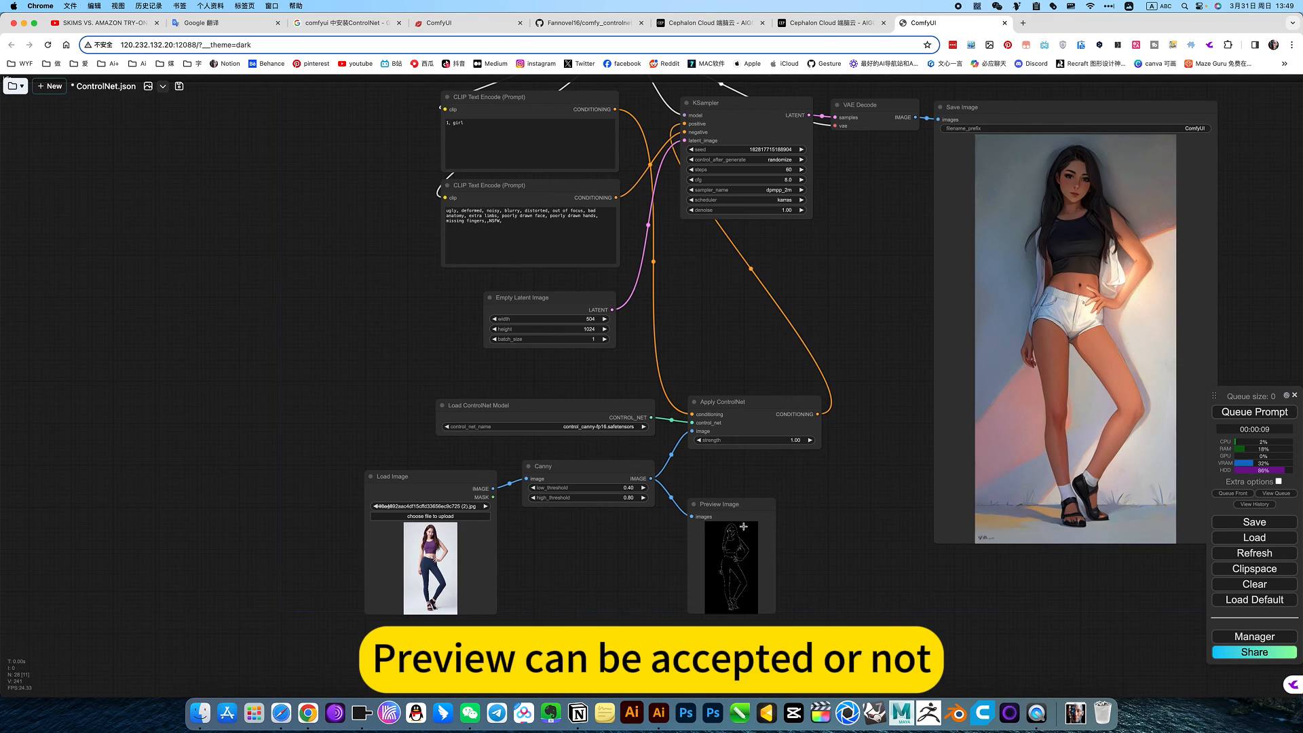
{"action": "left_click", "coordinate": [761, 510]}
{"action": "key", "text": "Delete"}
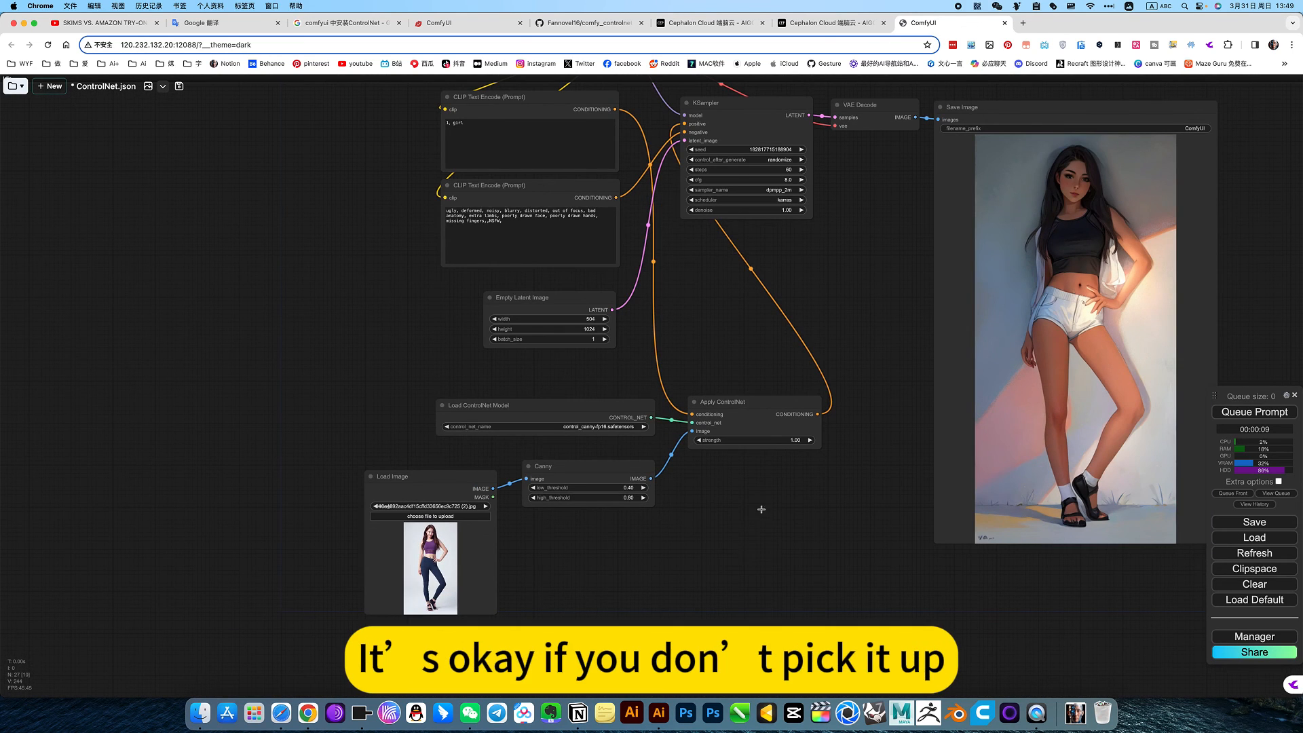
Step: Generate another image without the preview node and inspect the result in the Save Image node
{"action": "left_click_drag", "start_coordinate": [660, 534], "coordinate": [603, 558]}
{"action": "key", "text": "ctrl+Return"}
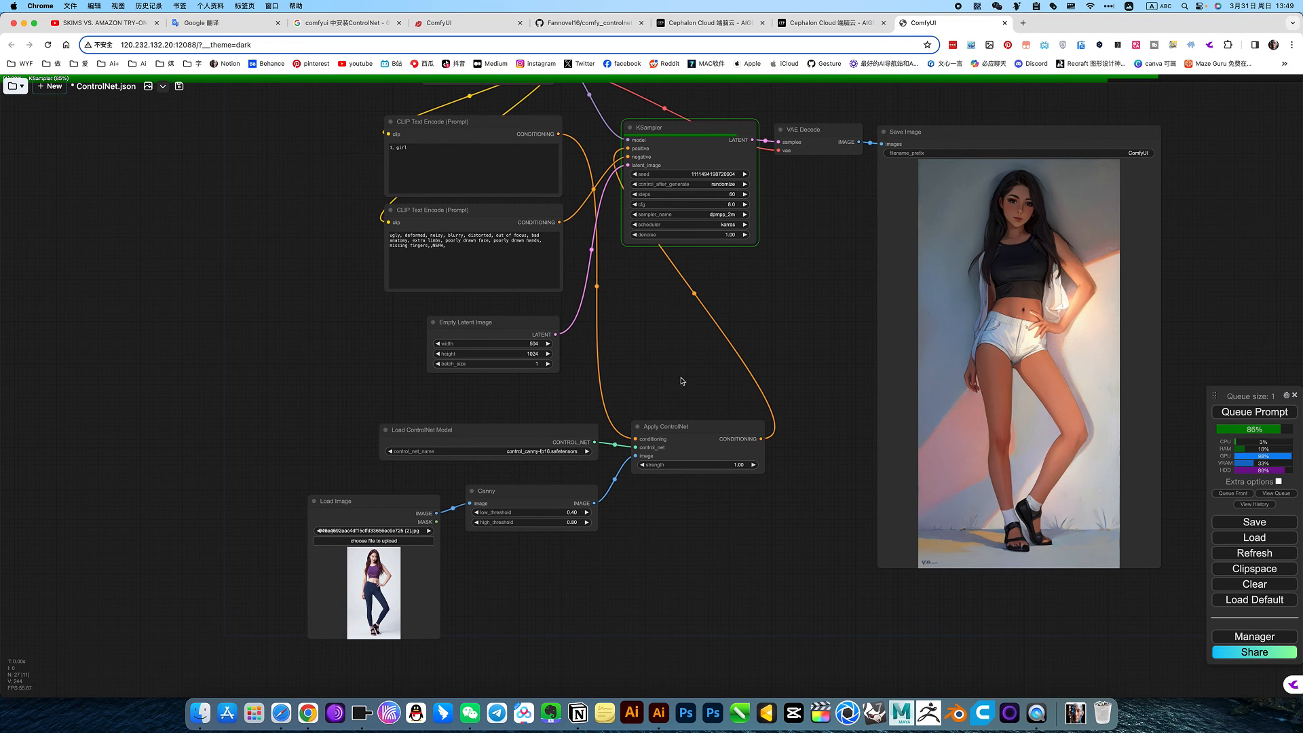
{"action": "left_click_drag", "start_coordinate": [666, 386], "coordinate": [634, 427]}
{"action": "scroll", "coordinate": [635, 427], "scroll_direction": "up", "scroll_amount": 3}
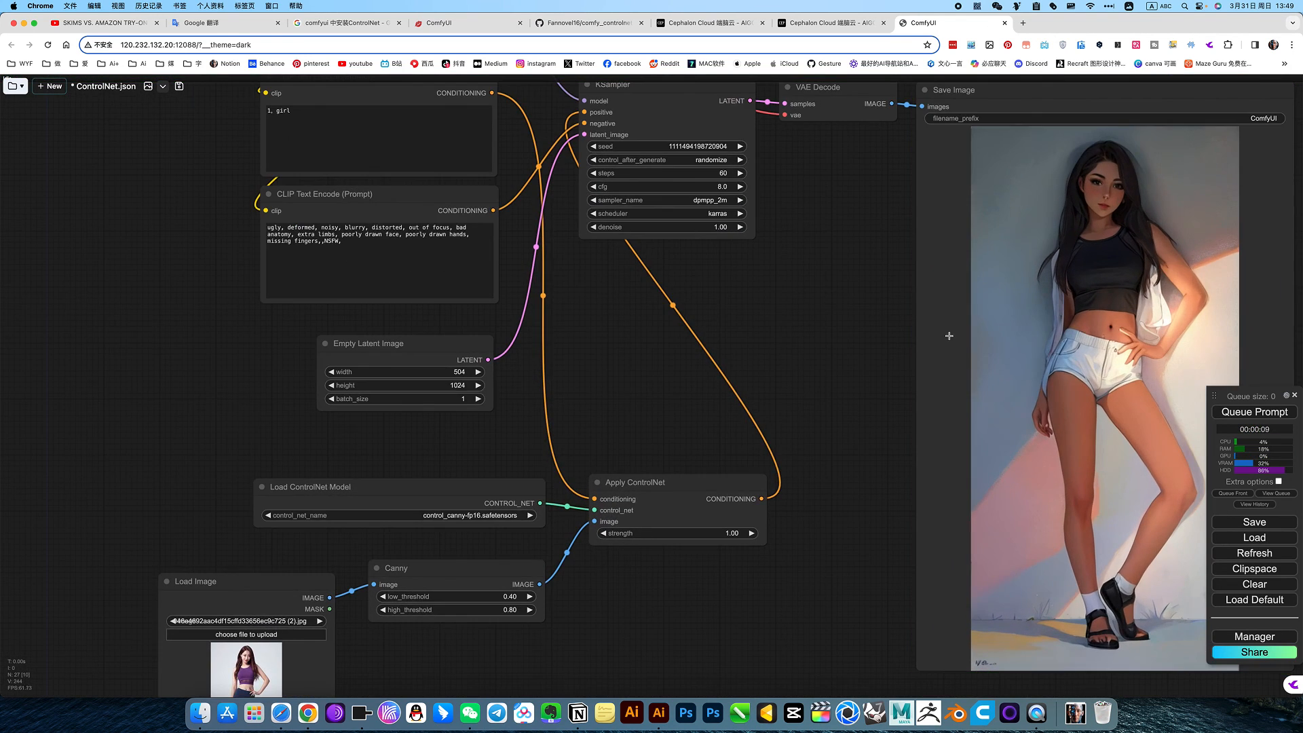
{"action": "scroll", "coordinate": [873, 334], "scroll_direction": "right", "scroll_amount": 3}
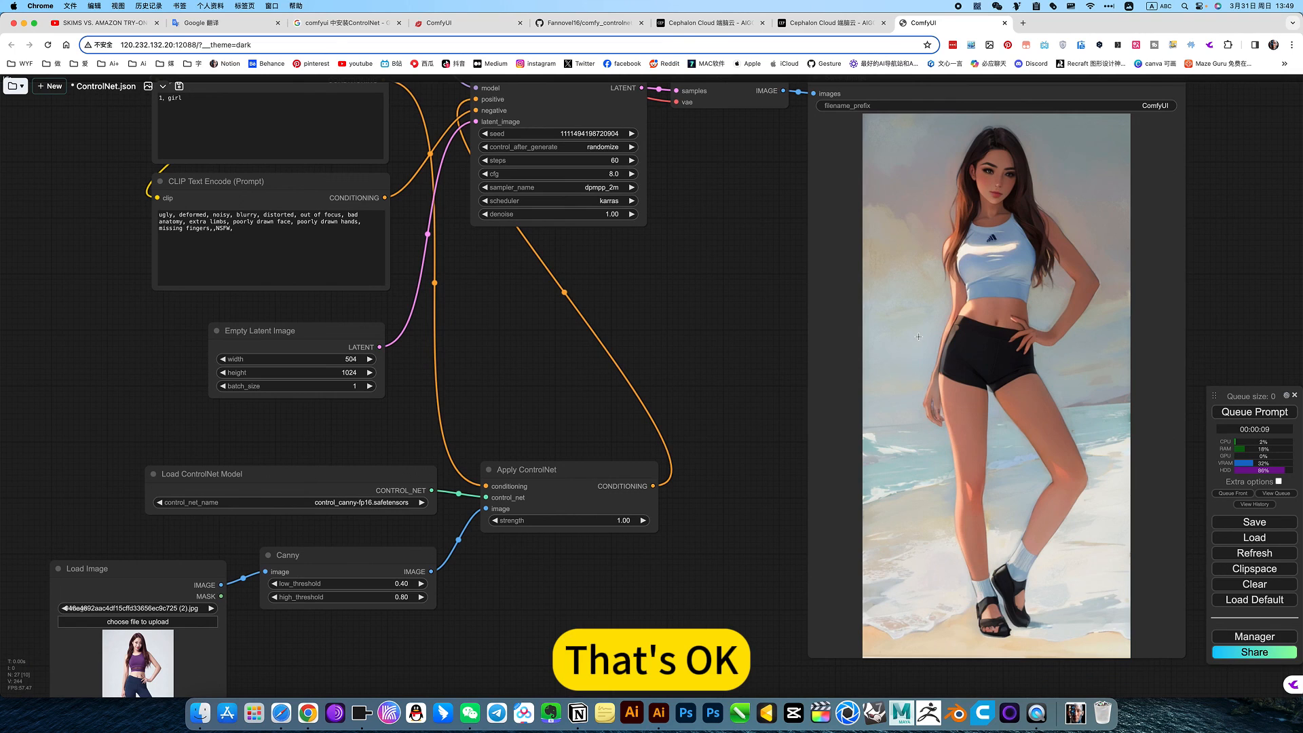